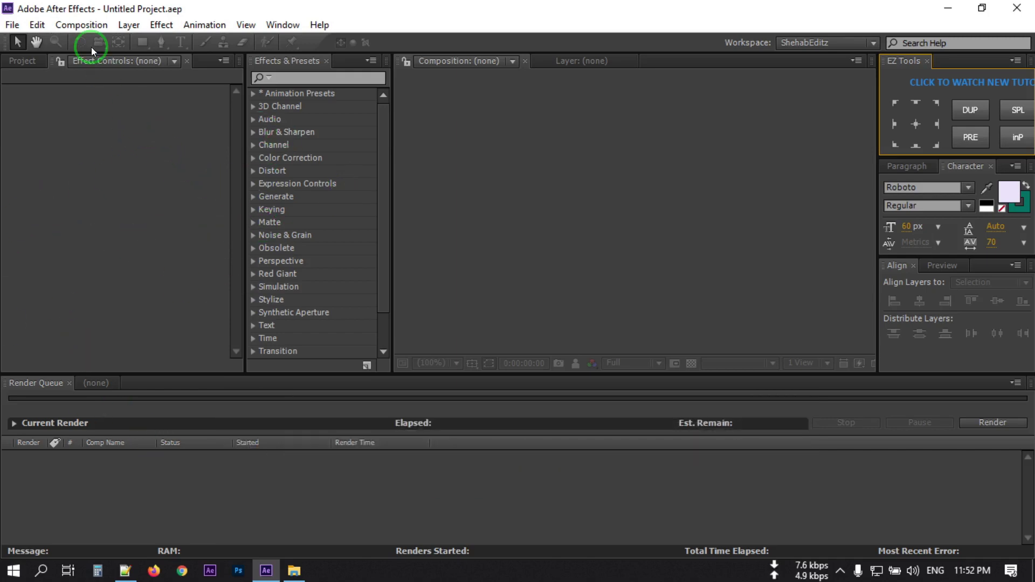
Create a 1920 x 1080 composition named "main" with a frame rate of 30 fps.
click(80, 24)
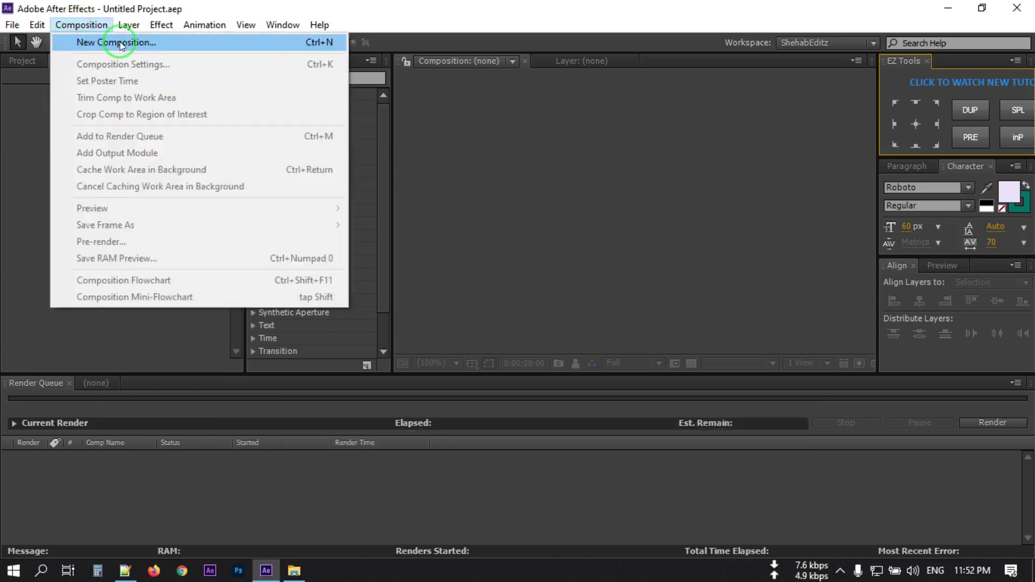
click(119, 43)
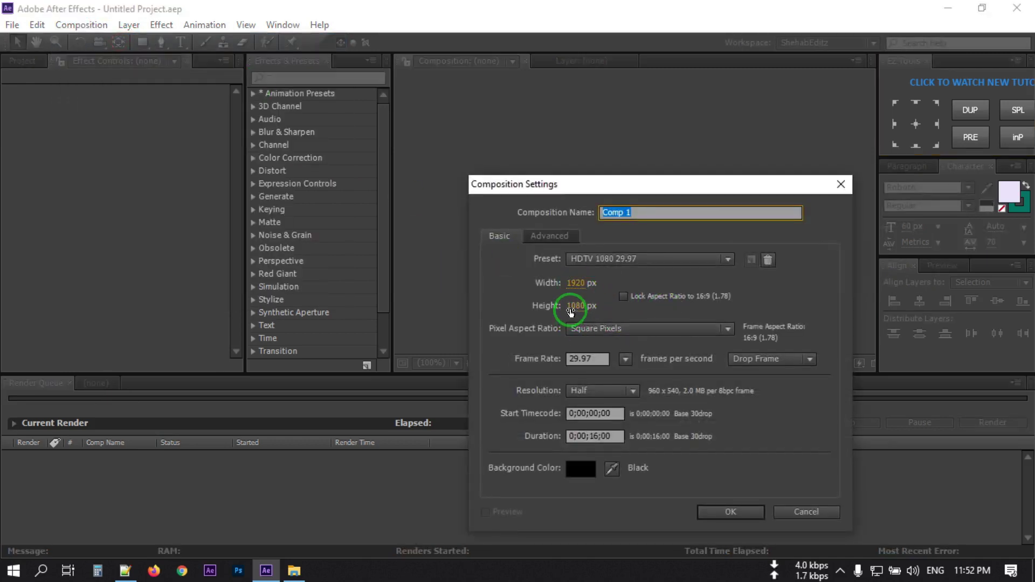
click(625, 359)
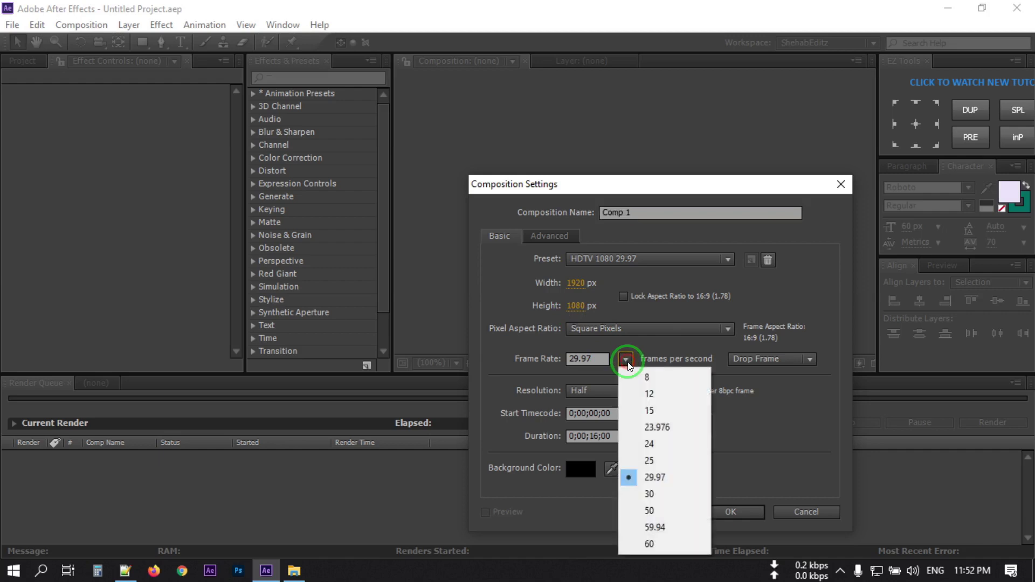
click(654, 491)
click(640, 208)
text(main)
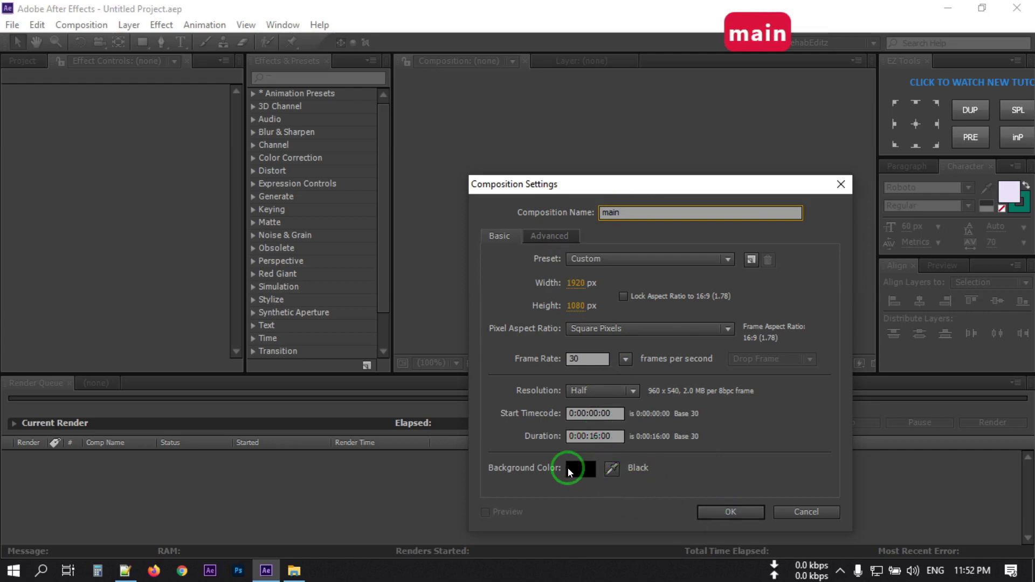
click(720, 513)
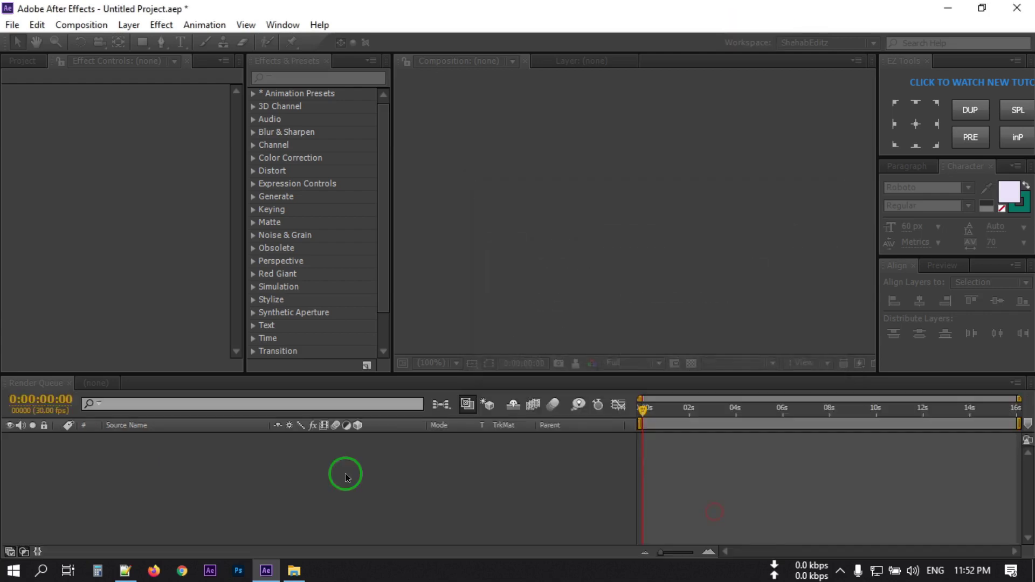
Import the four flare .mov clips from the 3D Intro Video "Files" folder into the project.
click(23, 60)
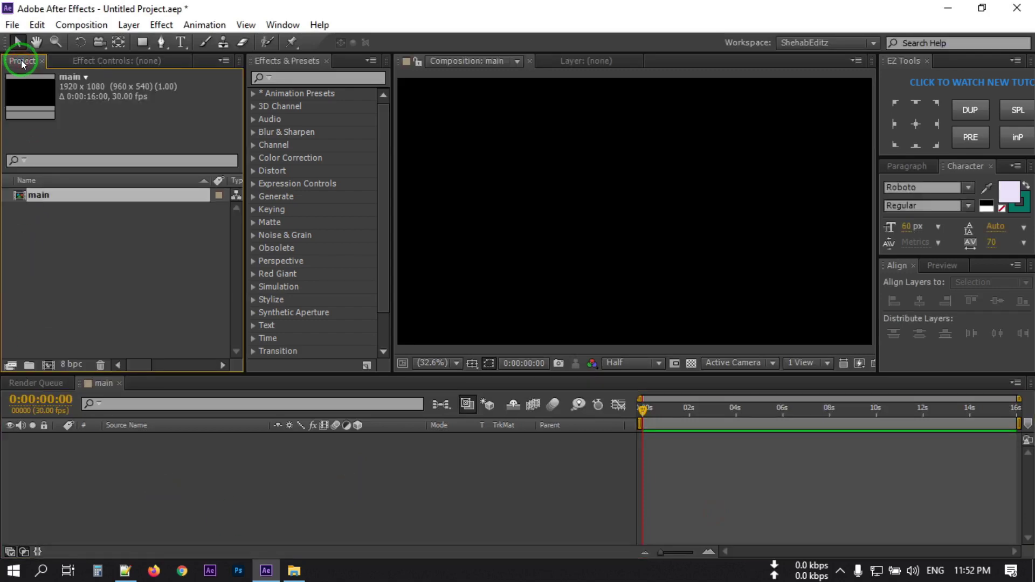
click(44, 242)
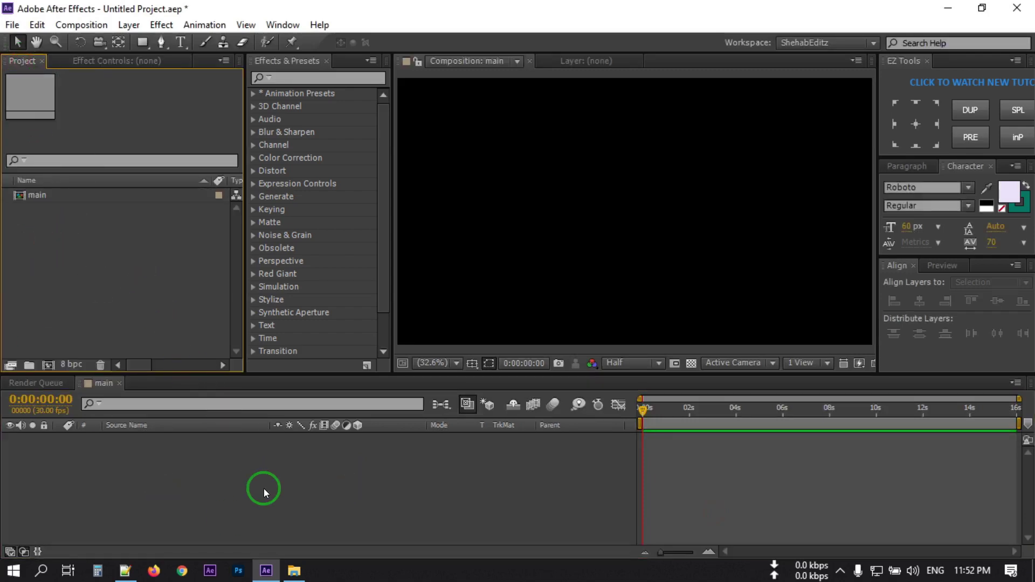
click(294, 570)
mouse_move(151, 218)
mouse_down()
mouse_move(266, 173)
mouse_move(421, 71)
mouse_move(419, 113)
mouse_up()
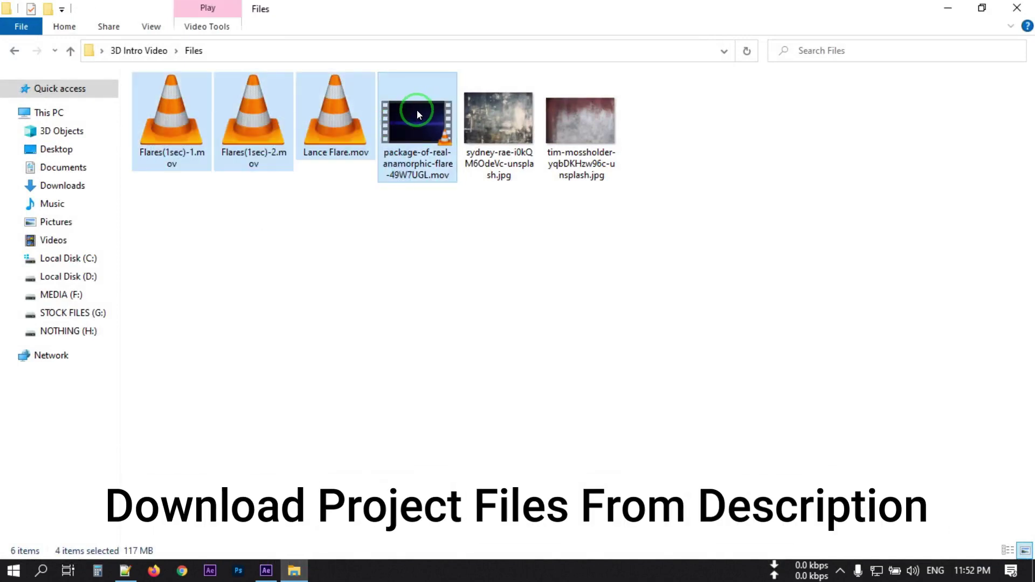
click(417, 116)
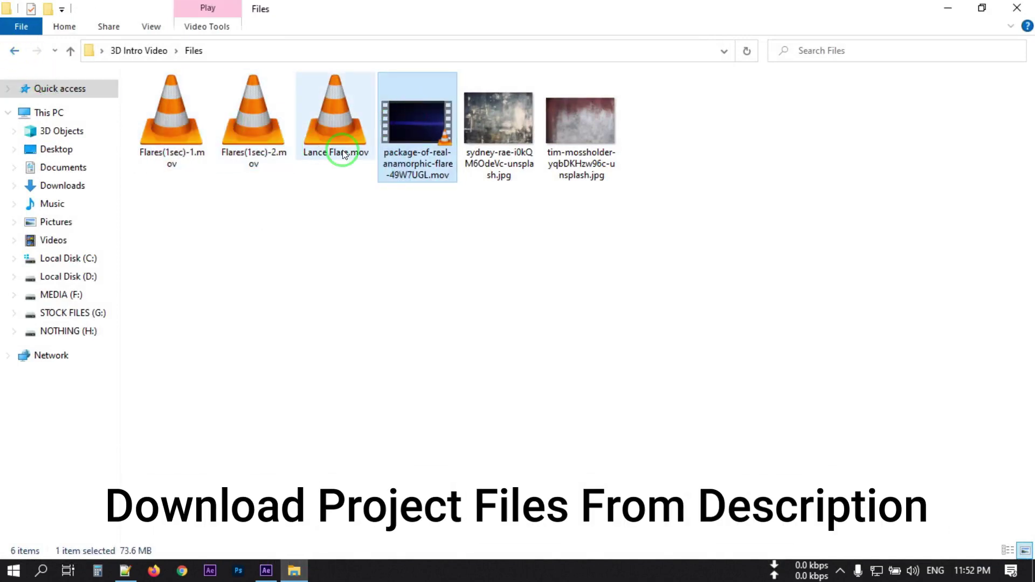
drag(198, 203, 85, 254)
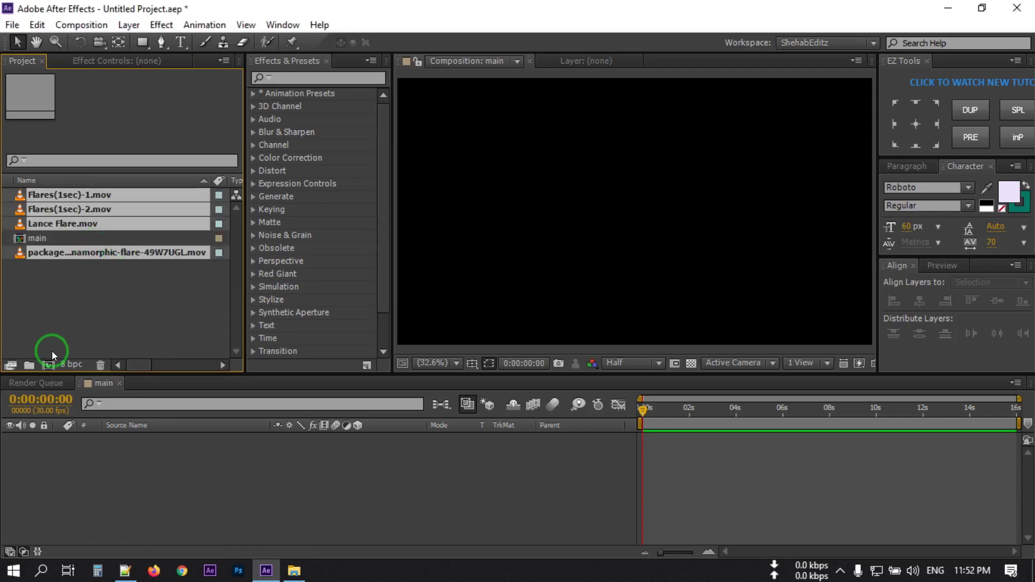
Create a project folder named "Files" and move the four flare clips into it.
click(29, 365)
text(Files)
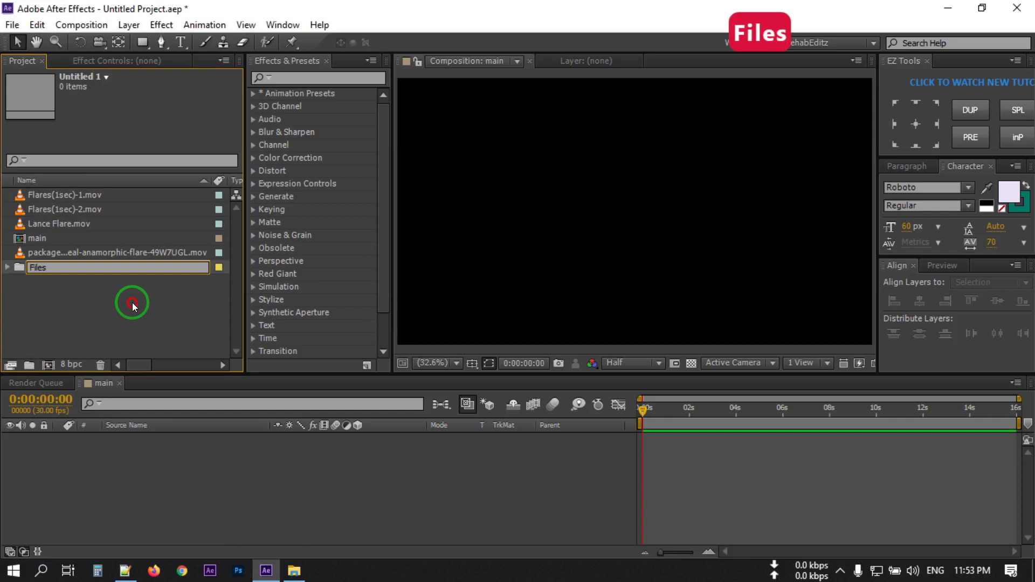
click(132, 303)
click(57, 267)
ctrl+click(44, 238)
ctrl+click(42, 224)
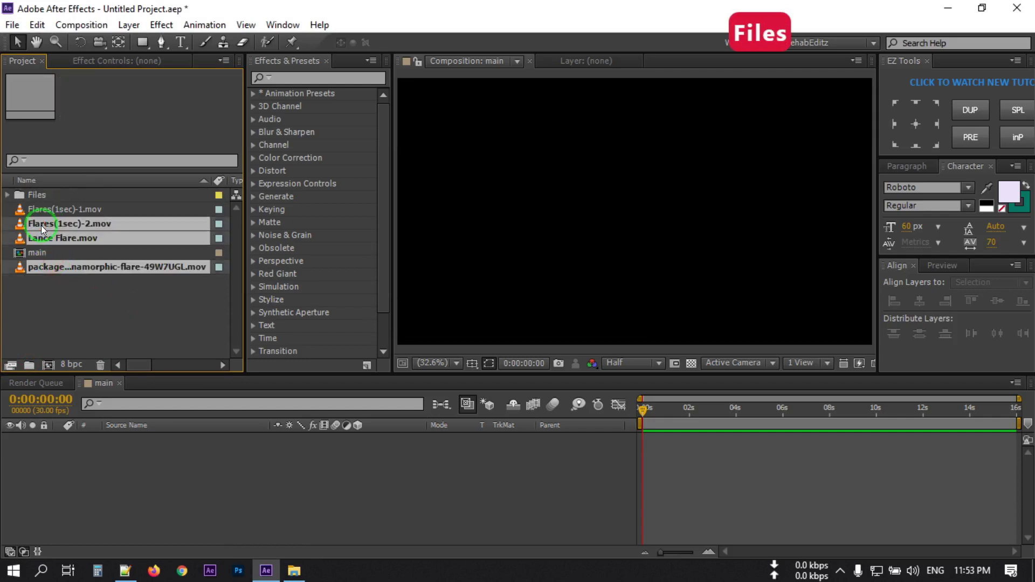
ctrl+click(43, 208)
mouse_move(50, 203)
mouse_down()
mouse_move(22, 193)
mouse_move(32, 195)
mouse_up()
Create a second project folder named "Logo".
click(27, 367)
text(Logo)
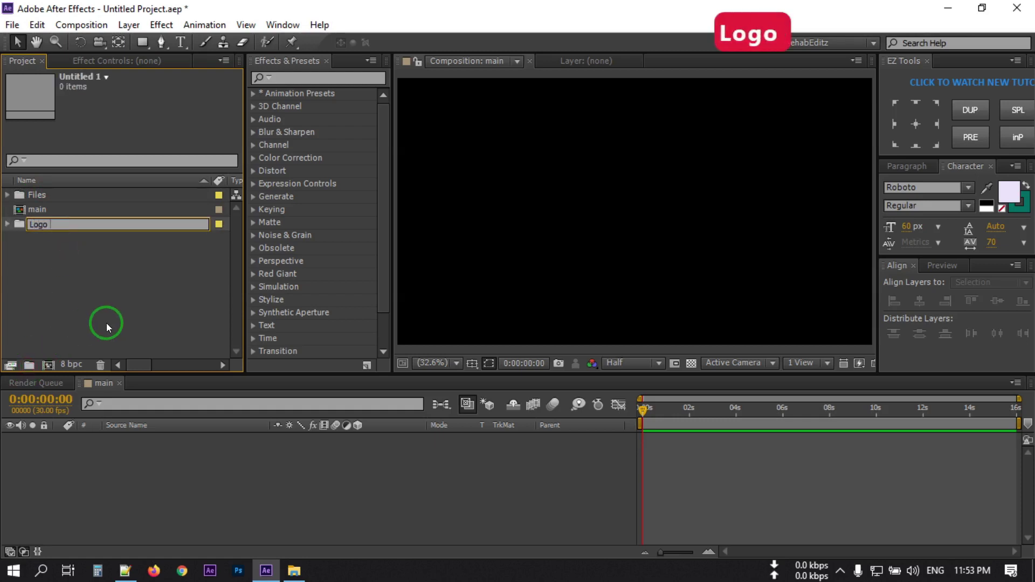
click(73, 330)
Import triangle-Logo.png from the 3D Intro Video "Logo" folder on disk into the project's Logo folder.
click(294, 570)
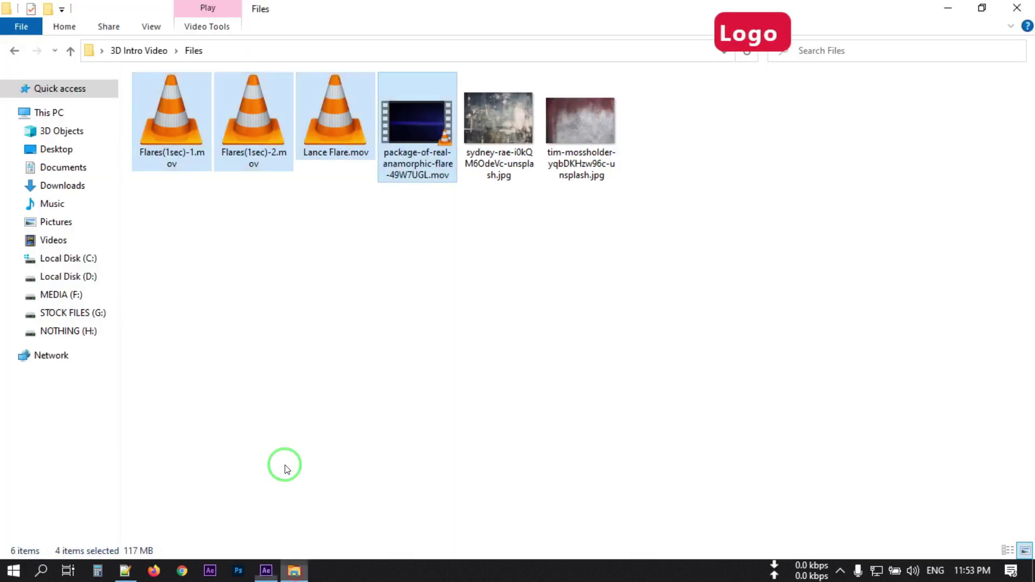
click(17, 50)
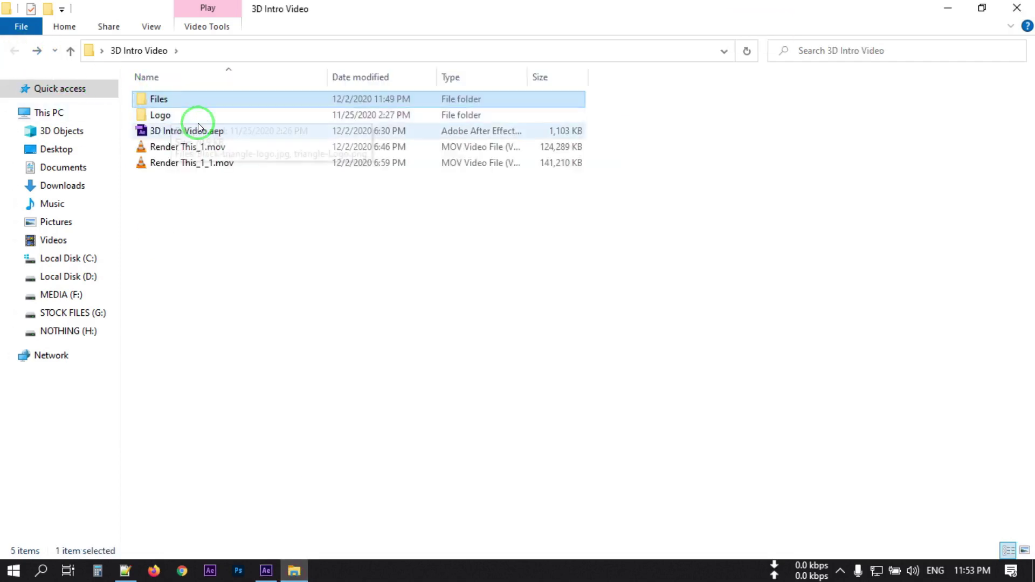
click(172, 116)
double_click(173, 117)
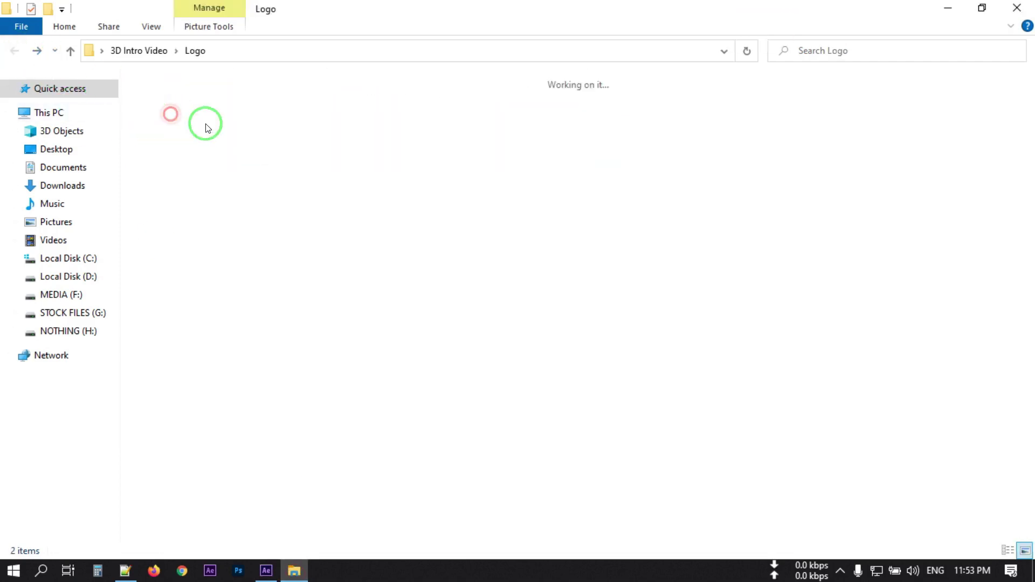
click(238, 124)
drag(253, 130, 70, 234)
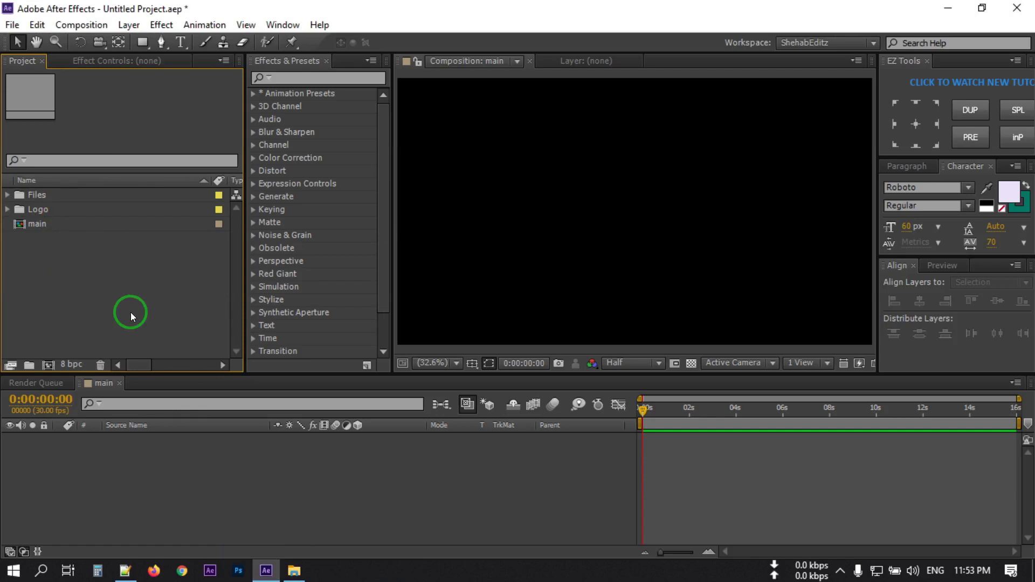
Add triangle-Logo.png to the main composition and pre-compose it as "Logo Comp", moving all attributes into the new composition.
click(6, 210)
drag(34, 223, 107, 464)
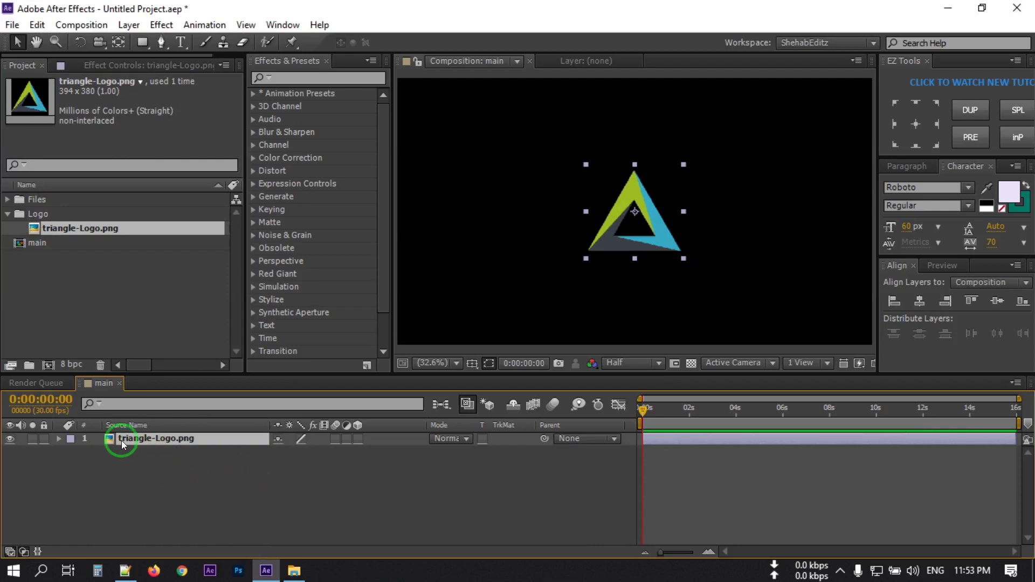
right_click(121, 438)
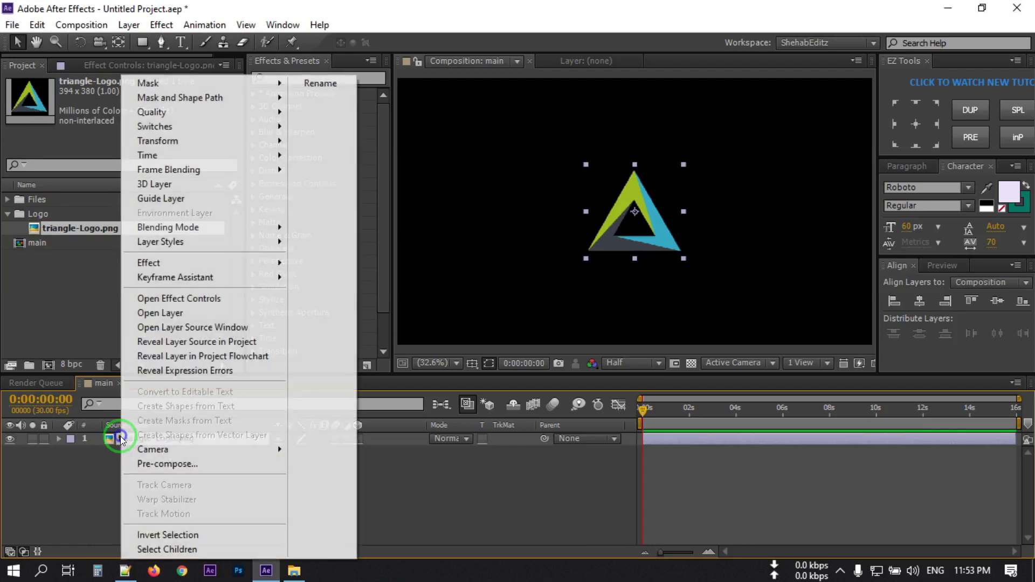
click(182, 464)
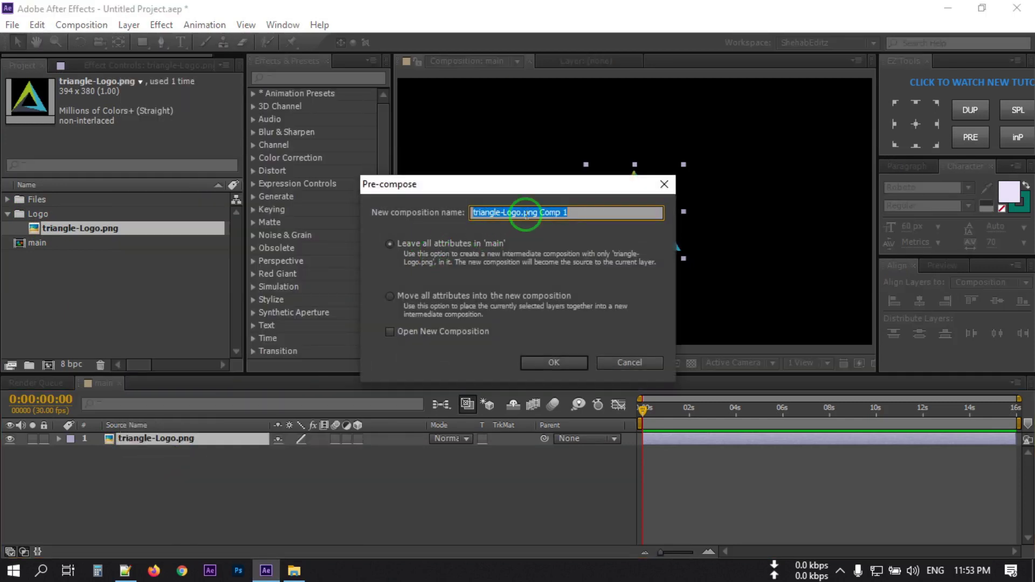
text(Logo)
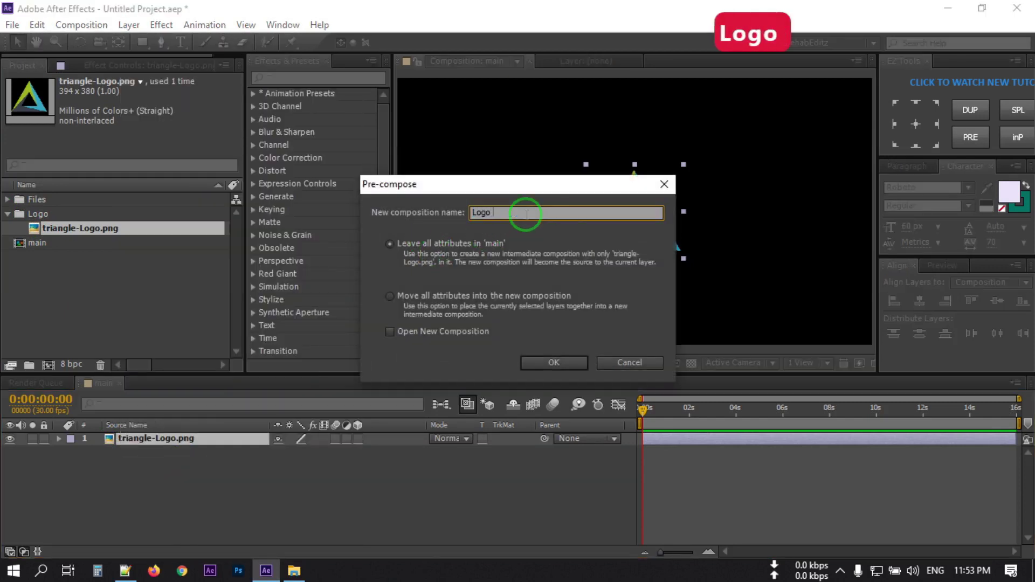
text( Comp)
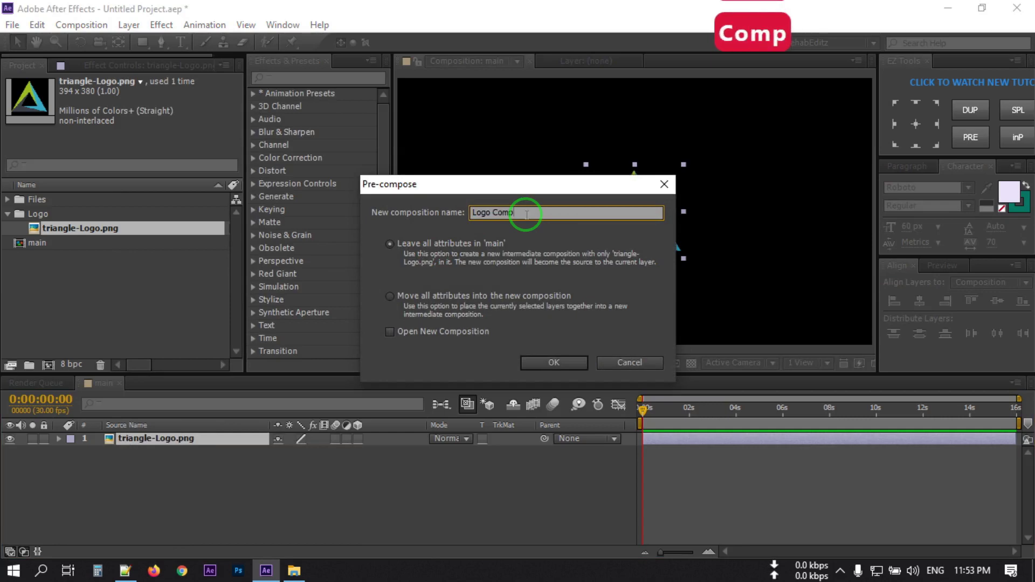
click(390, 296)
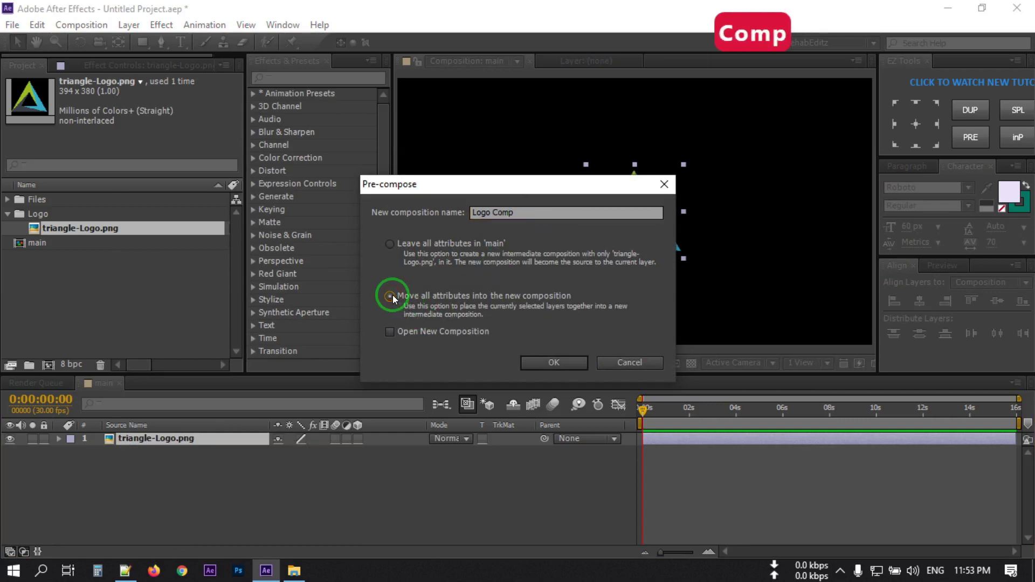
click(554, 362)
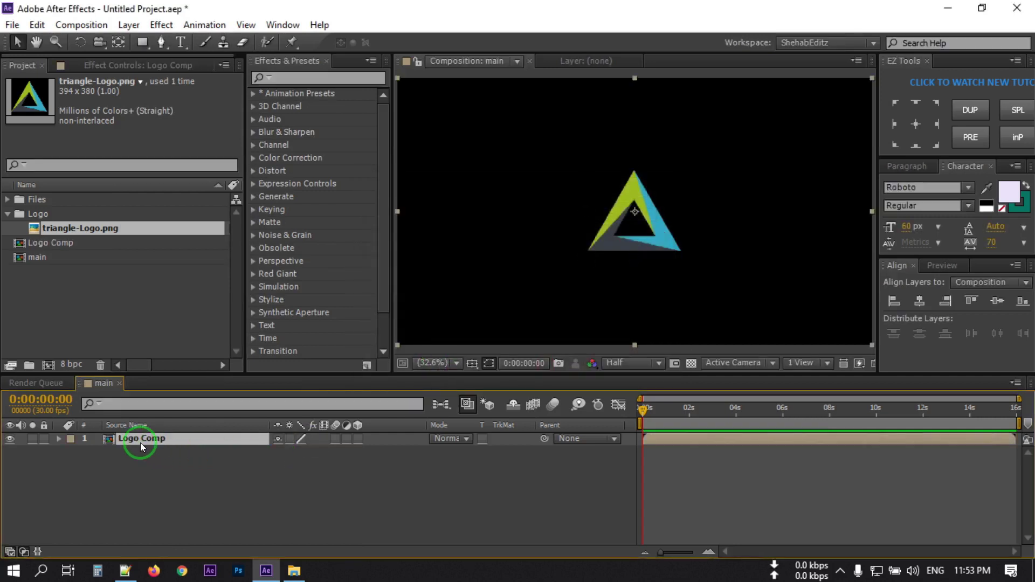
Crop Logo Comp to a region of interest of about 693 x 742 px around the logo and display the title/action safe guides.
double_click(127, 439)
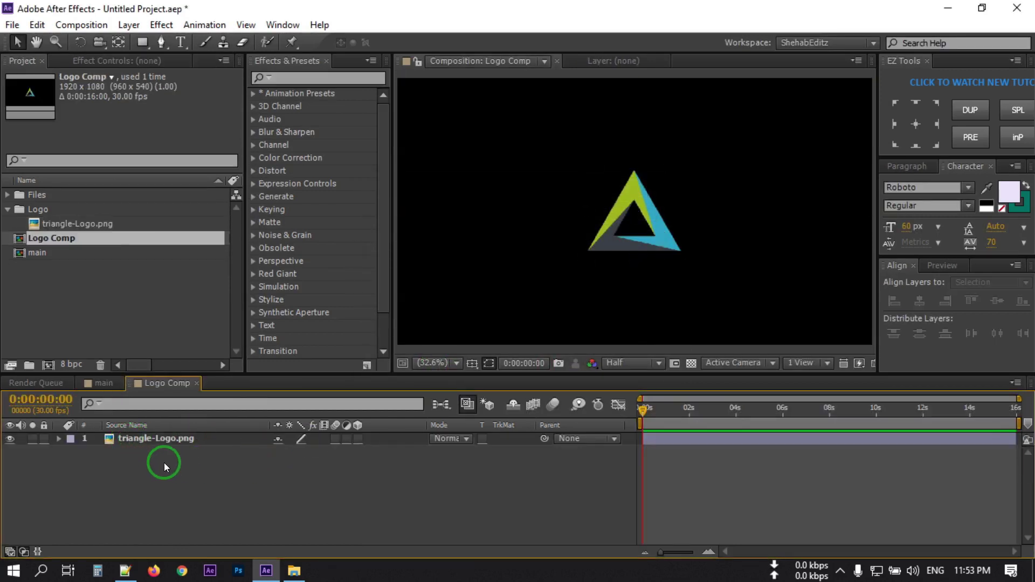
click(136, 440)
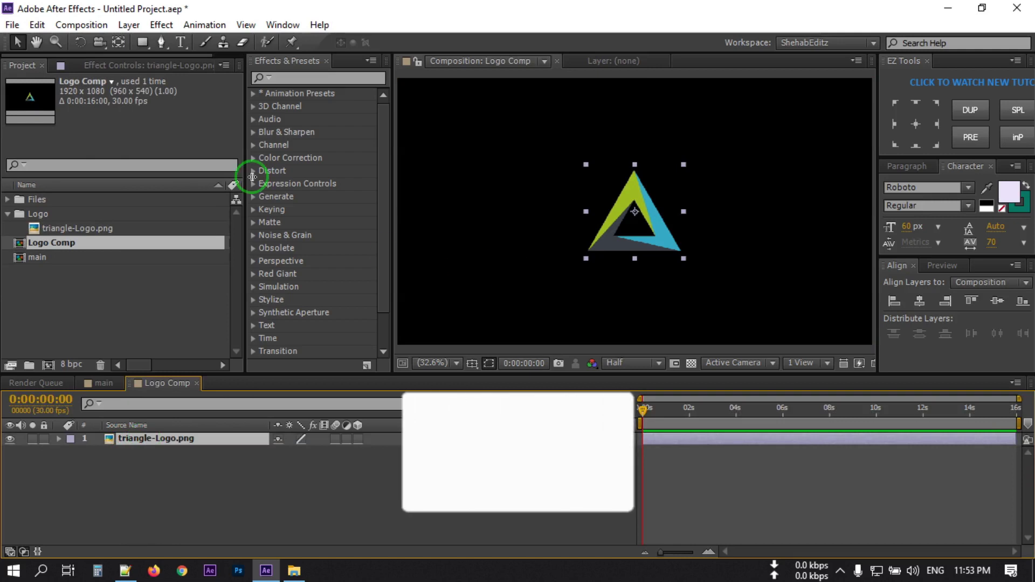
click(673, 362)
drag(543, 118, 718, 306)
click(82, 25)
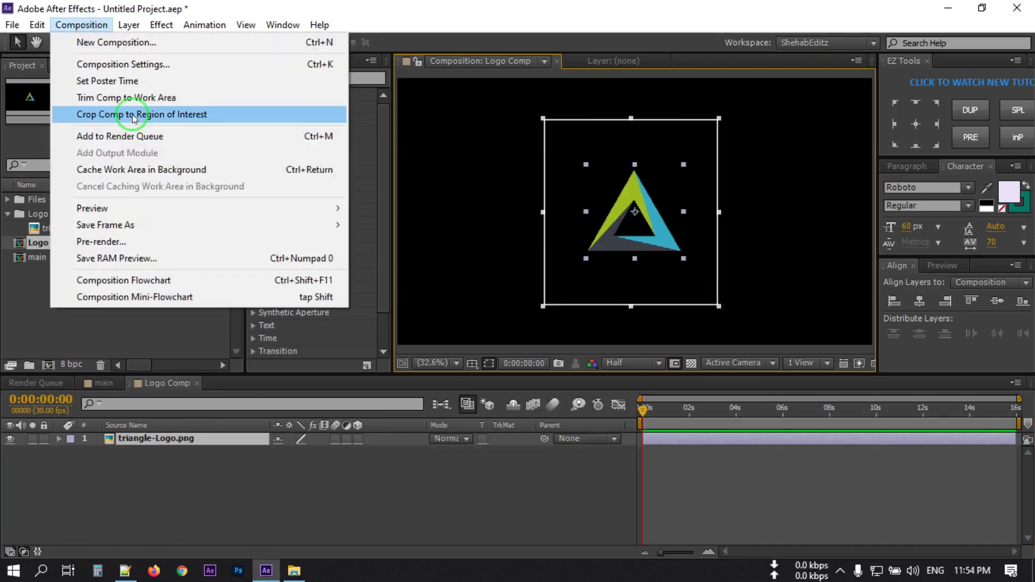
click(185, 115)
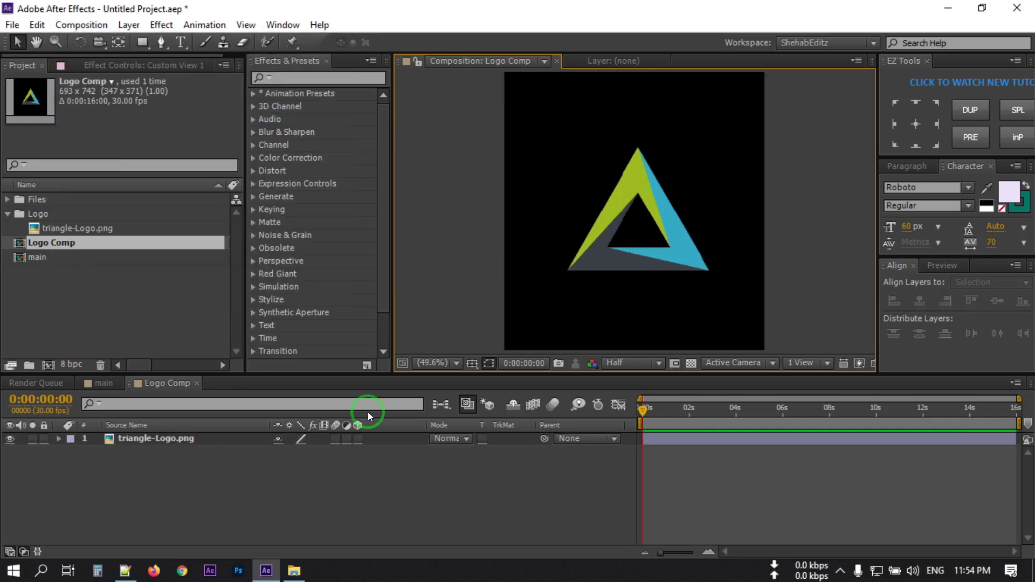
click(473, 364)
click(499, 385)
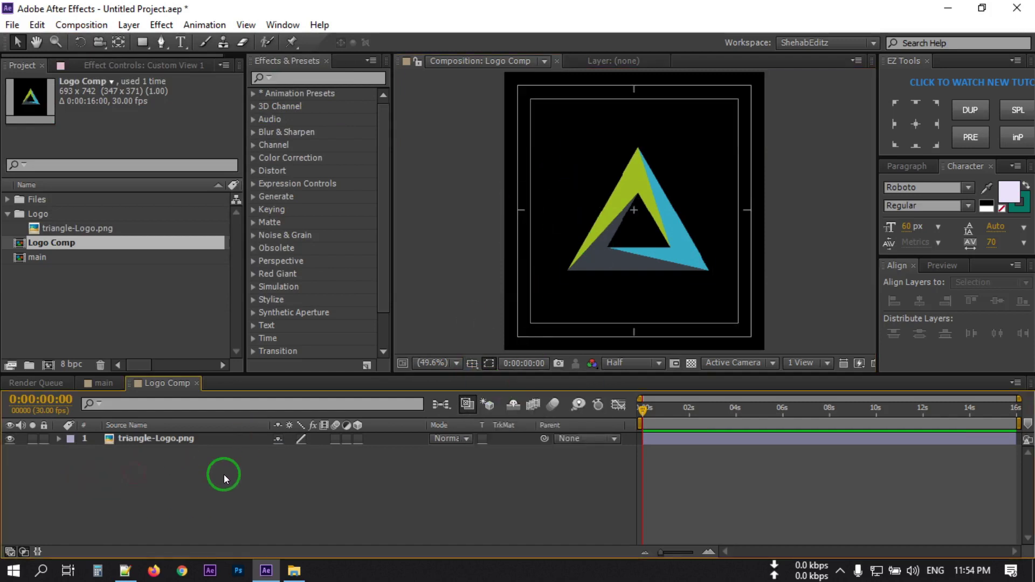
Auto-trace the Logo Comp layer in the main composition for the current frame using the Alpha channel, without applying to a new layer.
click(102, 383)
click(124, 450)
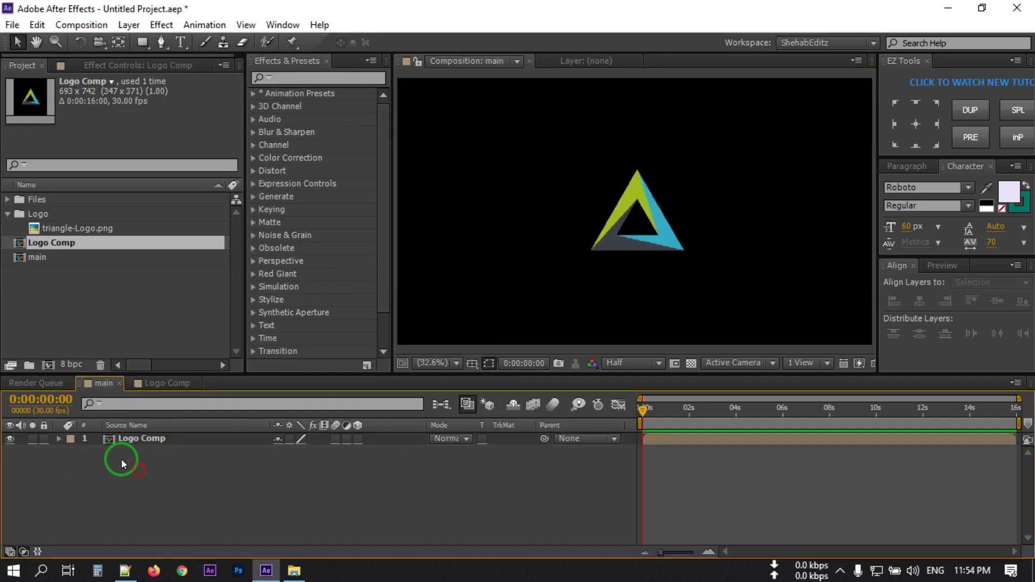
click(135, 441)
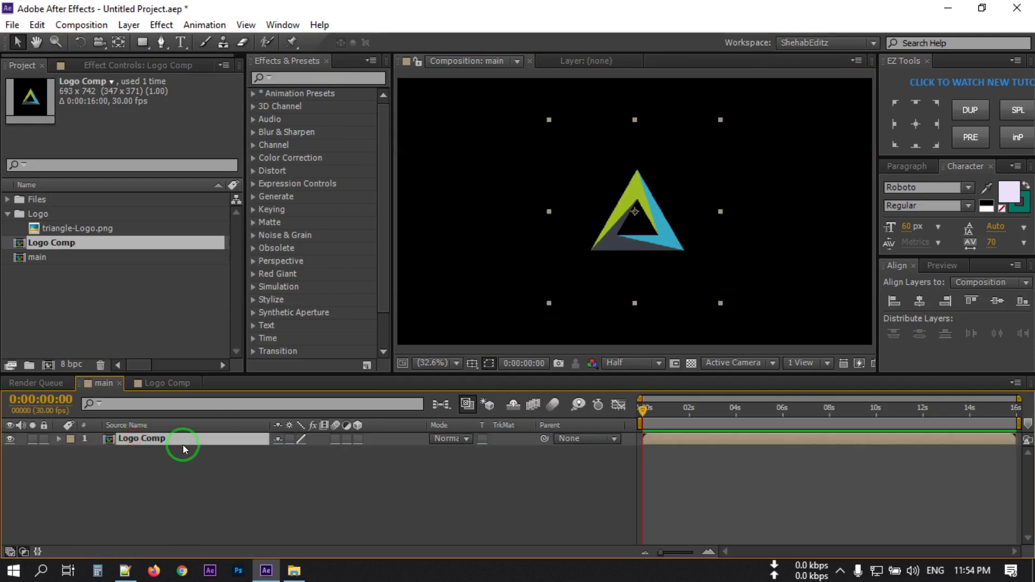
click(125, 25)
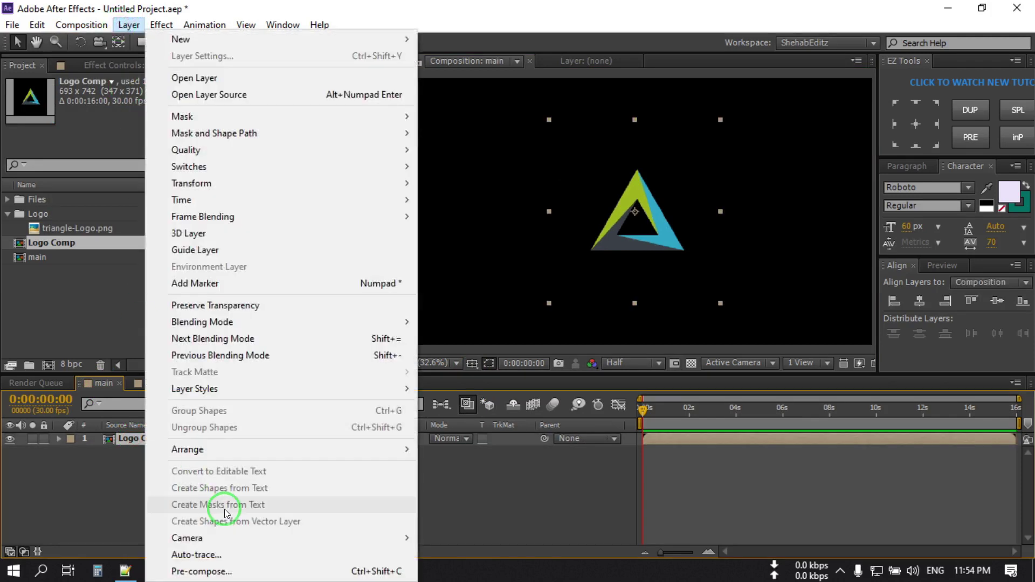
click(228, 552)
drag(777, 253, 601, 167)
click(583, 293)
click(601, 309)
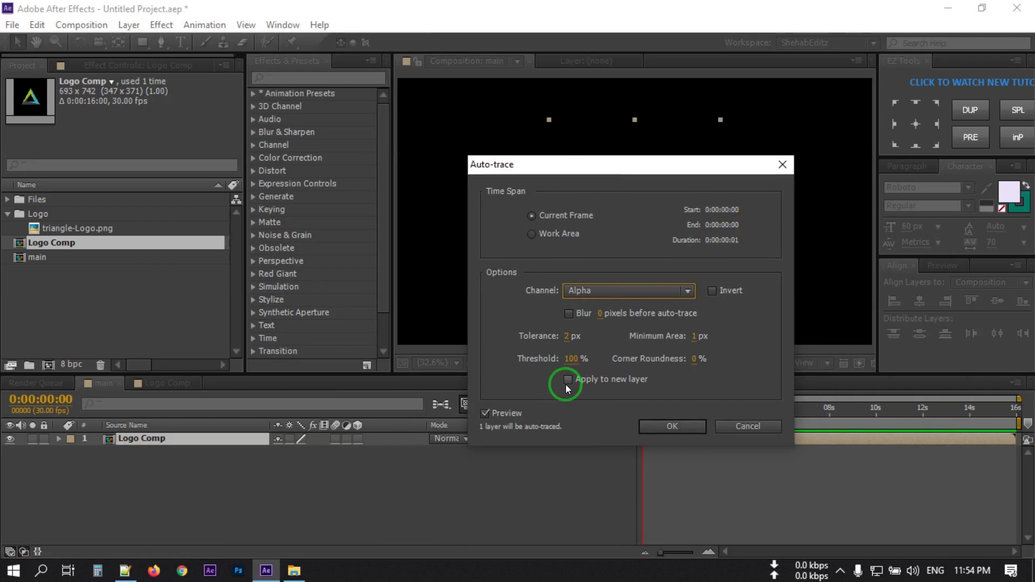
click(669, 425)
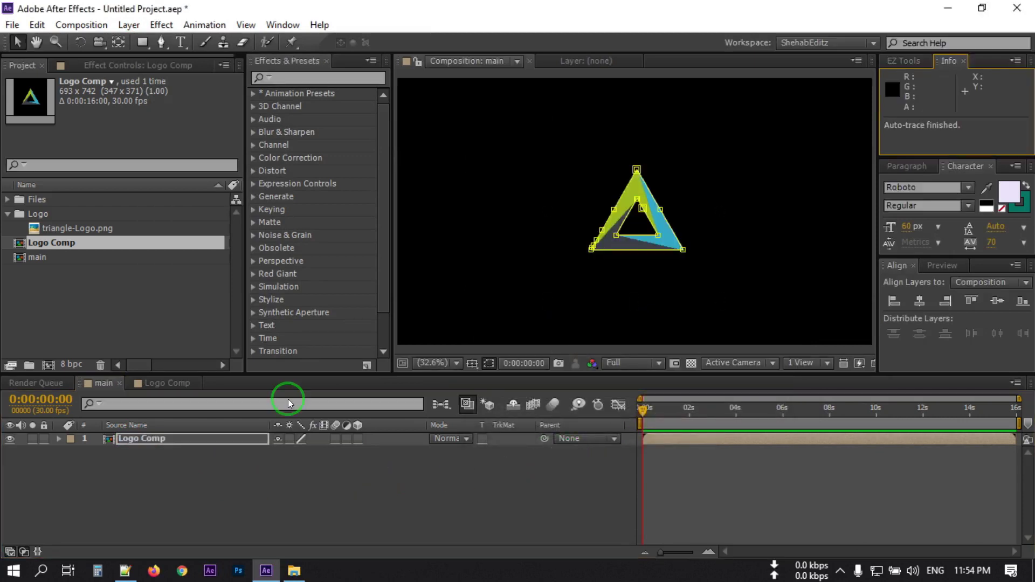
click(121, 474)
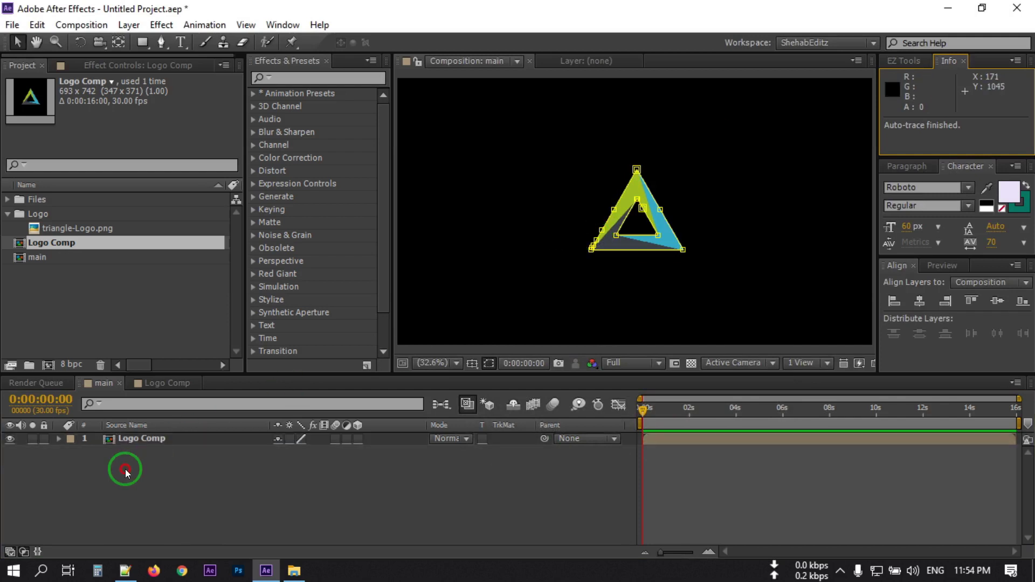
Hide the Logo Comp layer in the main composition and clear the layer selection.
click(10, 442)
click(135, 439)
click(203, 474)
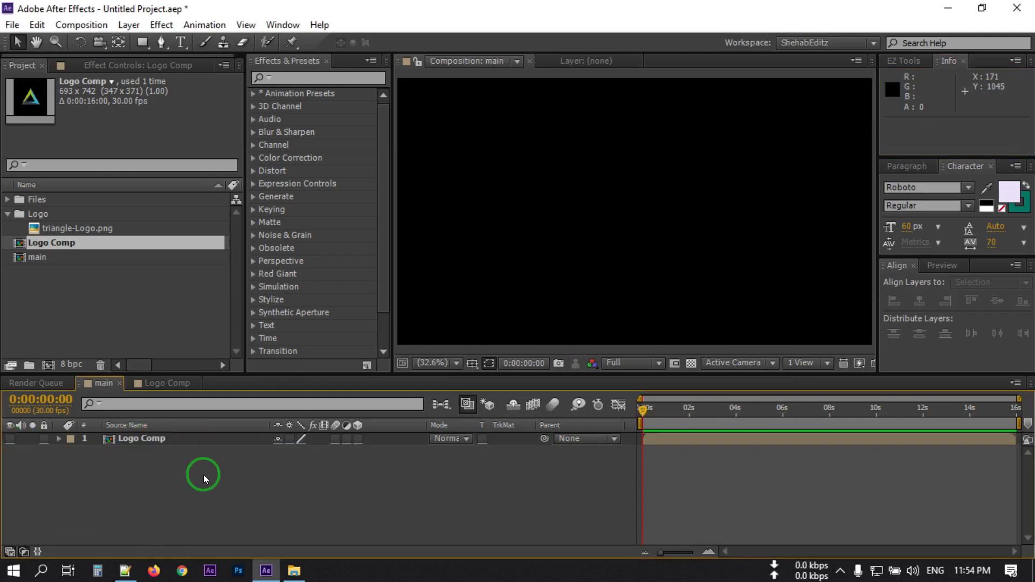
Create a black 1920 x 1080 px solid named "Element 3D" in the main composition.
right_click(105, 494)
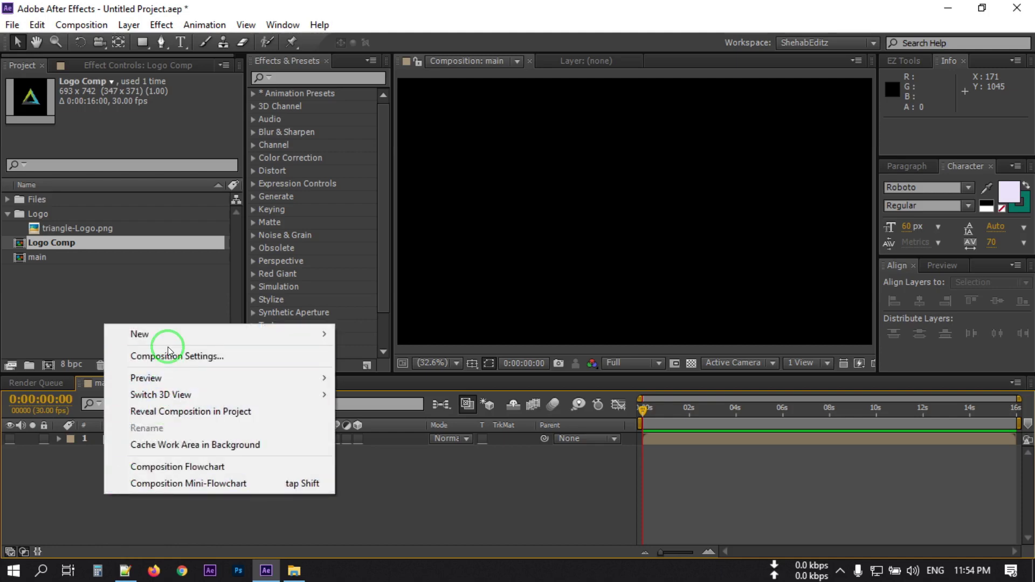
mouse_move(161, 334)
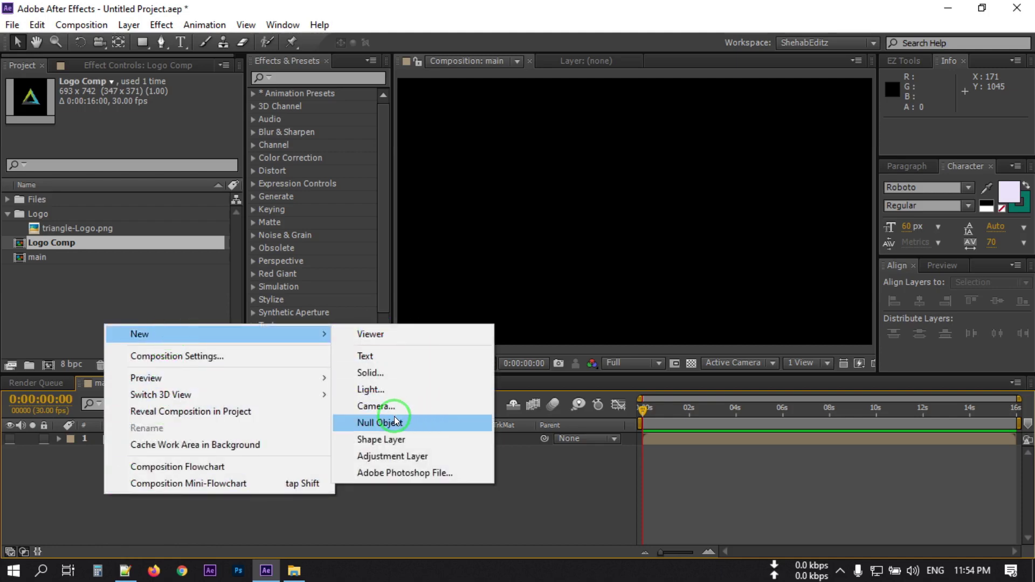
click(376, 373)
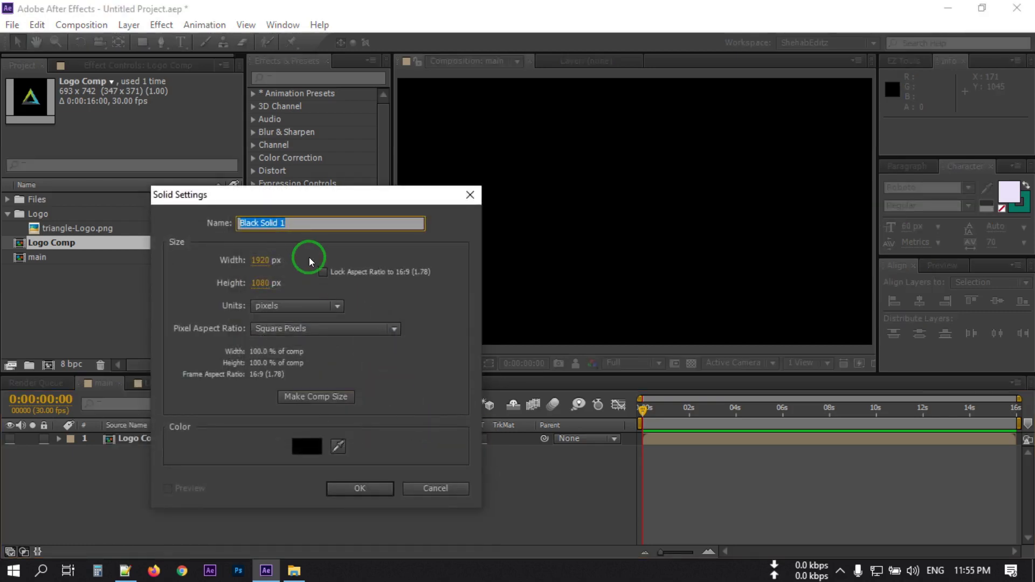
text(El)
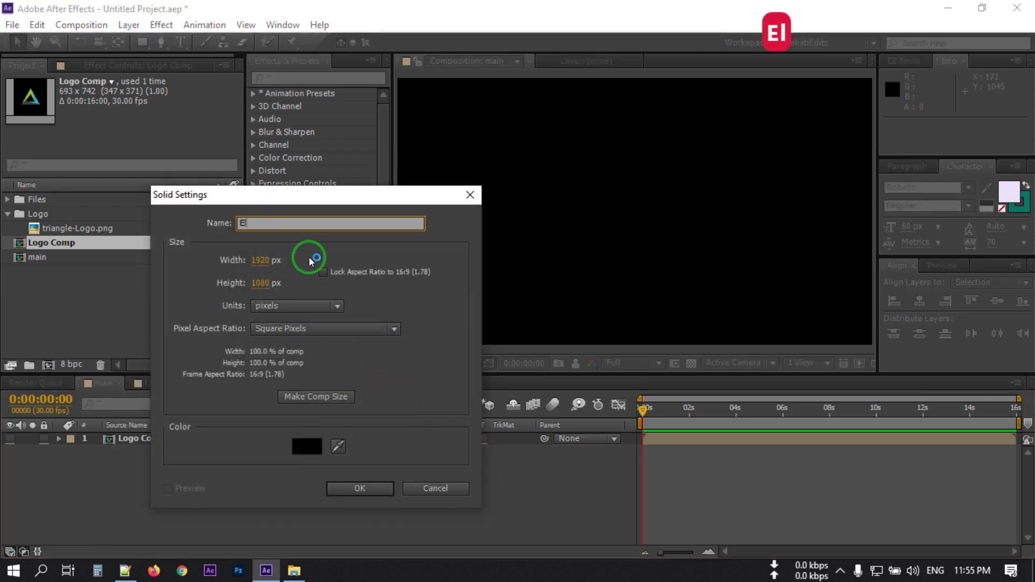
text(ement 3D)
click(356, 488)
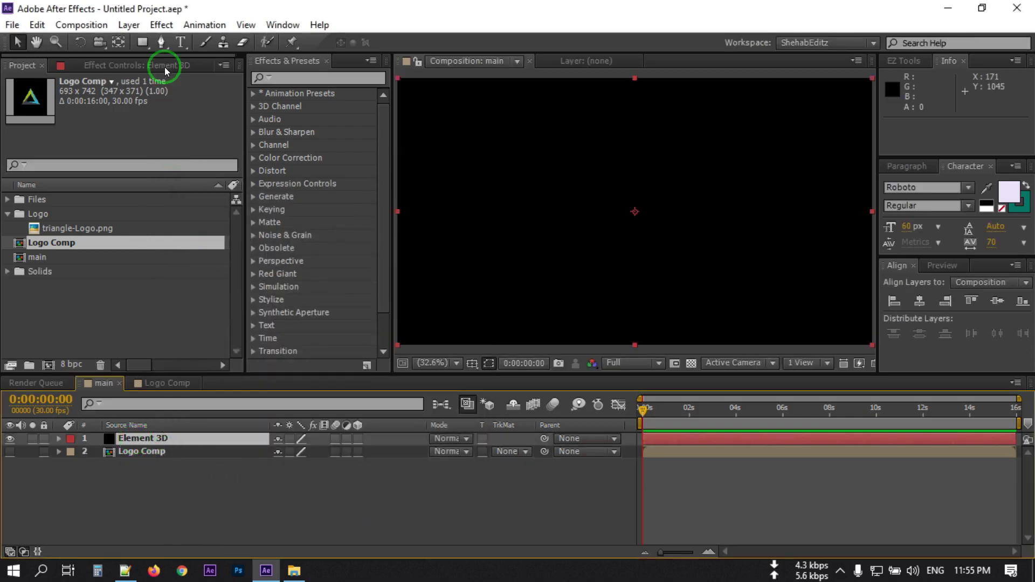
Apply the Video Copilot Element effect to the Element 3D solid.
click(161, 24)
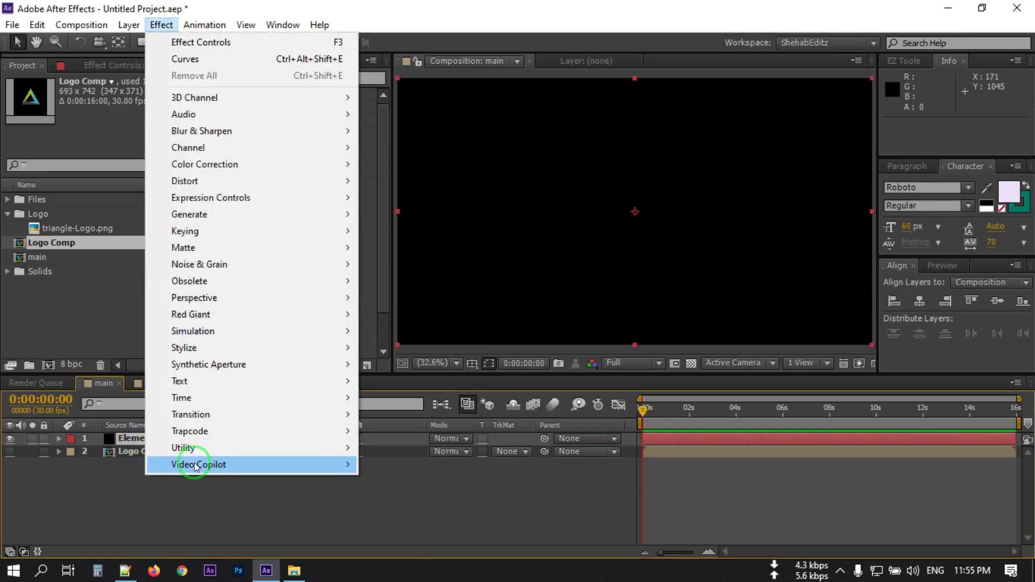
mouse_move(243, 464)
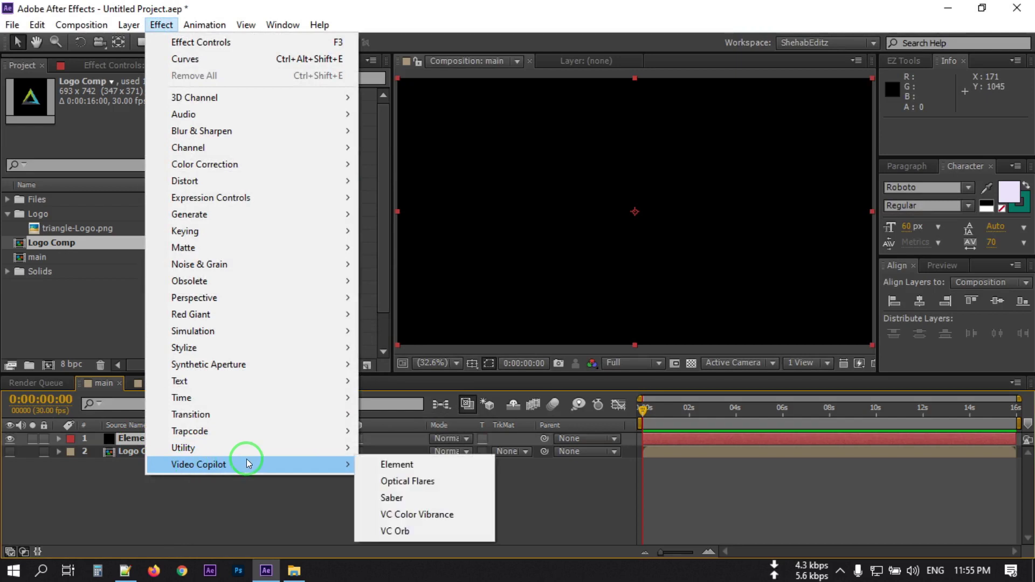
click(411, 469)
Assign the Logo Comp layer as Path Layer 1 in the Element effect's custom text and masks.
click(20, 236)
click(33, 249)
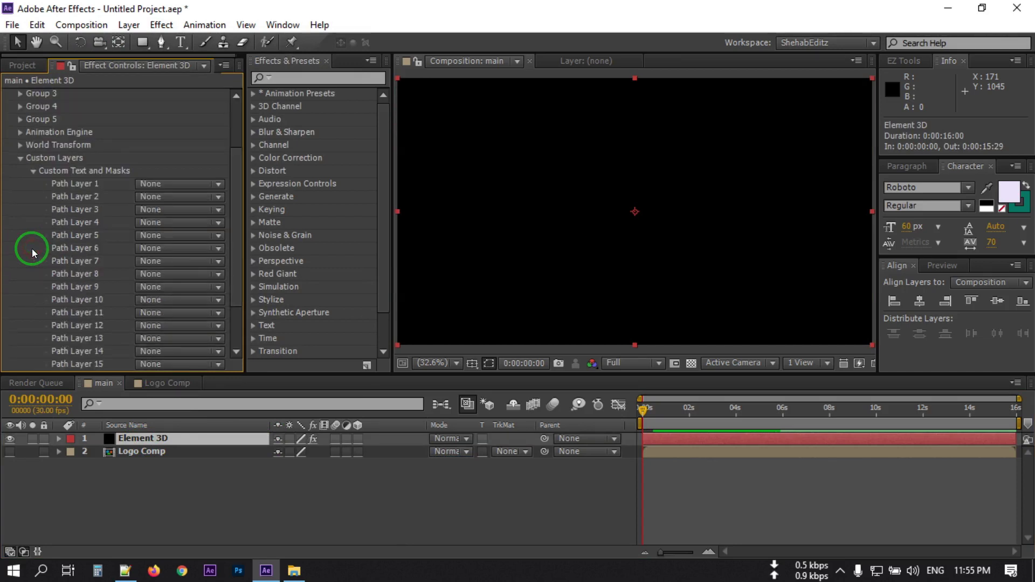
click(154, 183)
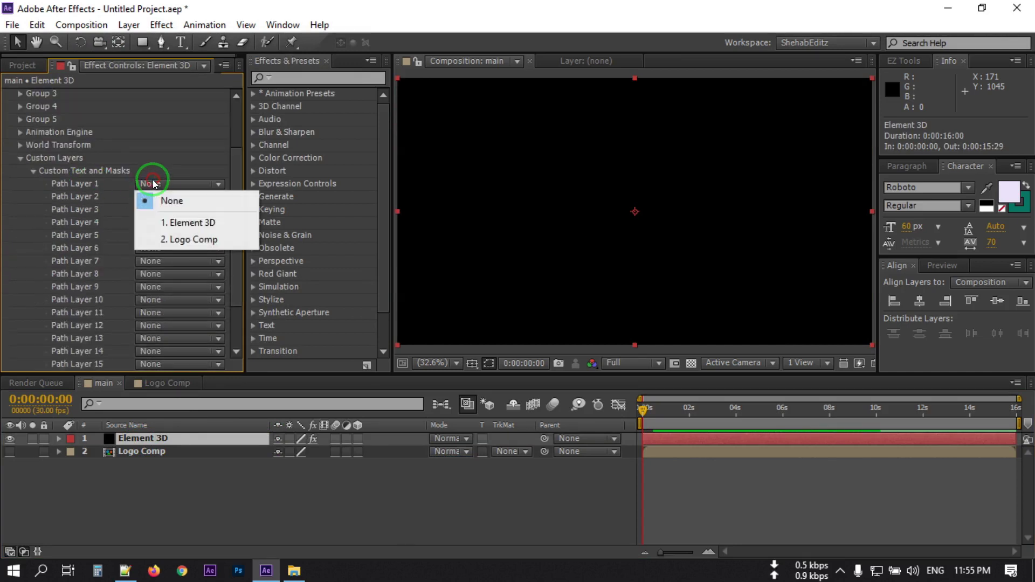
click(199, 245)
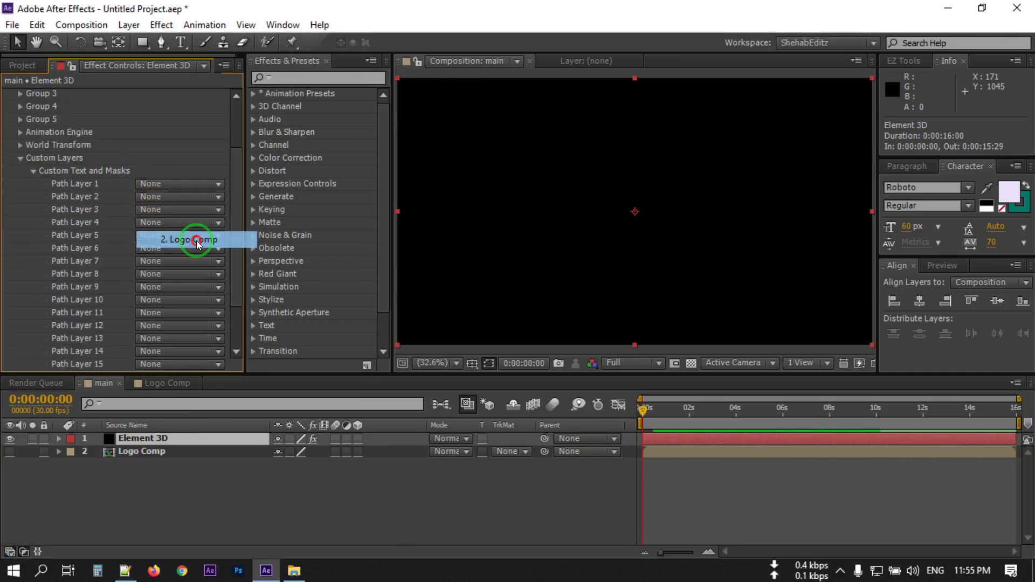
click(19, 158)
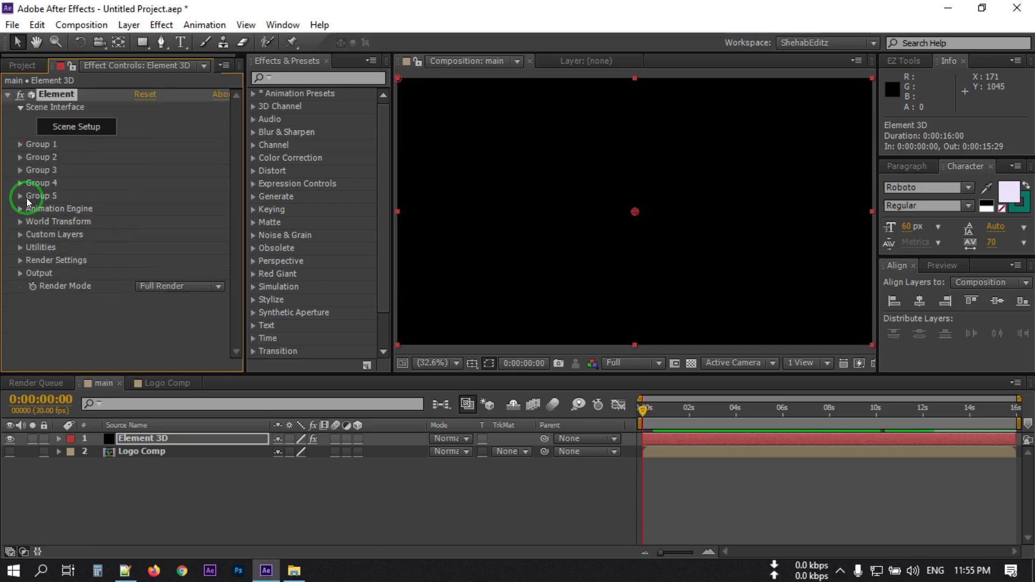
Open the Element Scene Setup and turn off the grid in the preview.
click(67, 136)
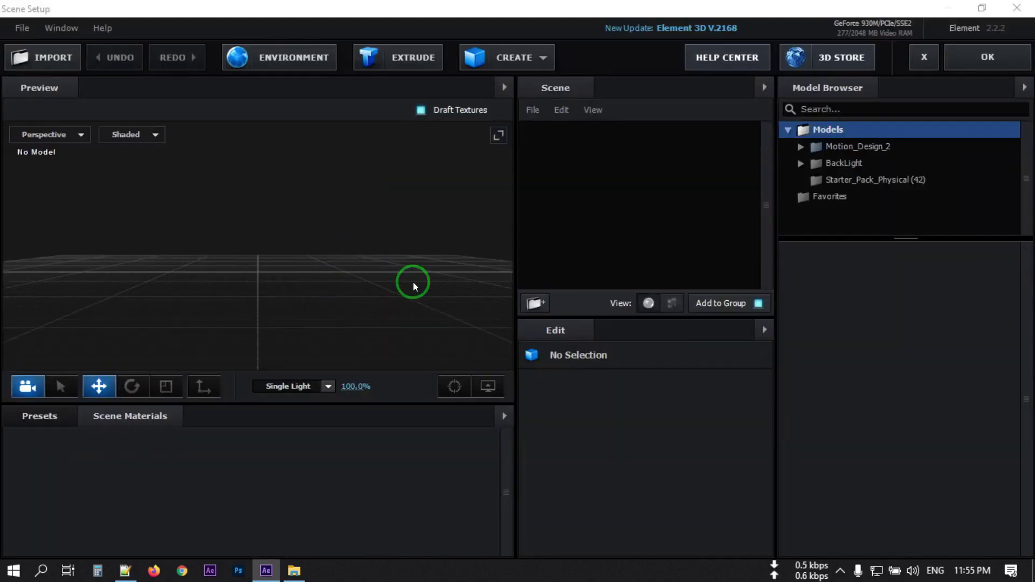
click(494, 389)
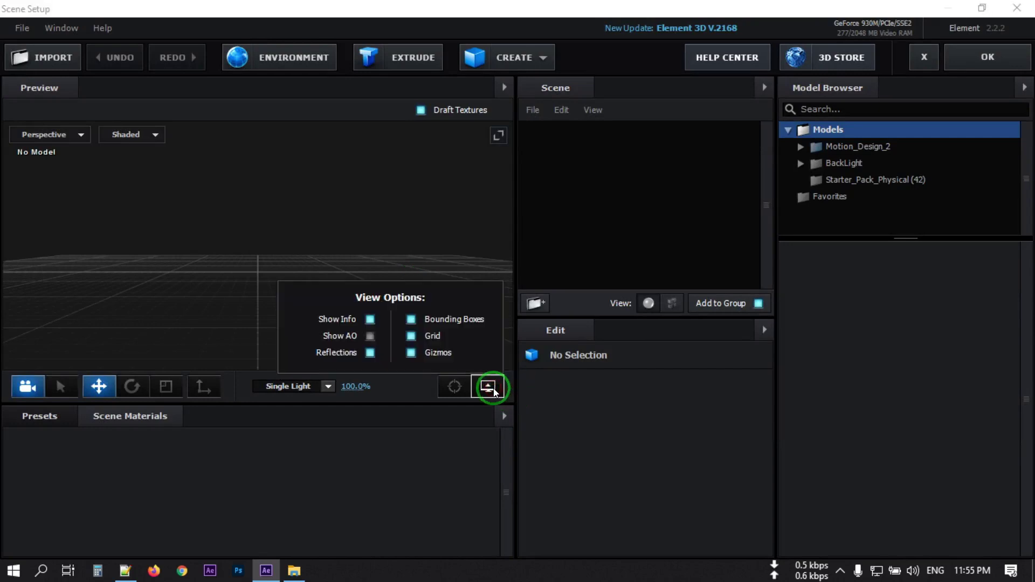
click(412, 336)
click(312, 203)
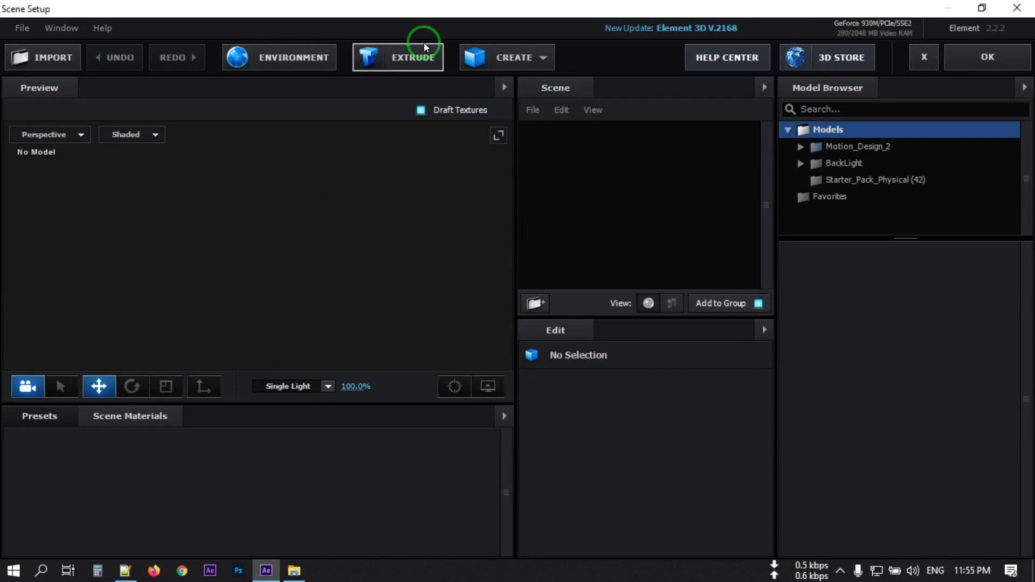
Extrude the logo from Custom Path 1 and set the model's path resolution to Extreme.
click(398, 53)
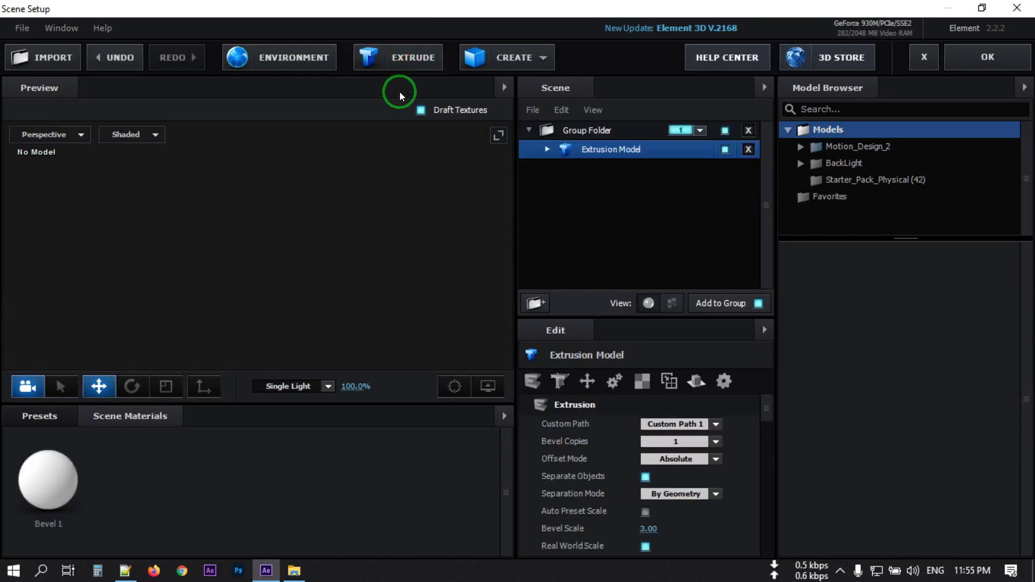
drag(286, 222, 289, 247)
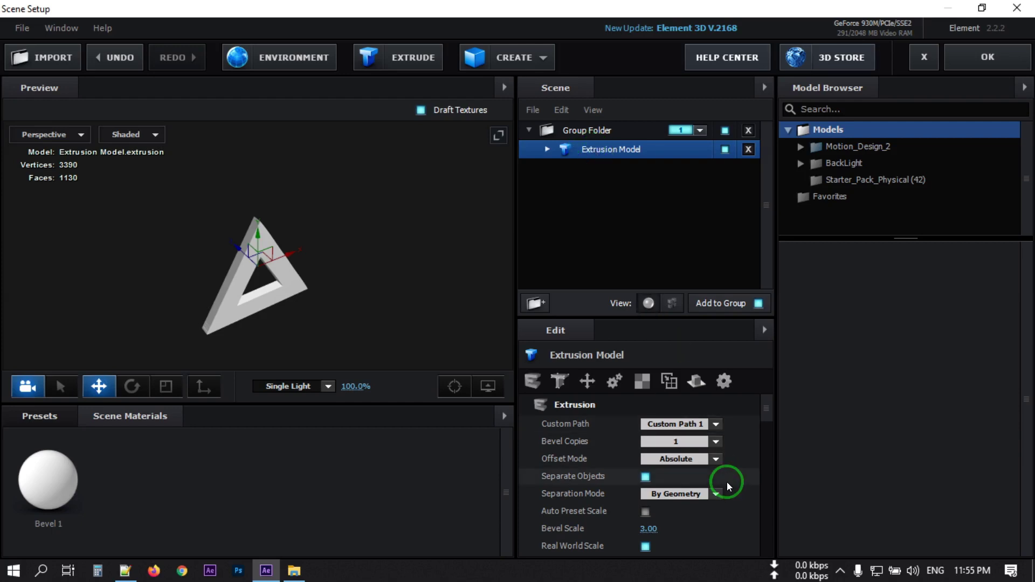
scroll(727, 482, down, 7)
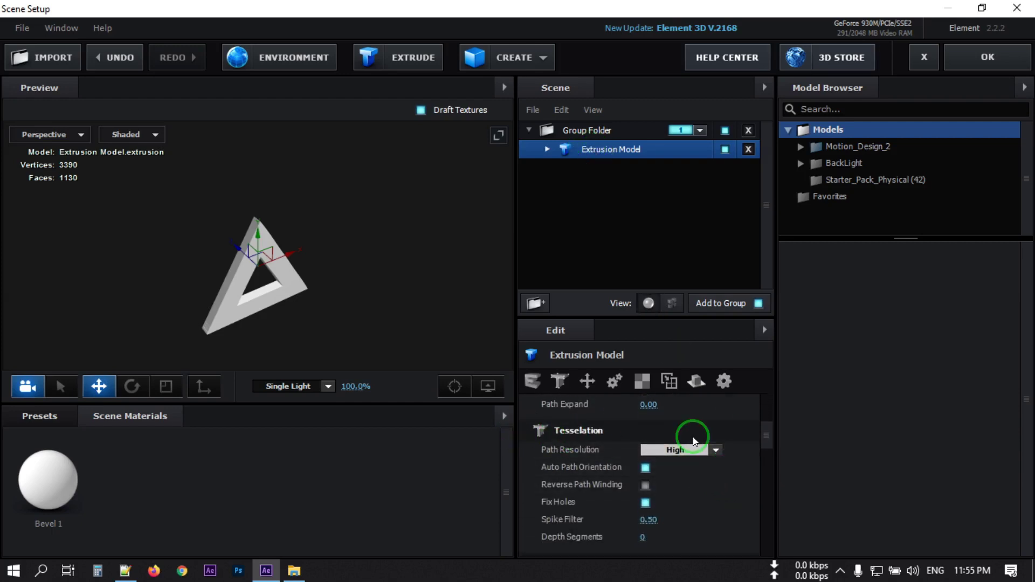
click(716, 450)
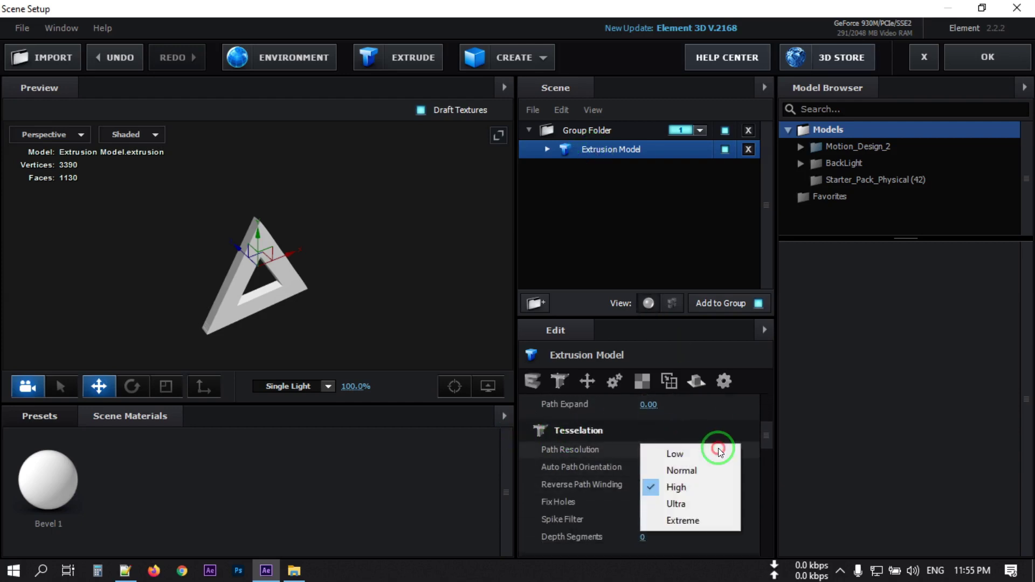
click(677, 520)
drag(359, 297, 404, 283)
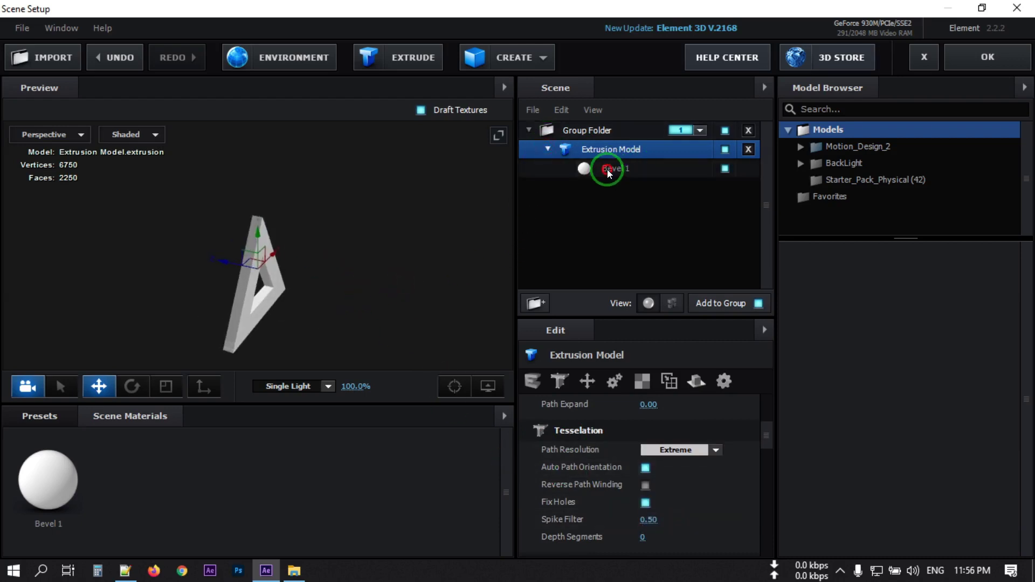
Set the Extrude value of the first extrusion model's Bevel 1 to 1.5.
click(607, 169)
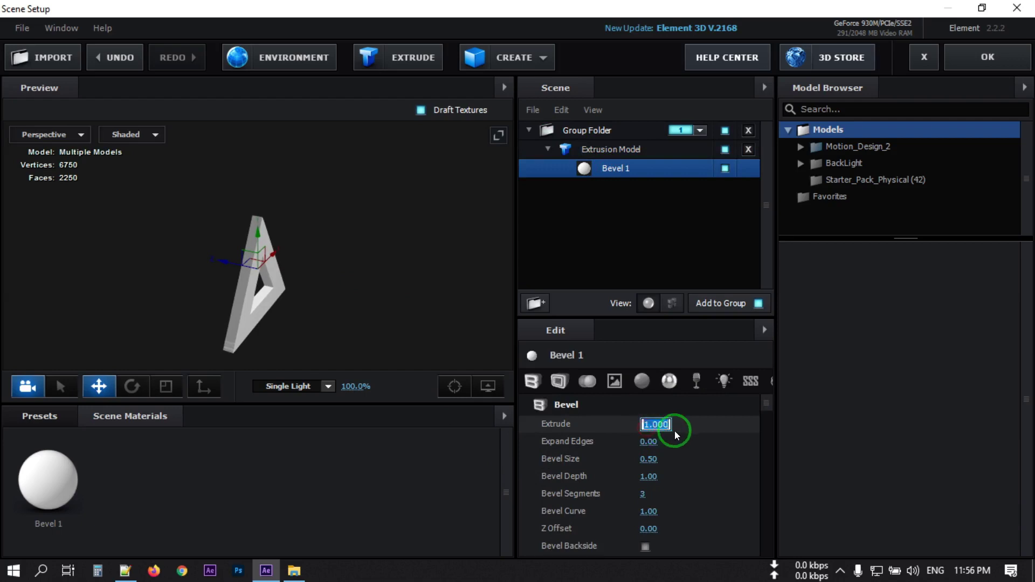
text(1.5)
key(Return)
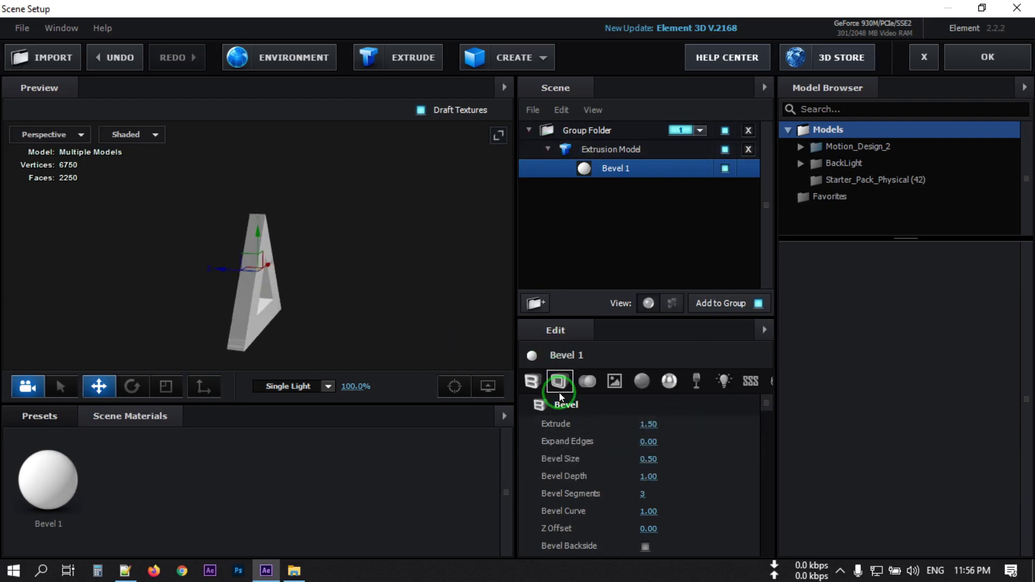
Enable the bevel outline on the first extrusion model's Bevel 1.
click(557, 383)
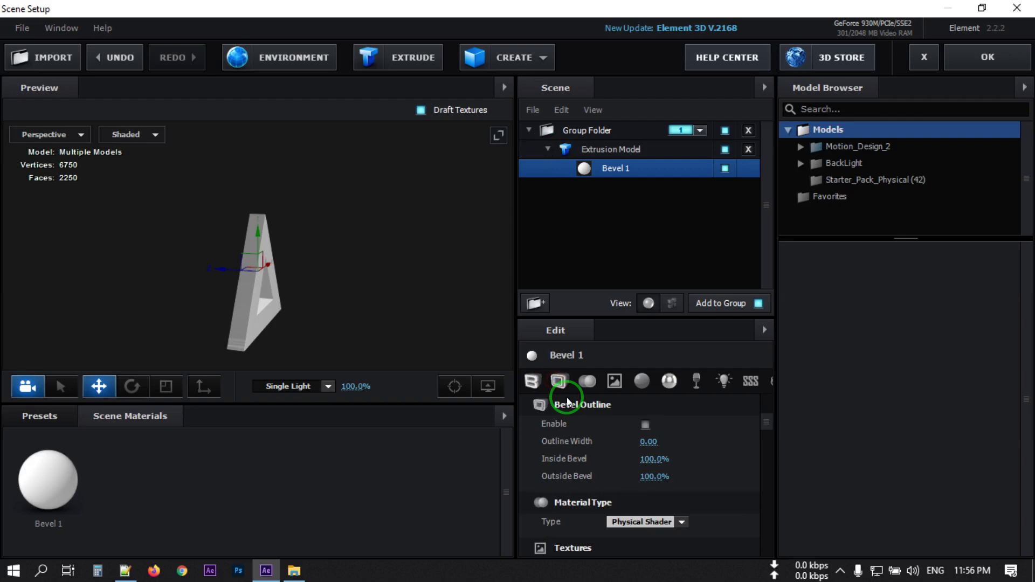
click(646, 425)
drag(297, 311, 209, 289)
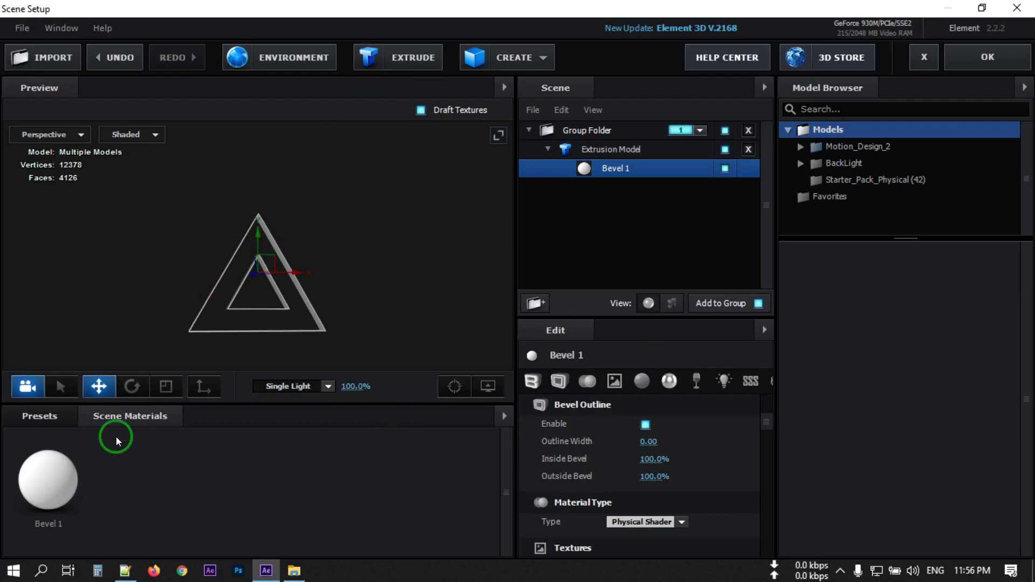
Add a second extrusion model of the logo and set its path resolution to Ultra.
click(406, 54)
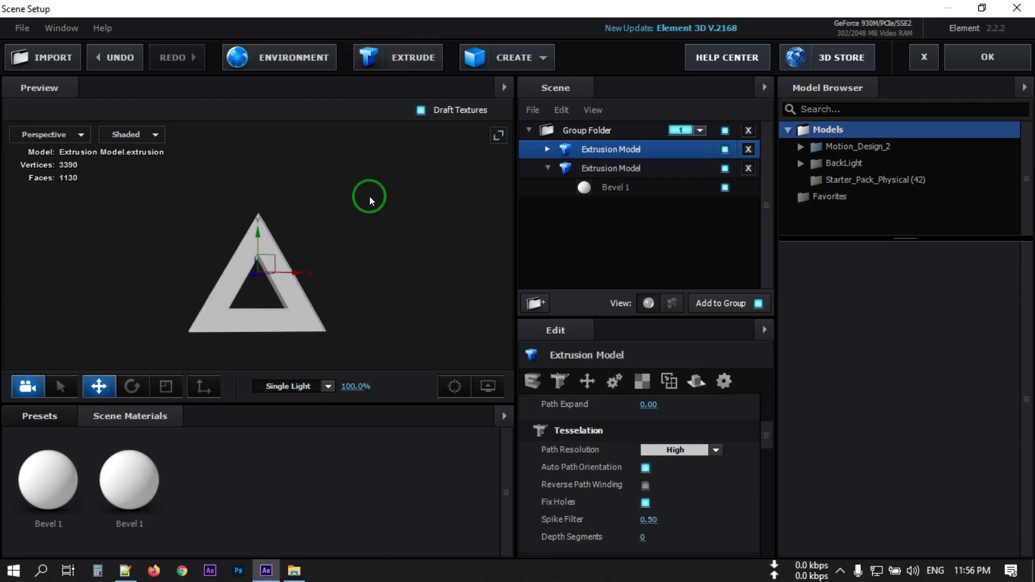
click(715, 451)
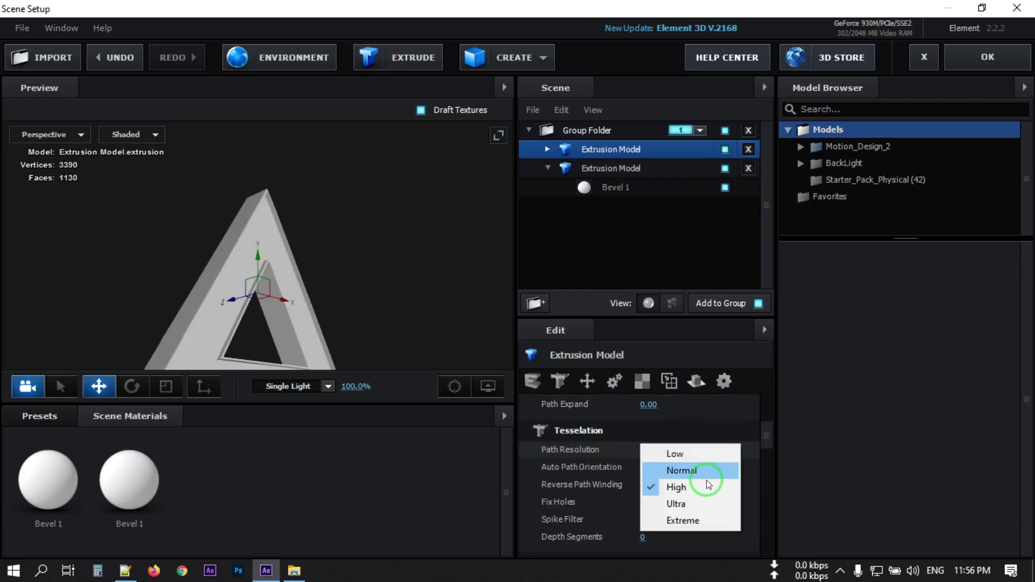
click(698, 504)
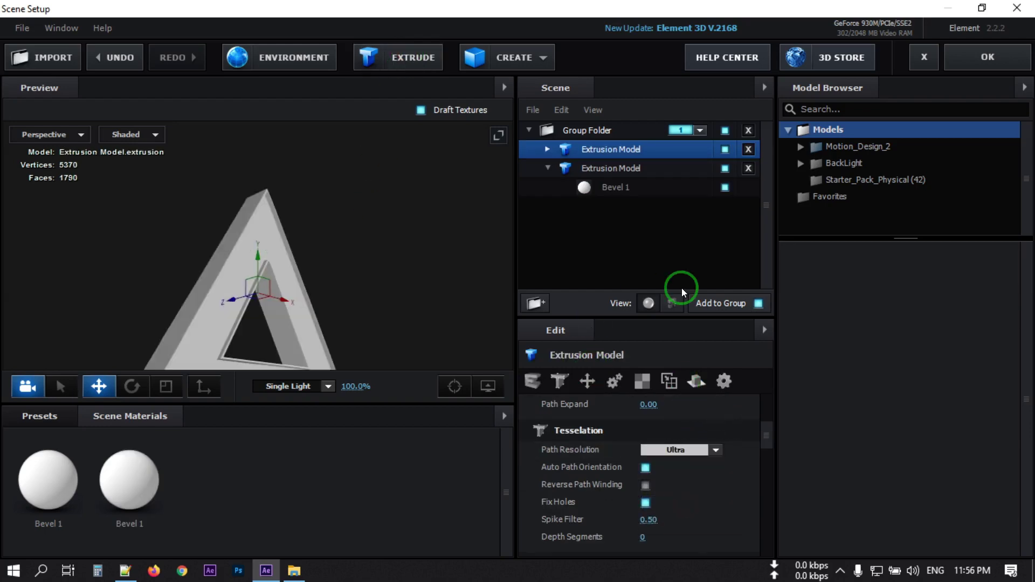
Set the Extrude value of the second extrusion model's Bevel 1 to 1.5.
click(549, 169)
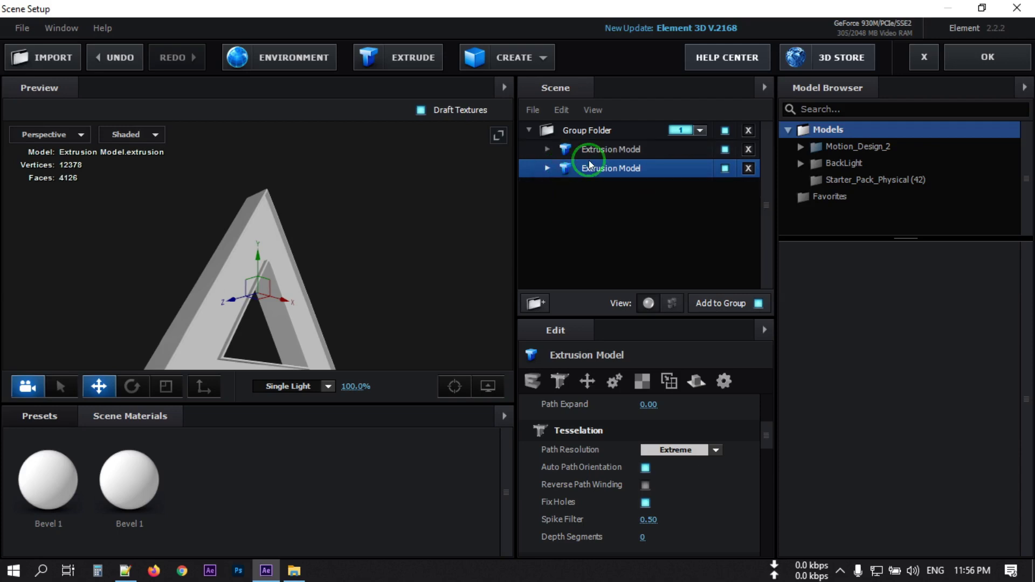
click(546, 153)
click(630, 168)
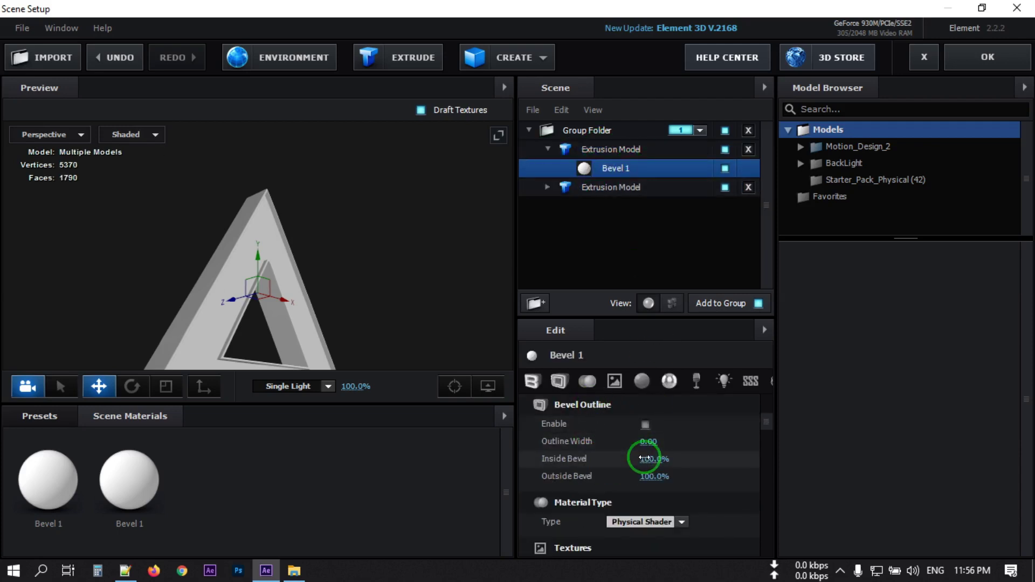
scroll(646, 456, up, 5)
click(649, 424)
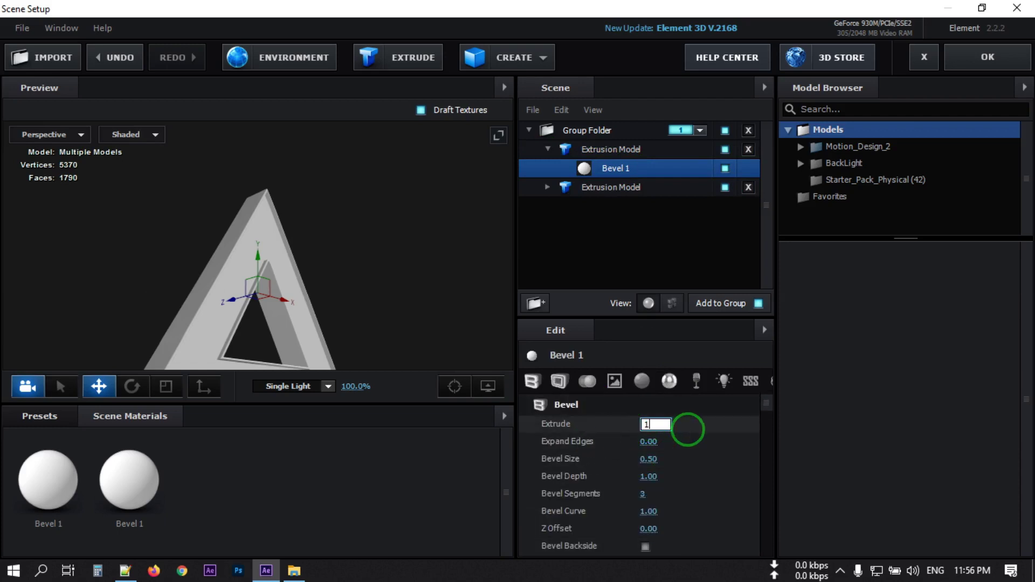
key(Return)
drag(393, 316, 388, 254)
Apply the 100_Brass preset from E3D Material Pack_1 to the Bevel 1 of the newer extrusion model.
click(57, 415)
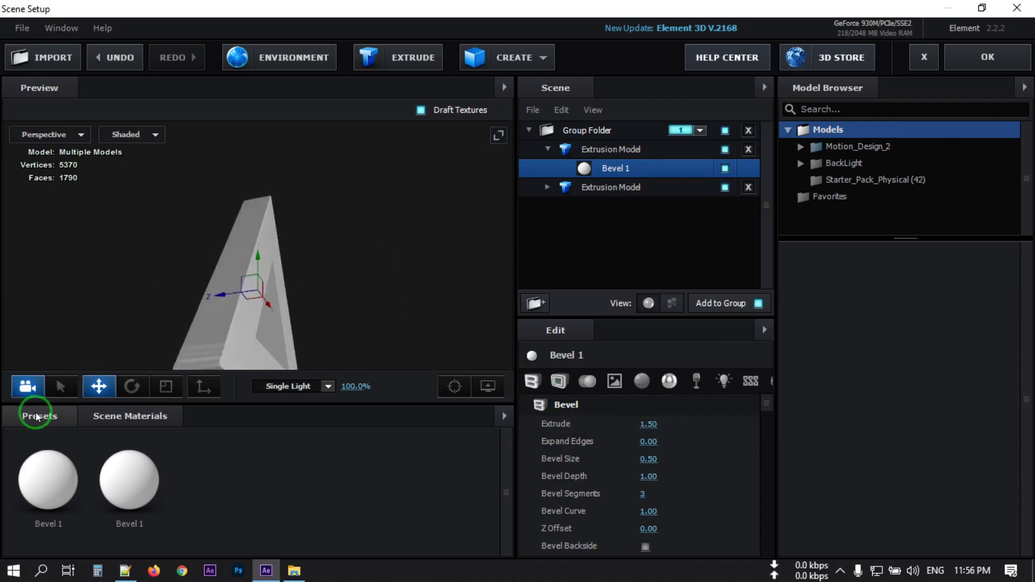
click(35, 415)
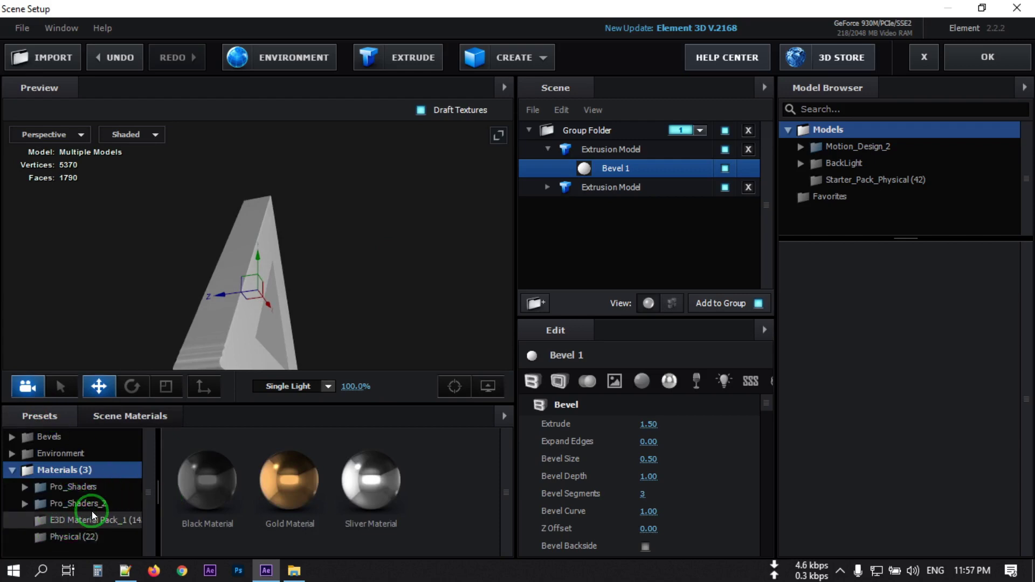
click(72, 521)
click(117, 518)
scroll(329, 521, down, 2)
scroll(291, 496, down, 1)
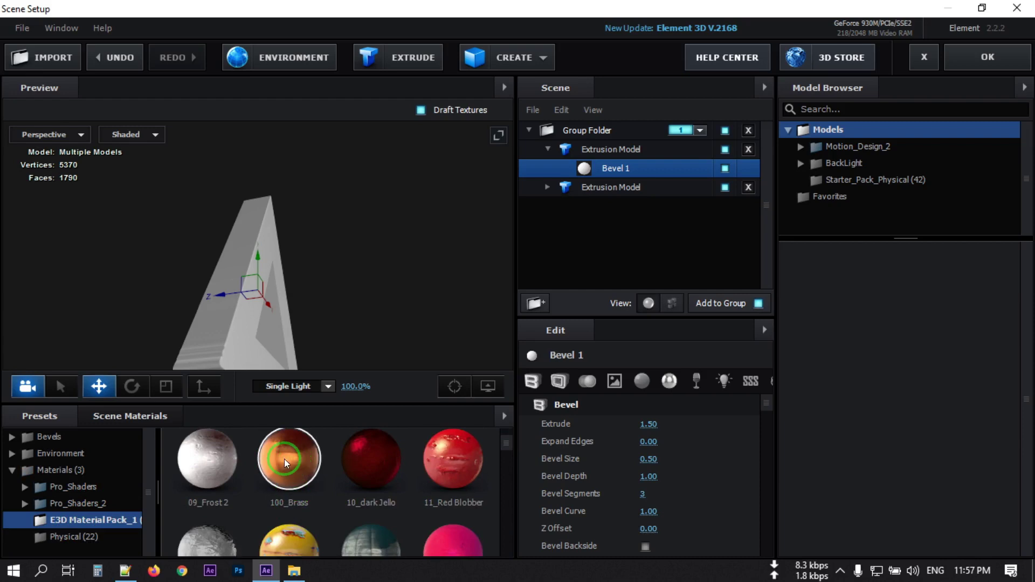
drag(282, 458, 632, 173)
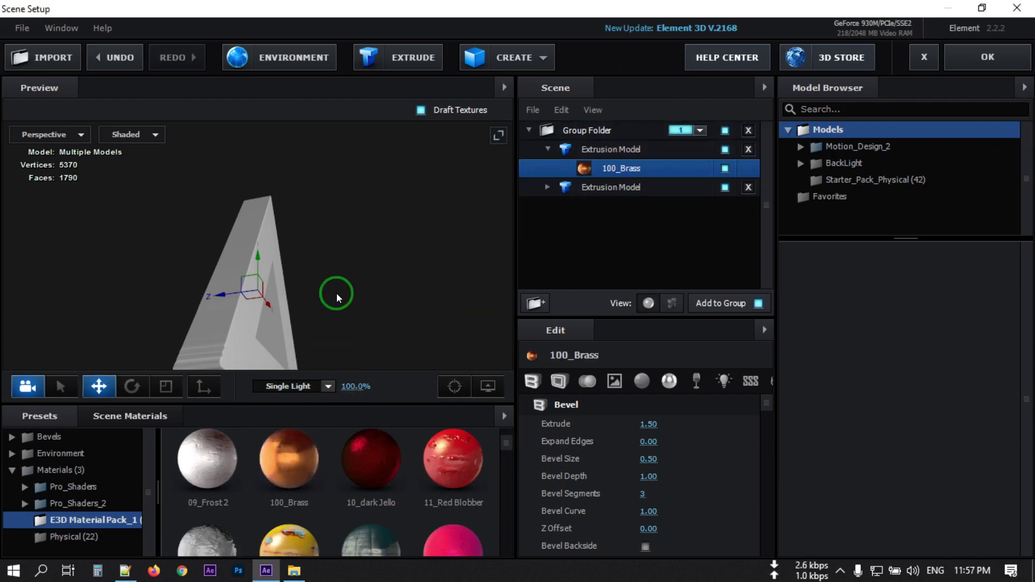
Apply the 09_Frost 2 preset from E3D Material Pack_1 to the Bevel 1 of the lower extrusion model.
click(594, 188)
click(548, 187)
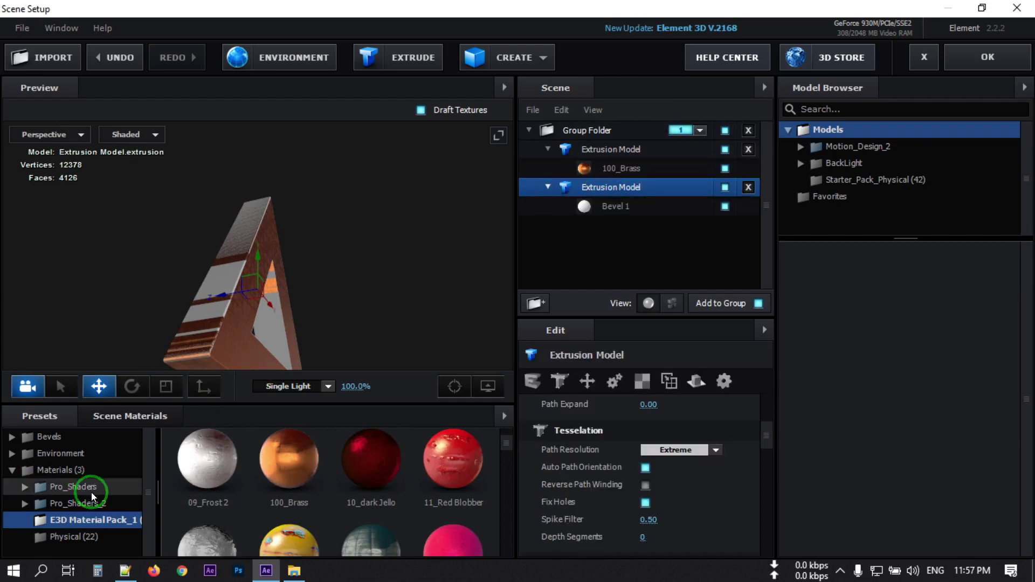
scroll(231, 508, down, 3)
scroll(214, 508, up, 1)
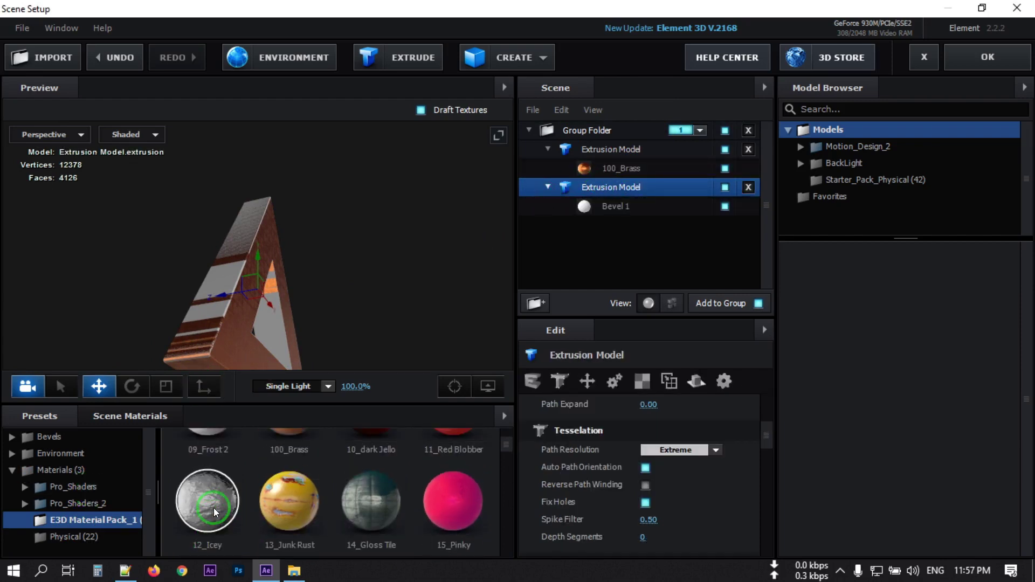
drag(202, 454, 638, 206)
mouse_move(324, 308)
mouse_down()
mouse_move(309, 310)
mouse_move(335, 308)
mouse_up()
Increase the Expand Edges value of the 09_Frost 2 bevel to about 1.29.
scroll(601, 465, up, 5)
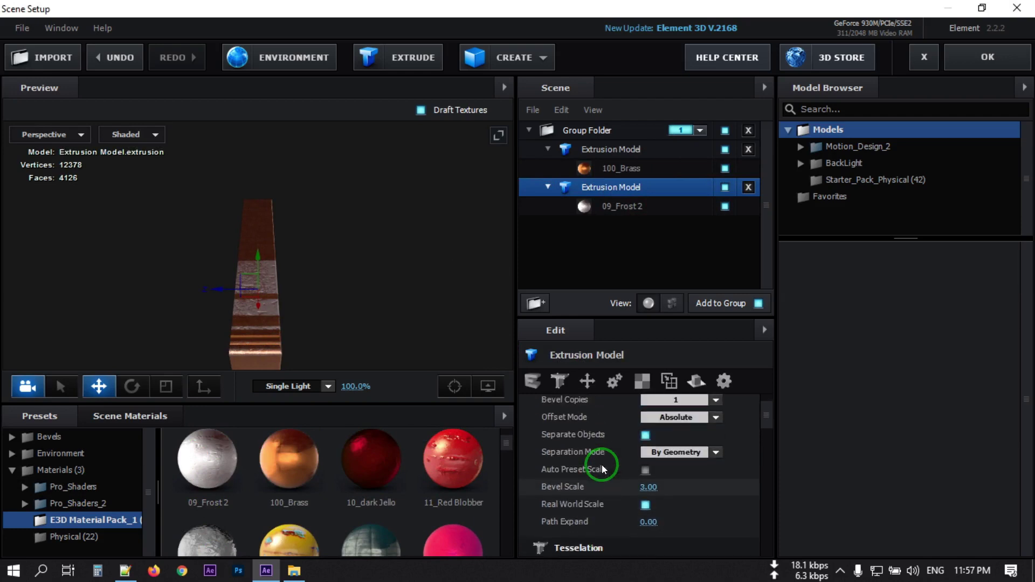
click(611, 210)
drag(649, 441, 728, 424)
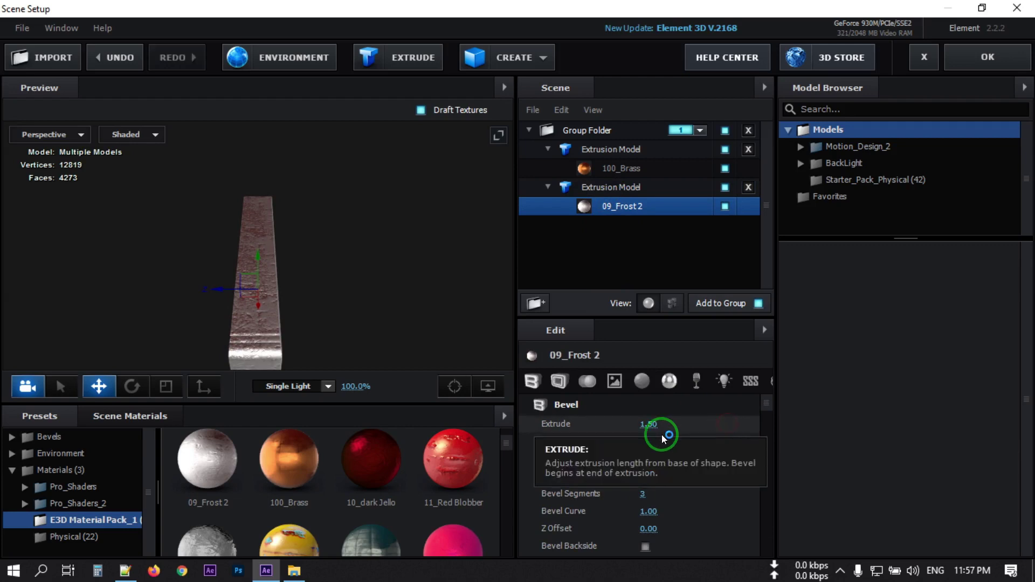
drag(637, 464, 536, 455)
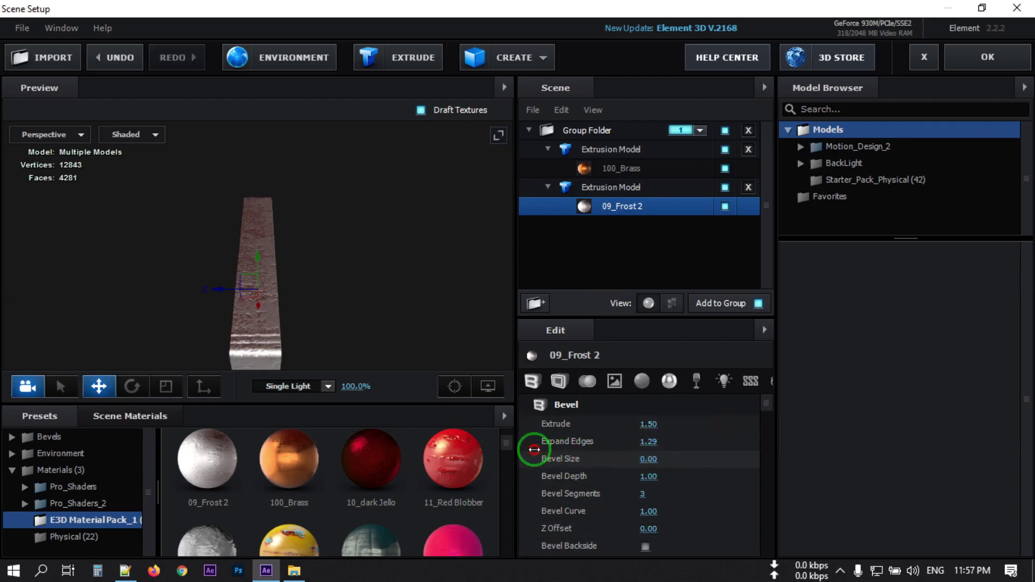
key(ctrl+z)
scroll(647, 477, down, 5)
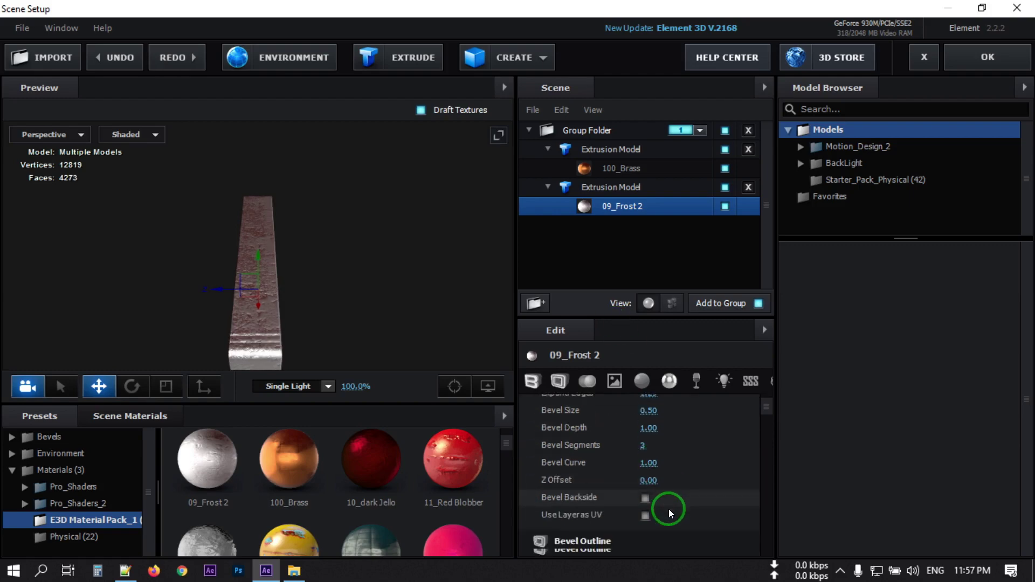
Shift the 09_Frost 2 extrusion along Z toward one edge of the brass logo and set its Extrude to 0.3.
scroll(668, 492, up, 5)
drag(649, 424, 541, 421)
drag(220, 303, 199, 299)
click(648, 424)
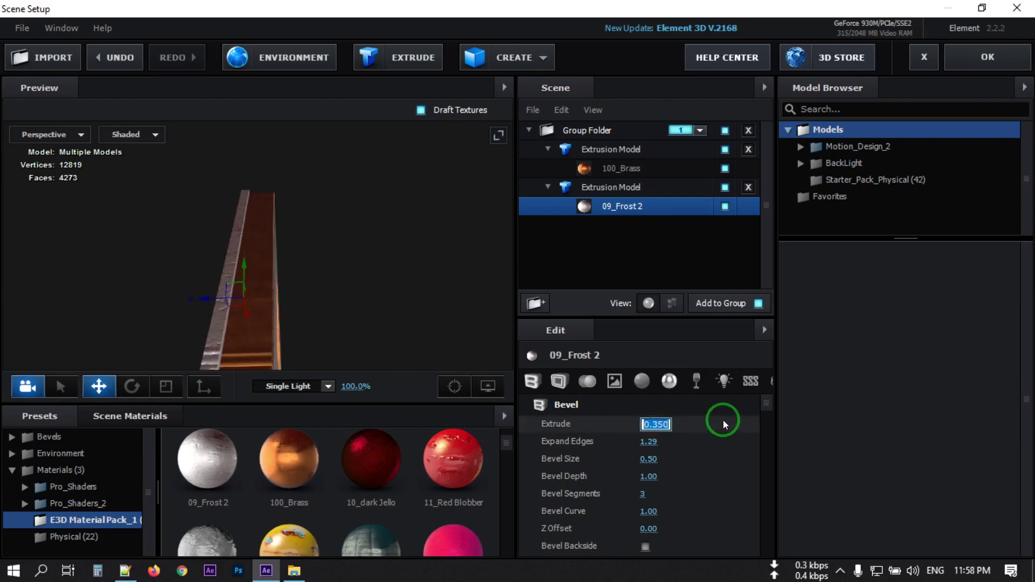
text(.3)
key(Return)
Fine-tune the 09_Frost 2 extrusion's position along Z so it sits at one edge of the brass logo.
drag(199, 325, 250, 340)
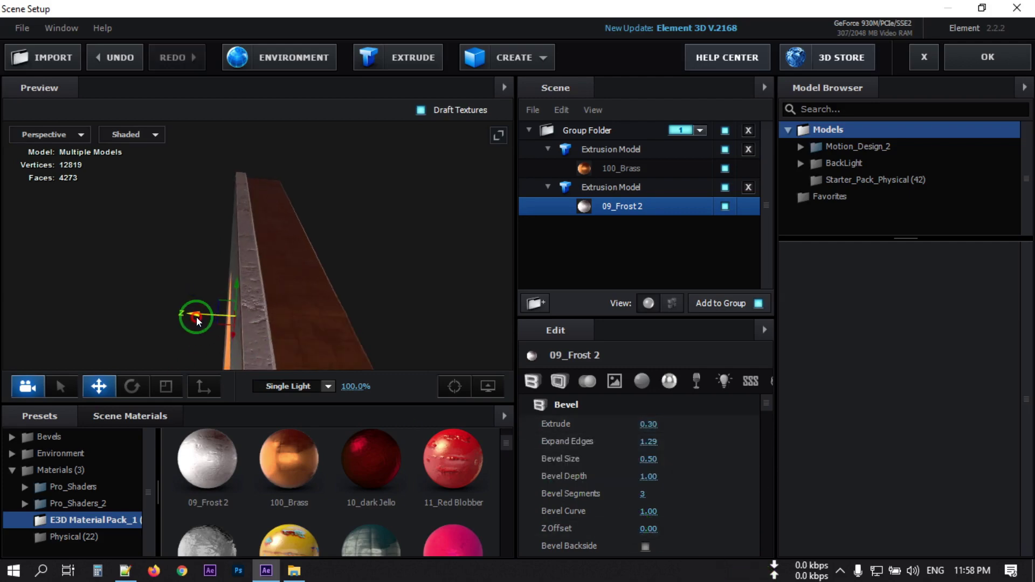
drag(196, 317, 233, 311)
drag(387, 300, 336, 287)
Rename the extrusion model carrying the 100_Brass material as gold.
click(601, 186)
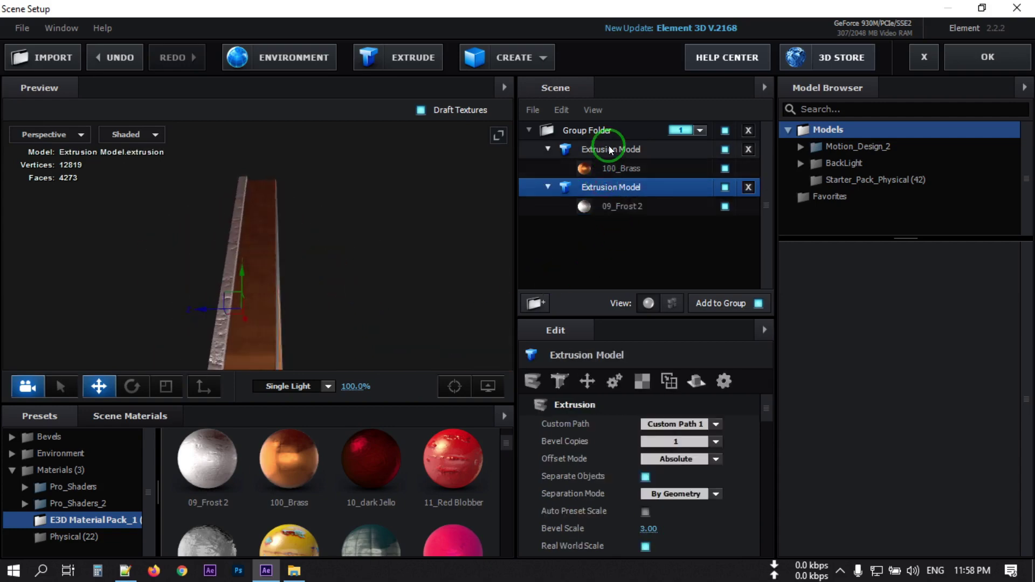
right_click(608, 146)
click(652, 249)
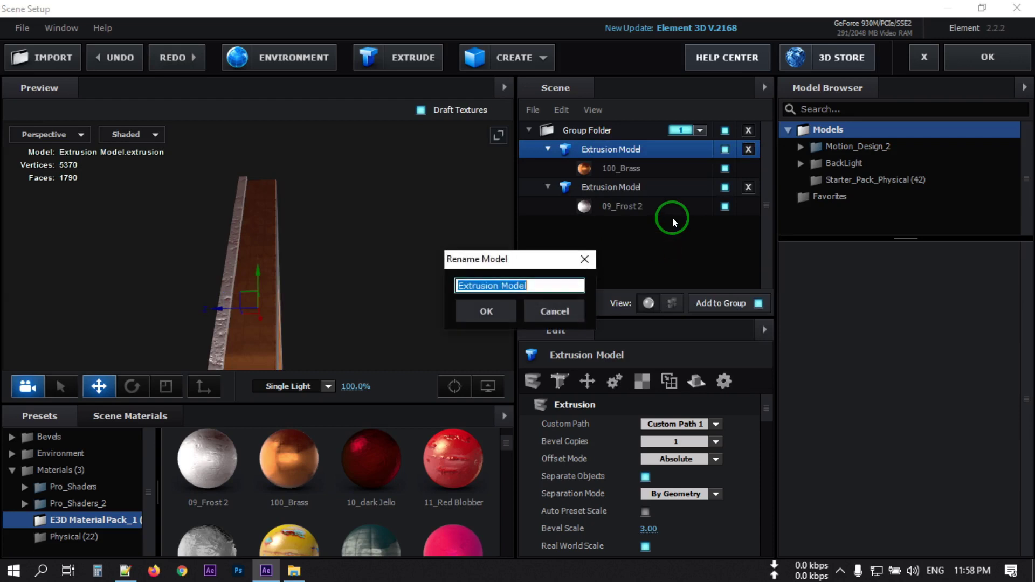
text(g)
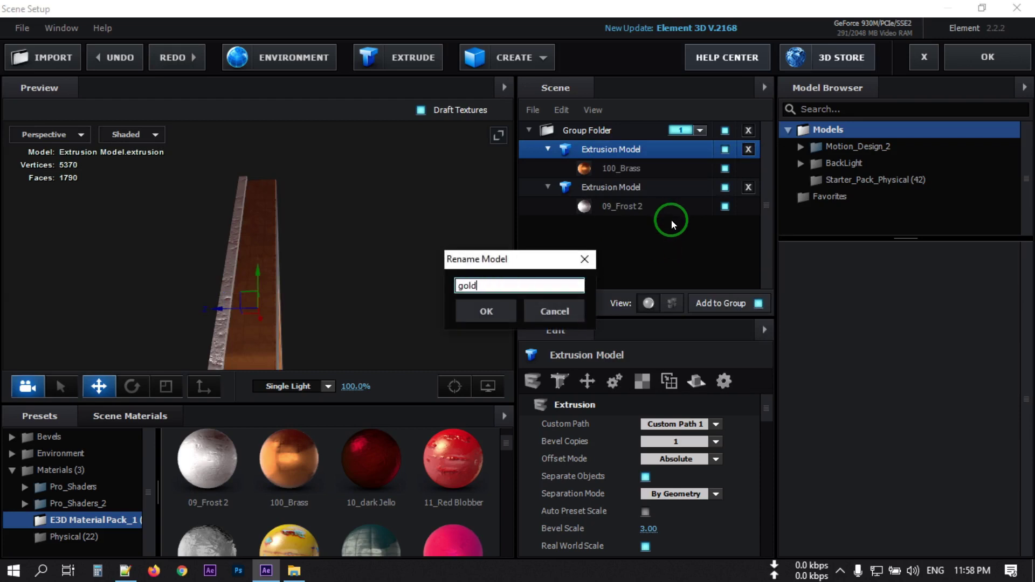
text(old)
key(Return)
Duplicate the 09_Frost 2 extrusion model and move the copy along Z to the opposite edge of the brass logo.
click(606, 189)
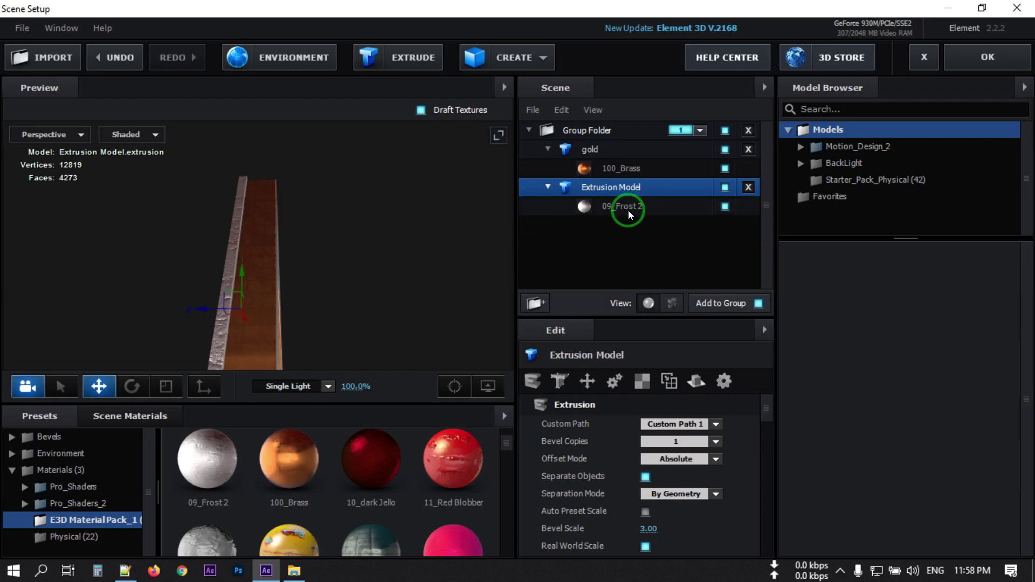
right_click(621, 190)
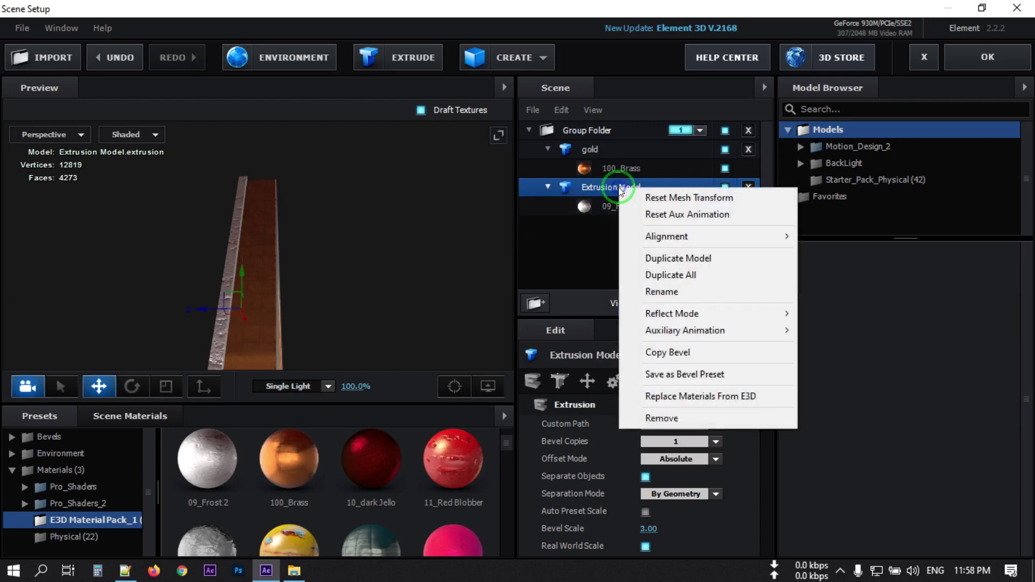
click(680, 258)
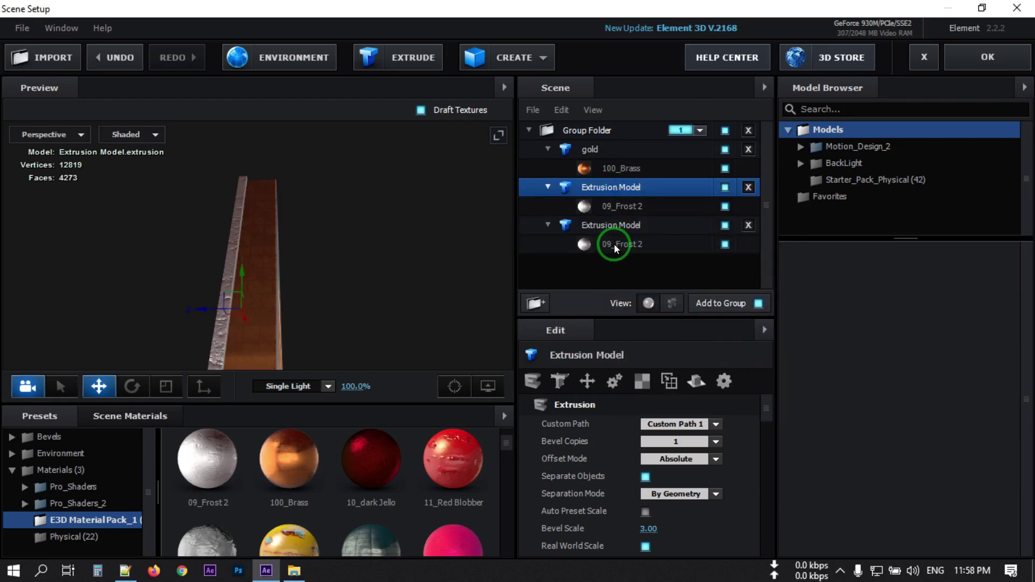
click(603, 226)
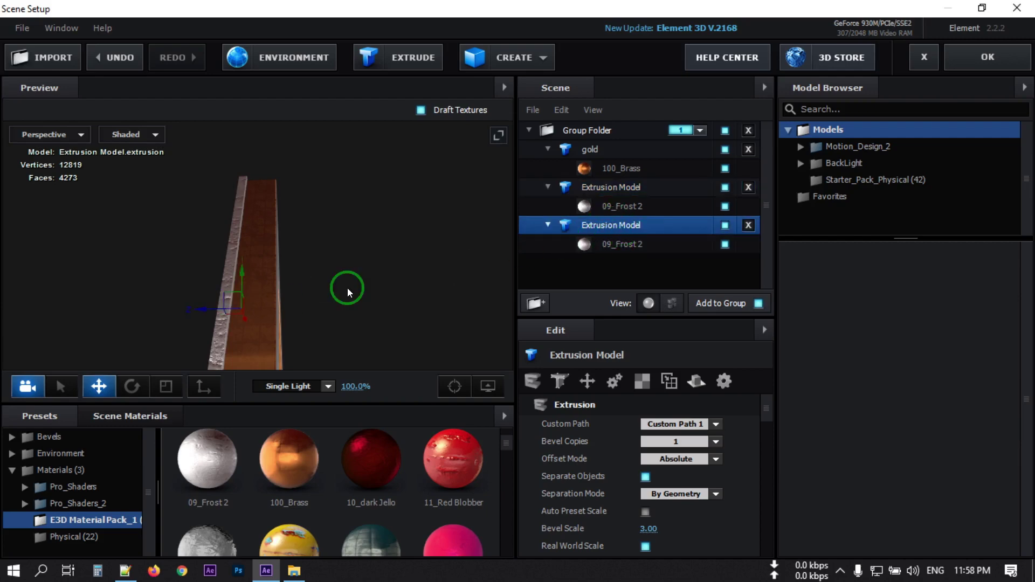
drag(205, 306, 329, 328)
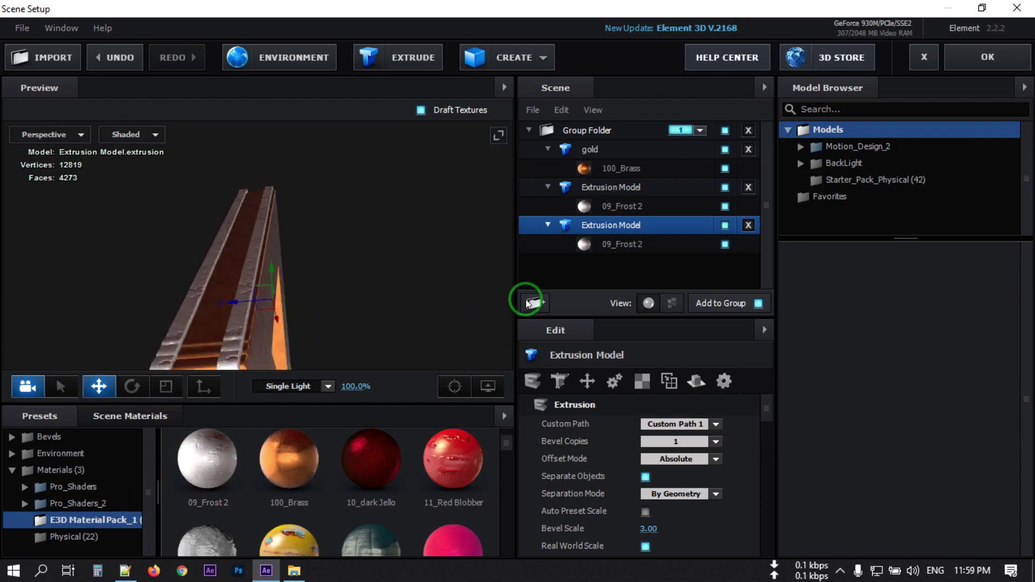
Duplicate the third extrusion model and move one of the two copies along Z to the middle of the logo's thickness.
right_click(606, 229)
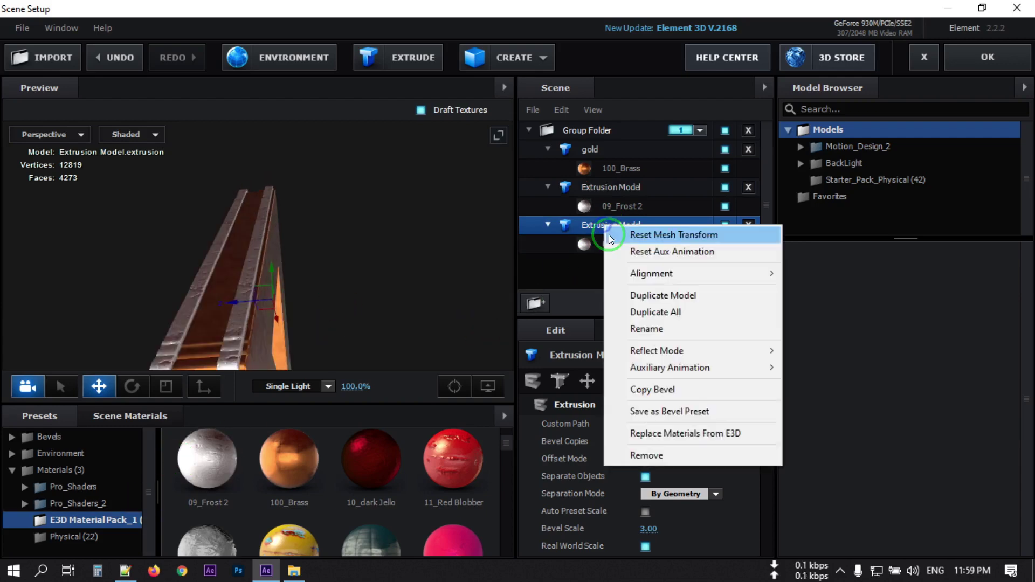
click(667, 297)
drag(248, 307, 214, 308)
Set the Extrude of the first 09_Frost 2 bevel to 0.10.
click(614, 206)
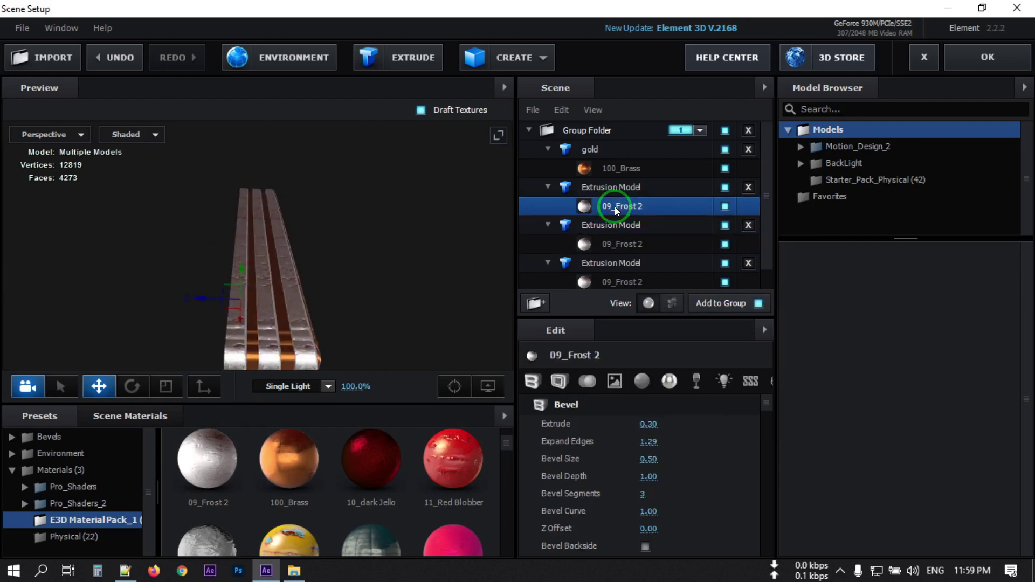
click(649, 424)
text(.10)
key(Return)
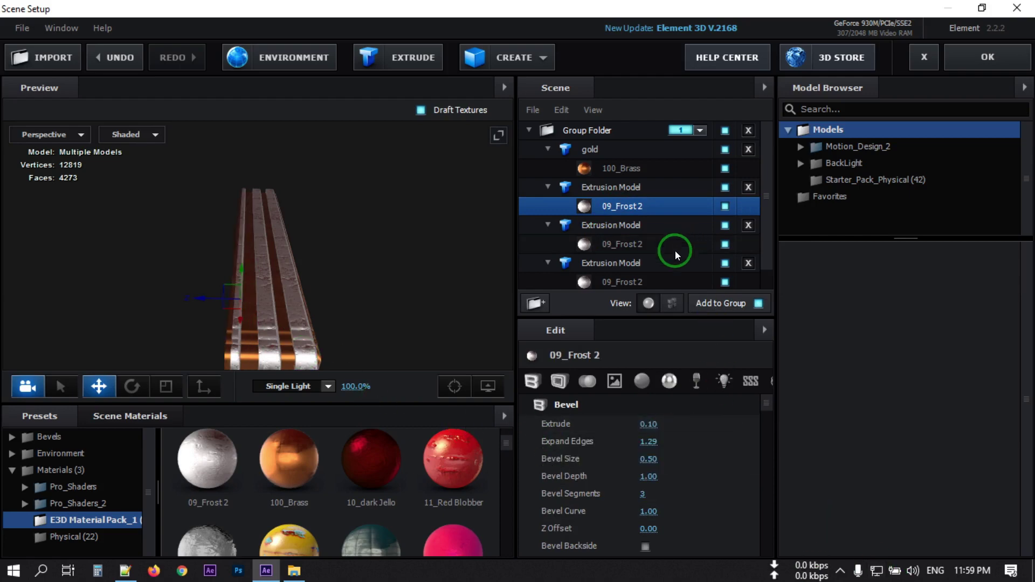
Set the Extrude of the last extrusion model's 09_Frost 2 bevel to 0.15.
click(651, 424)
text(.15)
key(Return)
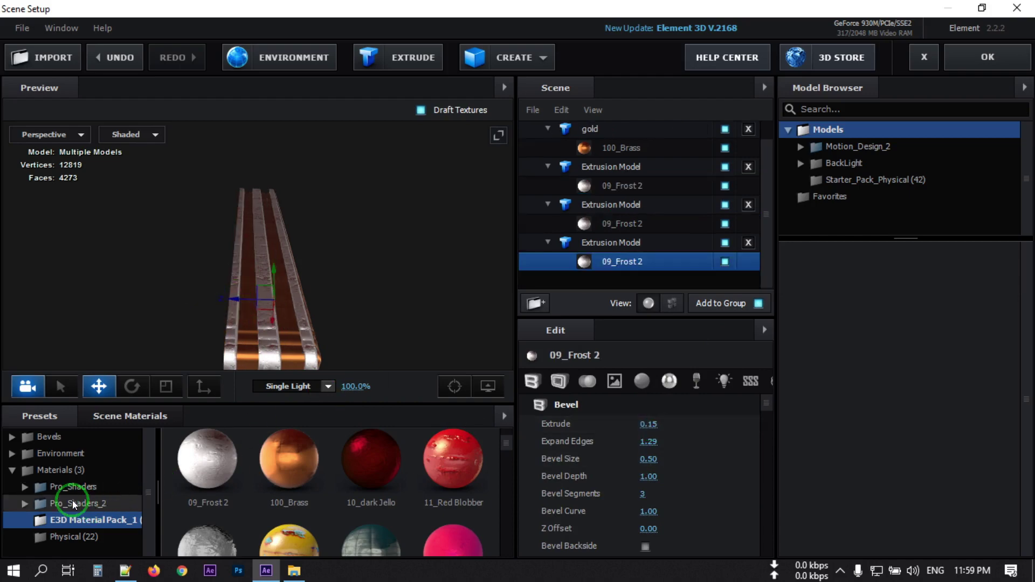
Apply the clean_metal_military_pannel preset from Pro_Shaders_2 Metal to the middle extrusion model.
click(43, 503)
double_click(81, 503)
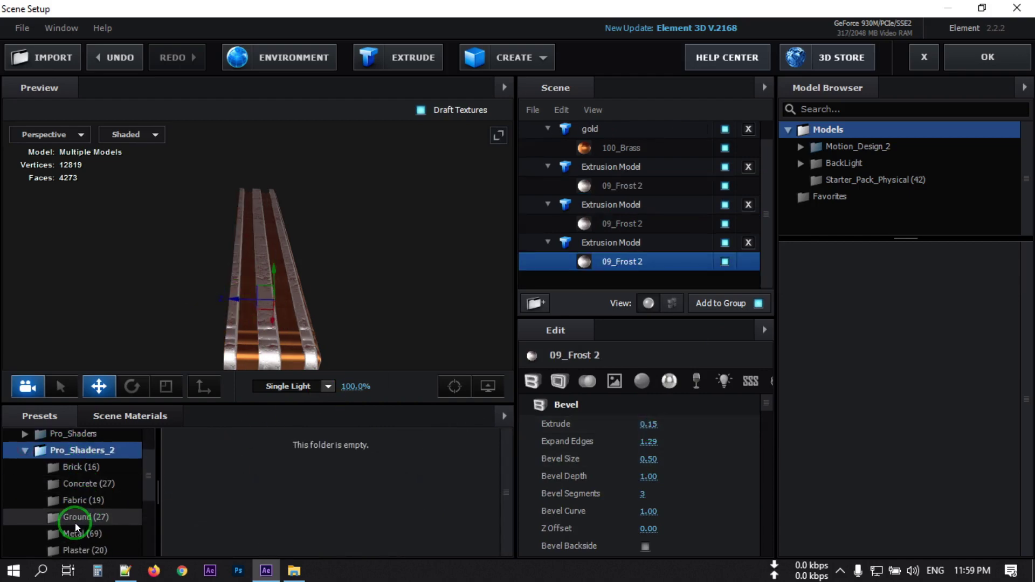
scroll(76, 501, down, 3)
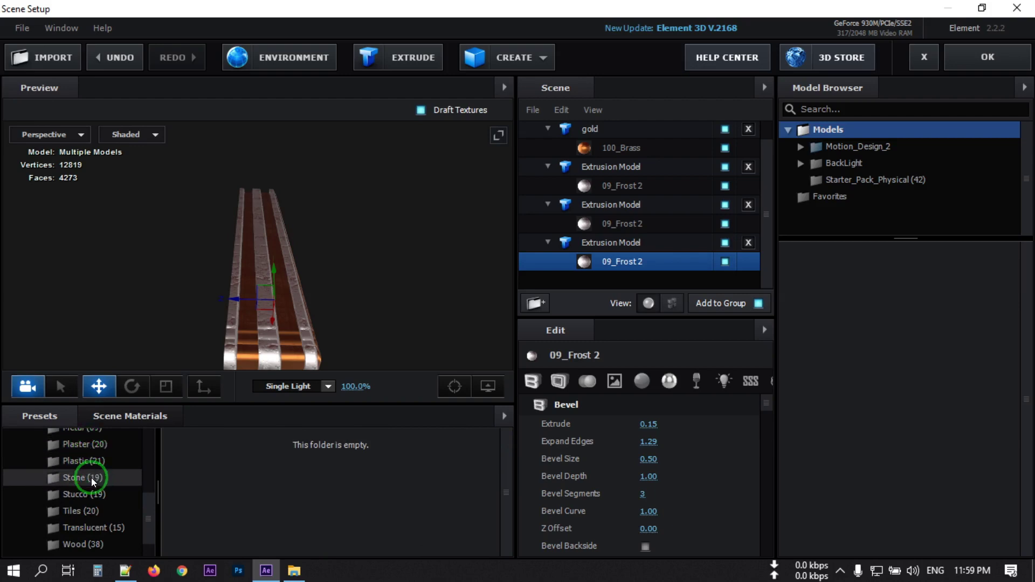
scroll(89, 489, up, 3)
click(79, 481)
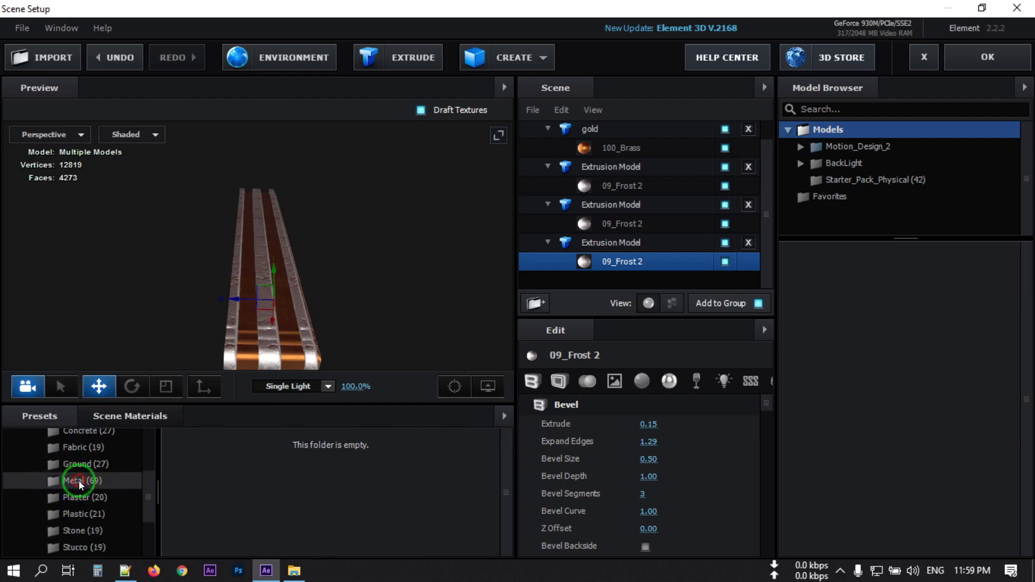
scroll(377, 466, down, 3)
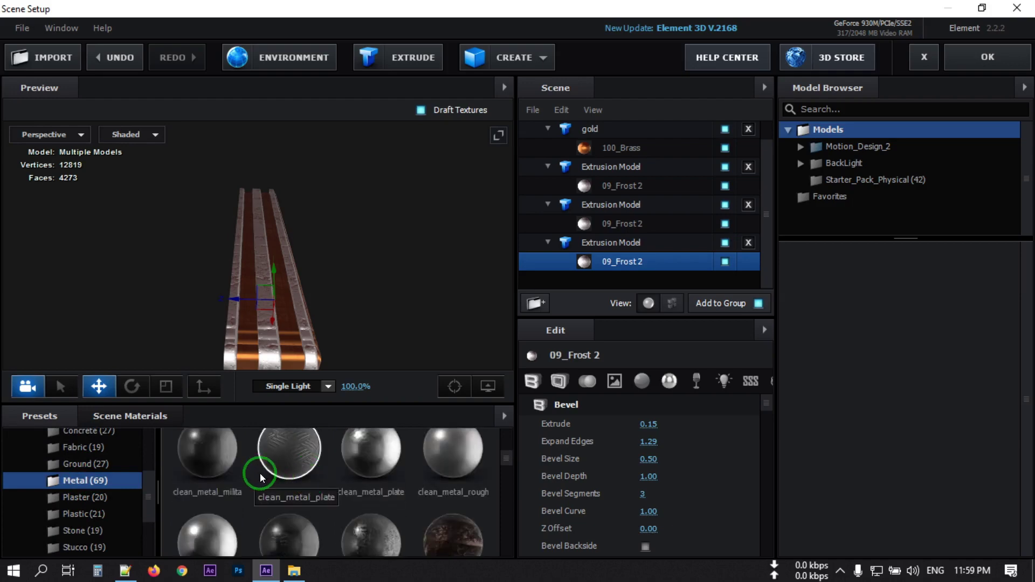
drag(215, 465, 610, 262)
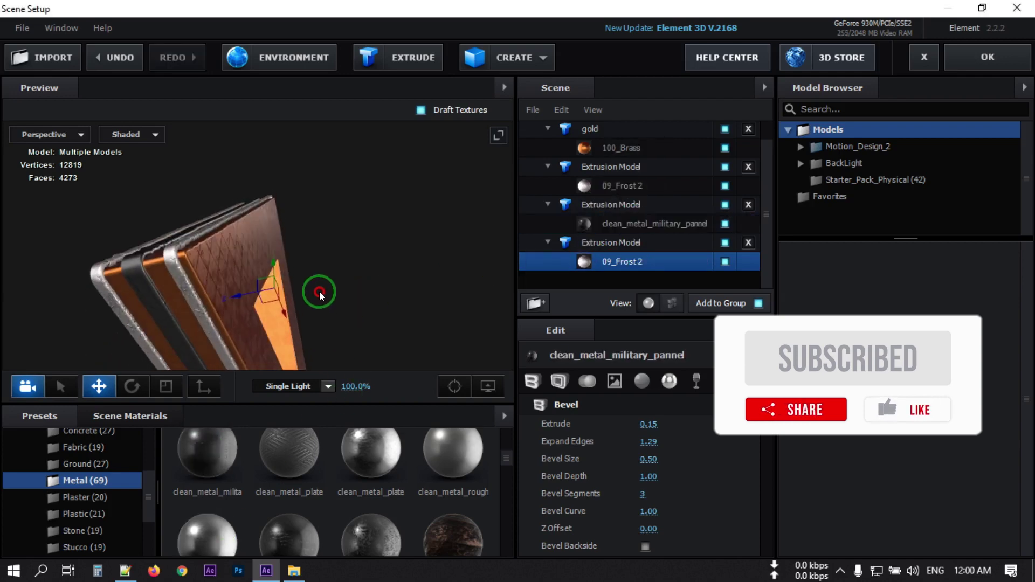
Move the last 09_Frost 2 extrusion model along Z toward the front face of the brass logo.
drag(319, 292, 375, 273)
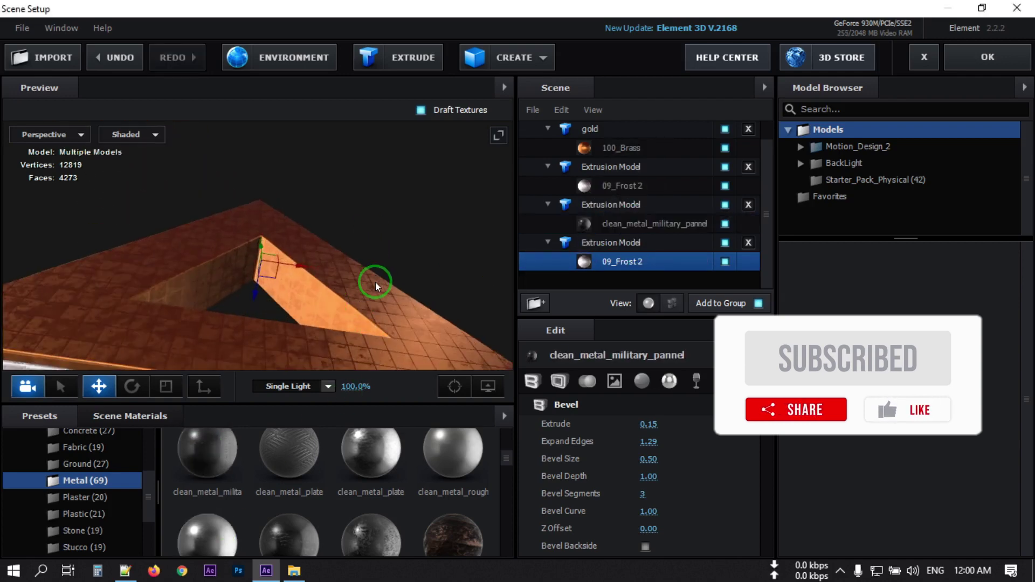
click(612, 185)
click(252, 277)
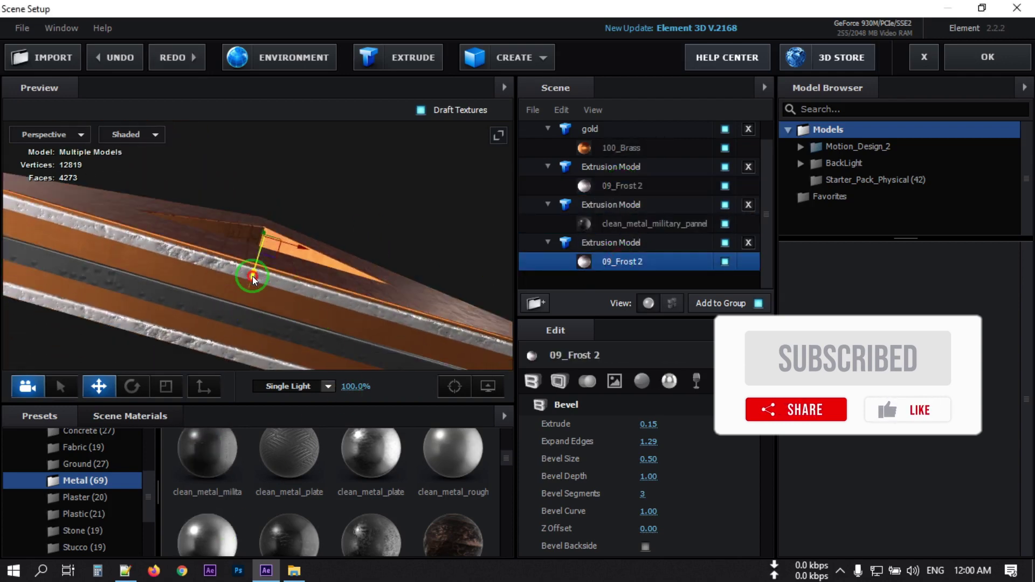
drag(251, 274, 229, 202)
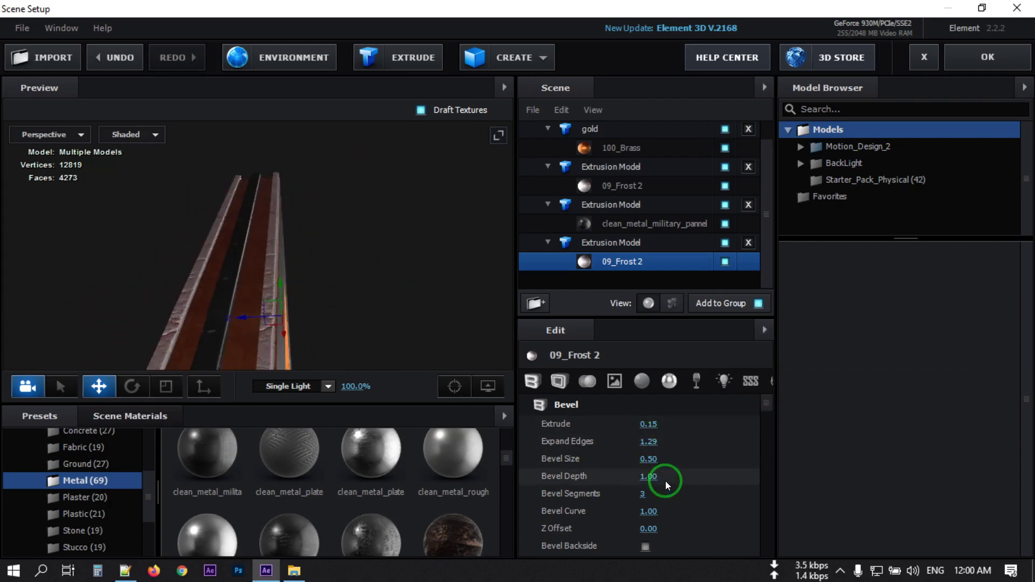
Increase the Inside Bevel of the last extrusion model's bevel outline and select the clean_metal_military_pannel bevel.
click(559, 381)
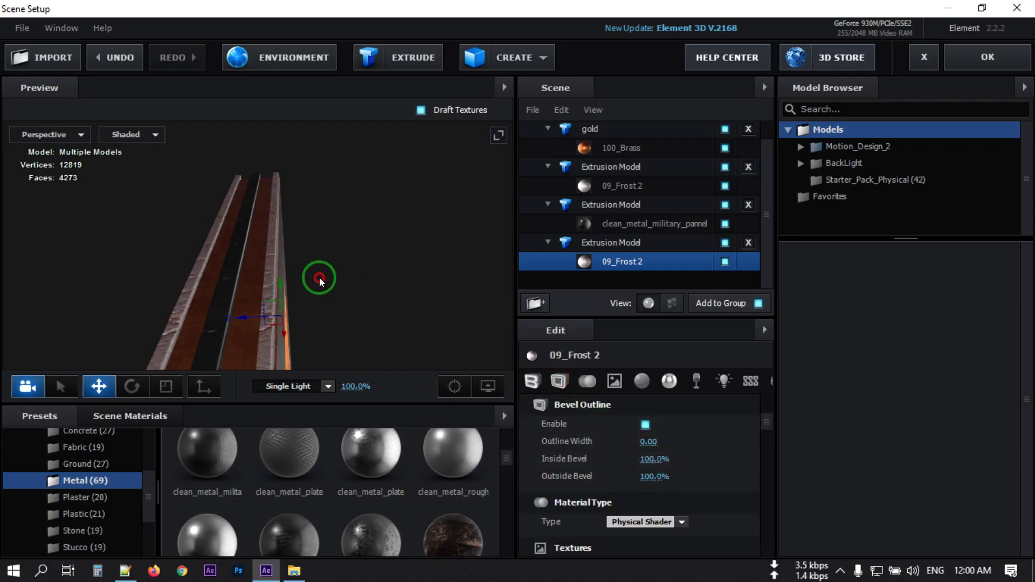
drag(319, 277, 253, 267)
drag(647, 459, 901, 443)
drag(377, 297, 359, 267)
click(625, 223)
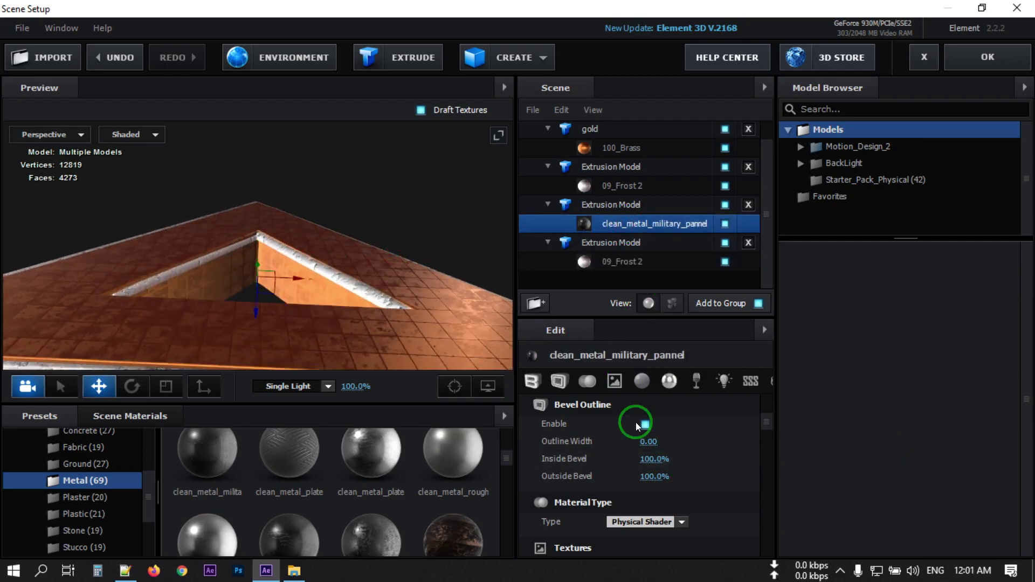
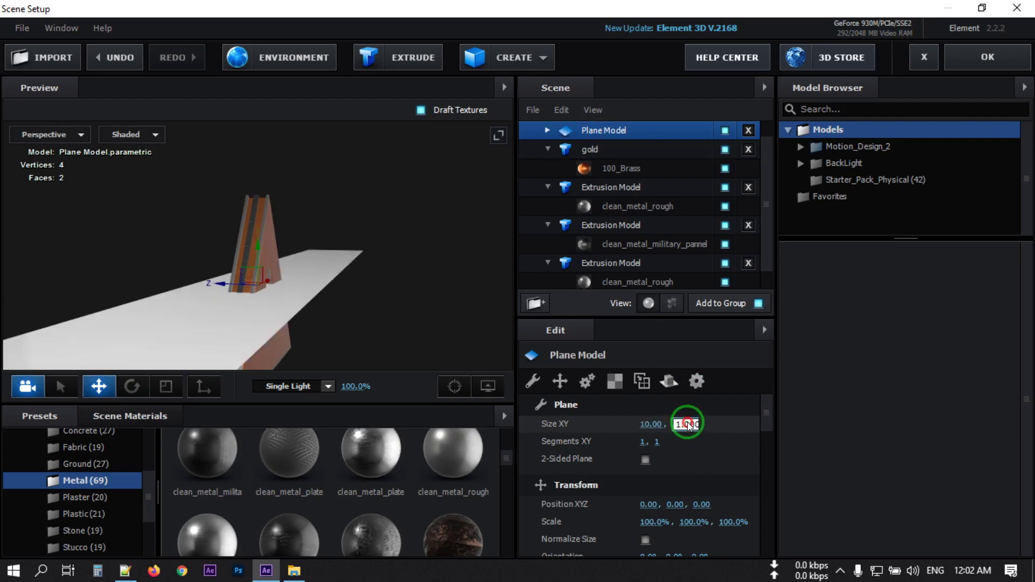
Set the plane model's Y size to 10 and rotate the plane about its X axis to 270 degrees.
text(1)
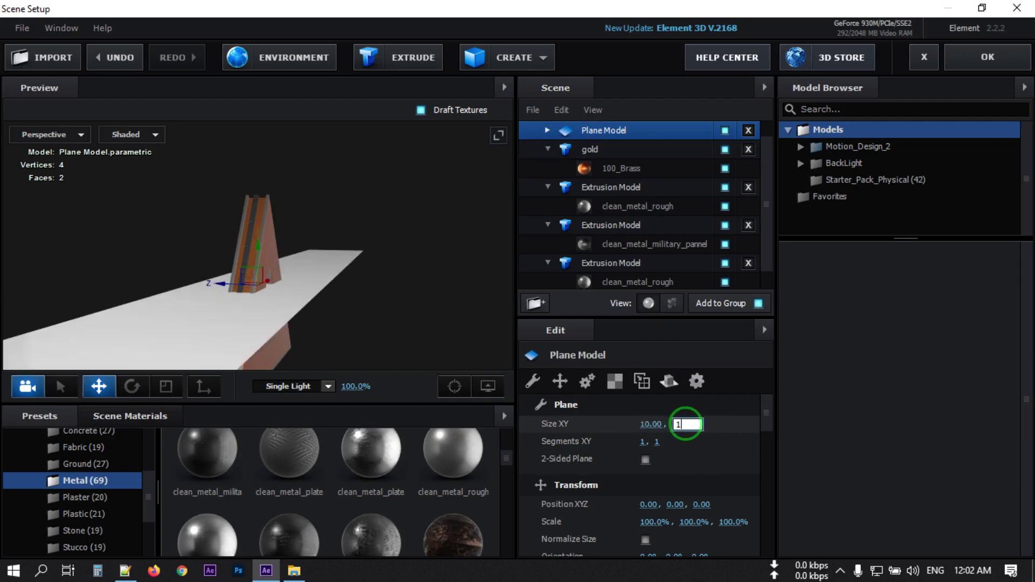
text(0)
key(Return)
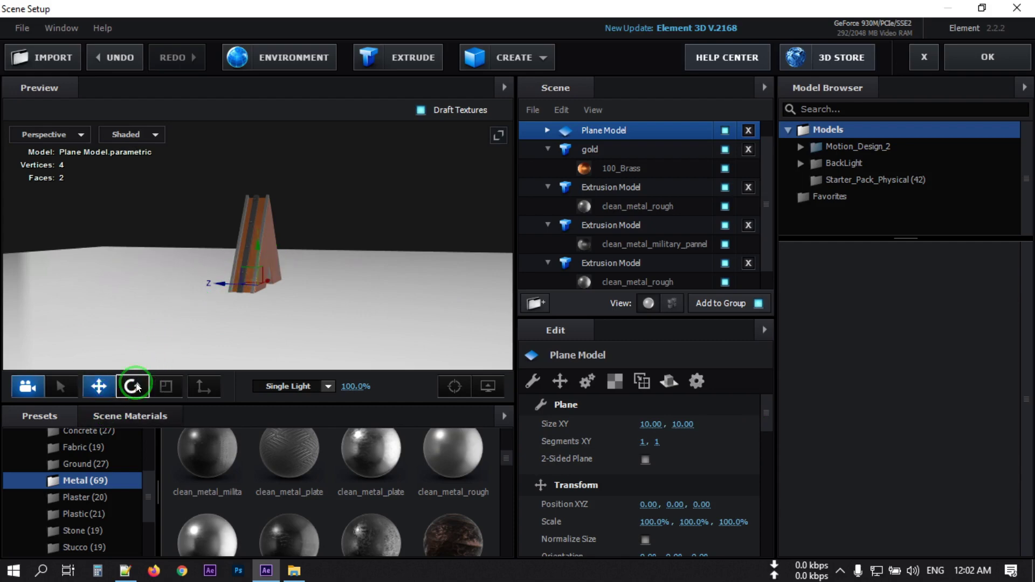
click(134, 385)
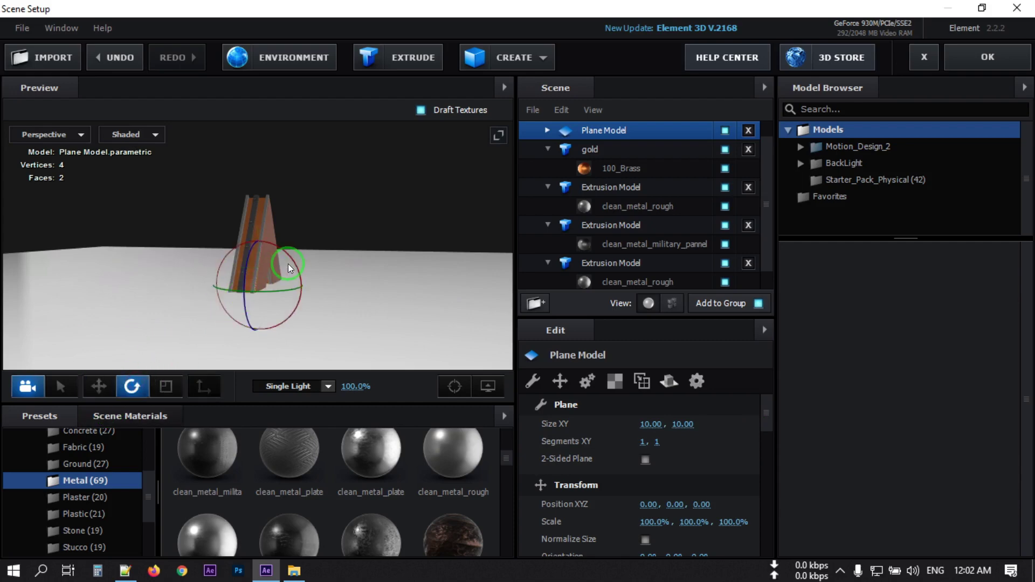
drag(291, 266, 351, 181)
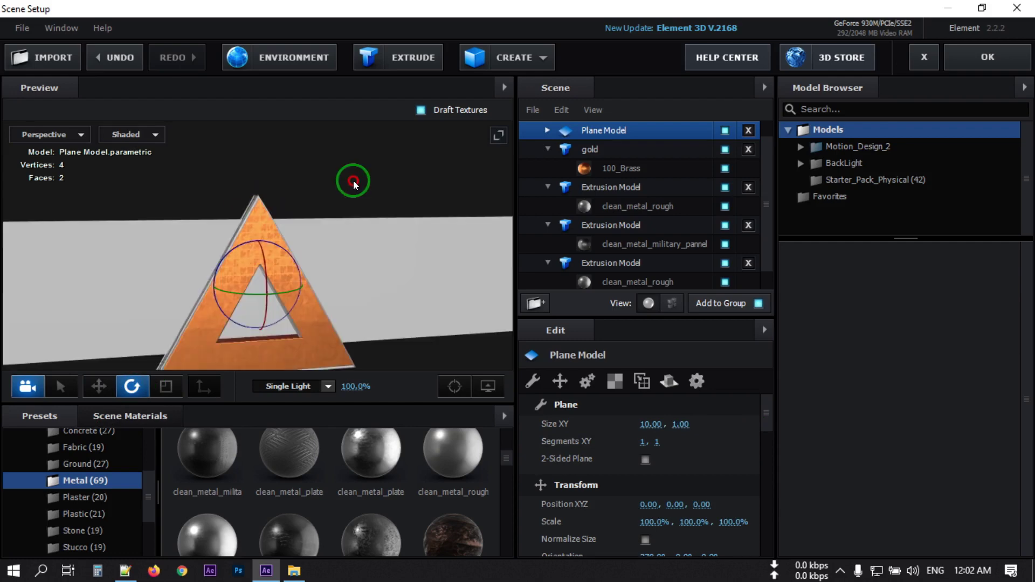
Set the plane model's Y size to 10 and move the plane along Z to about 0.09, behind the logo.
click(684, 424)
text(1)
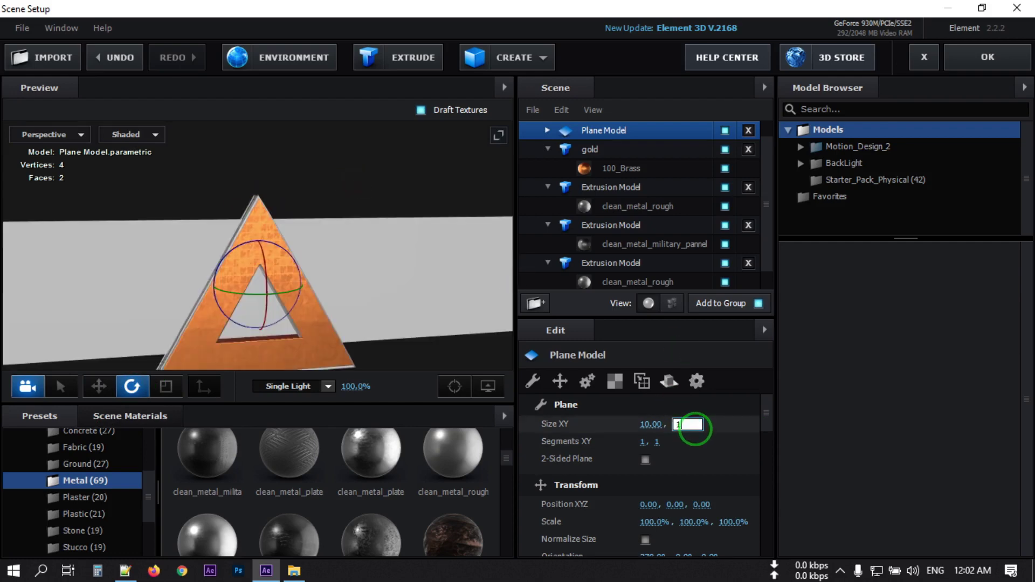
text(0)
key(Return)
drag(427, 267, 312, 345)
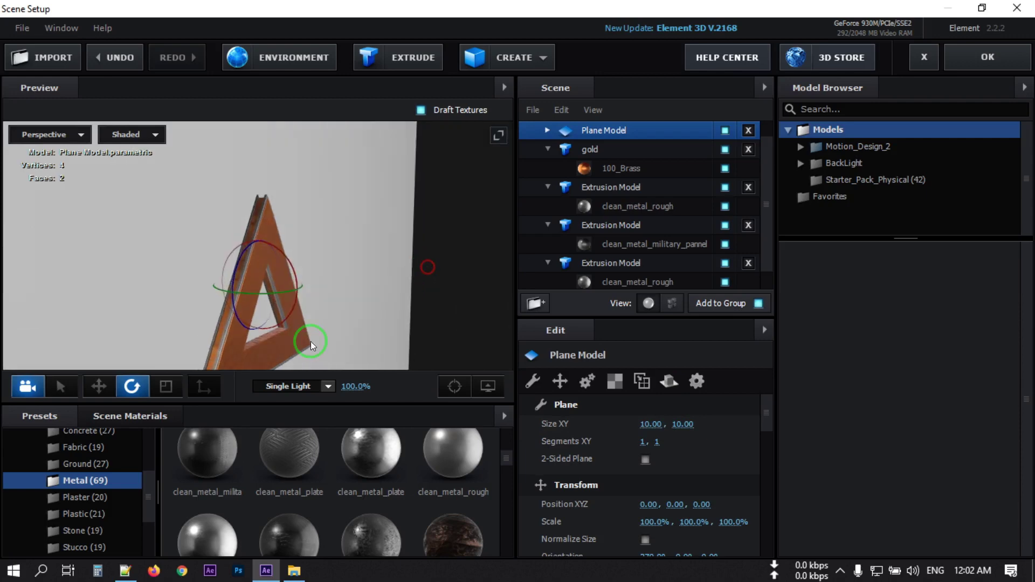
click(98, 386)
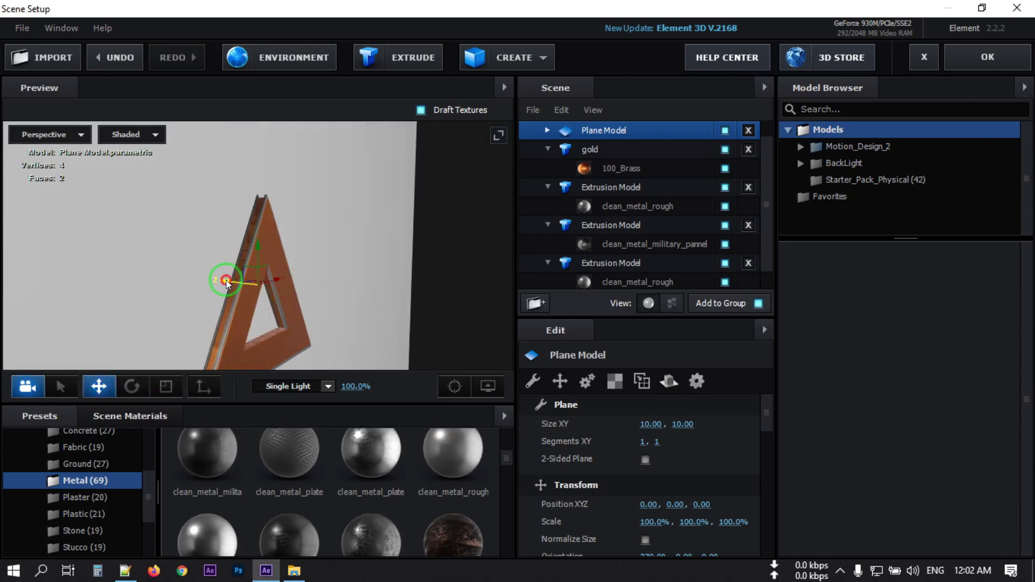
drag(226, 283, 250, 261)
Apply the metal_black preset from the Metal shaders to the plane model's default material.
click(561, 200)
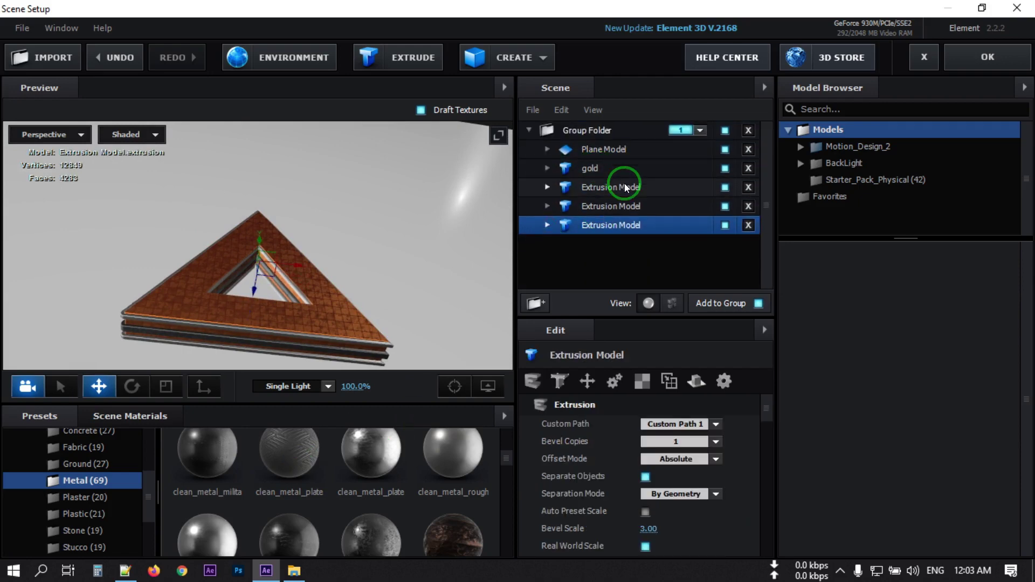
click(547, 149)
click(621, 168)
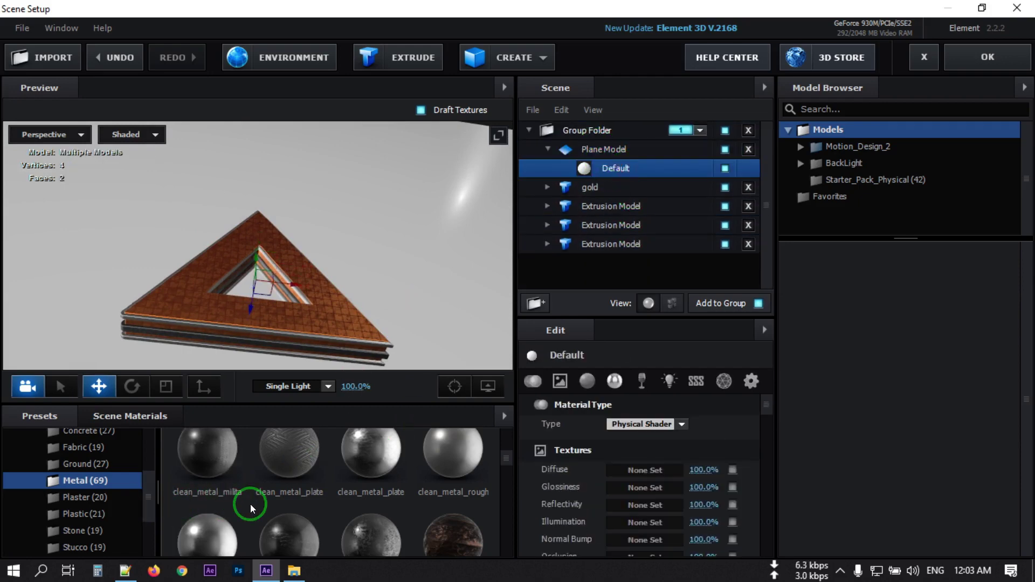
scroll(250, 509, down, 1)
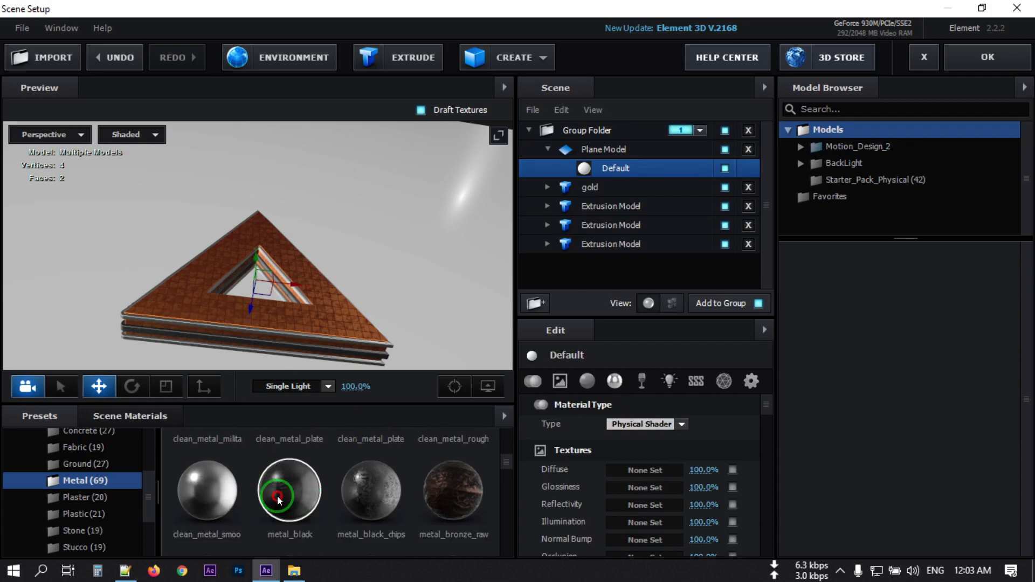
drag(278, 498, 615, 167)
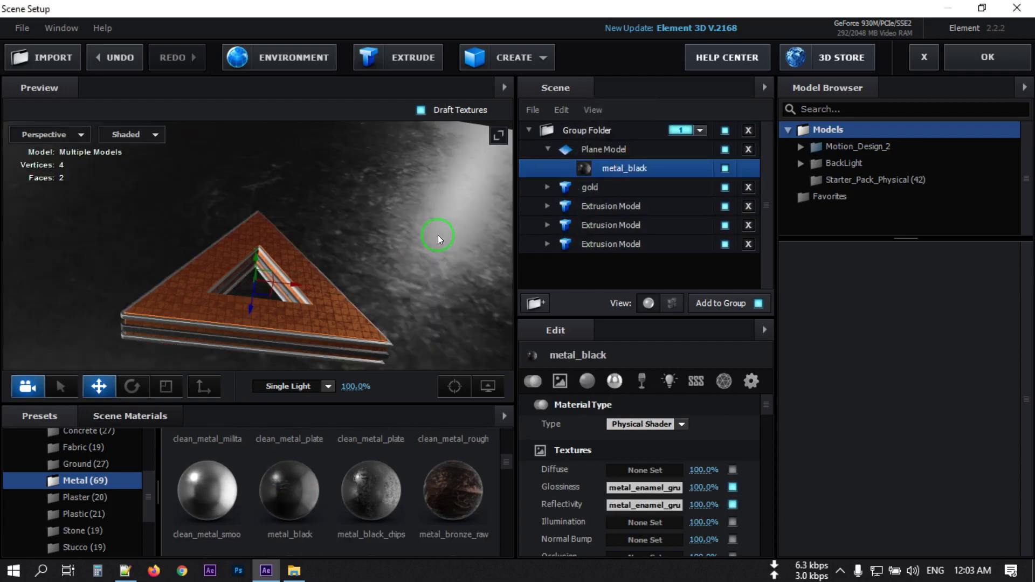
drag(391, 255, 397, 277)
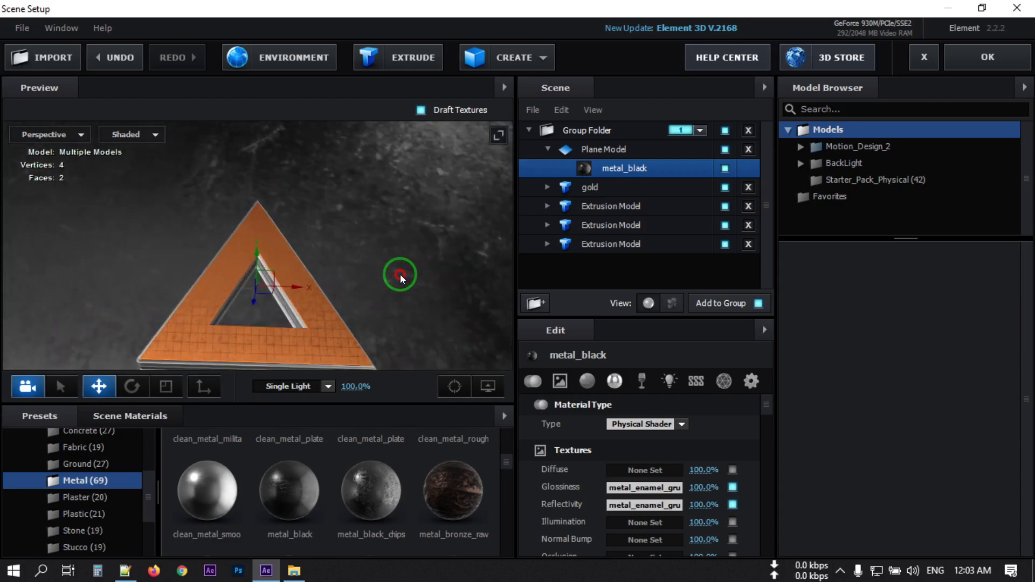
Set the plane model's Reflect Mode to Mirror Surface.
click(619, 149)
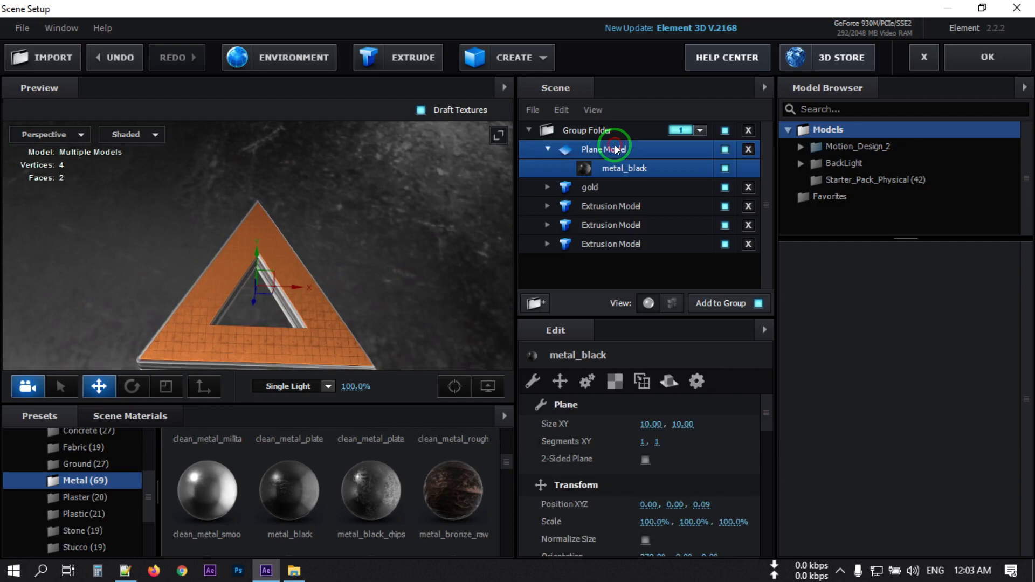
click(667, 382)
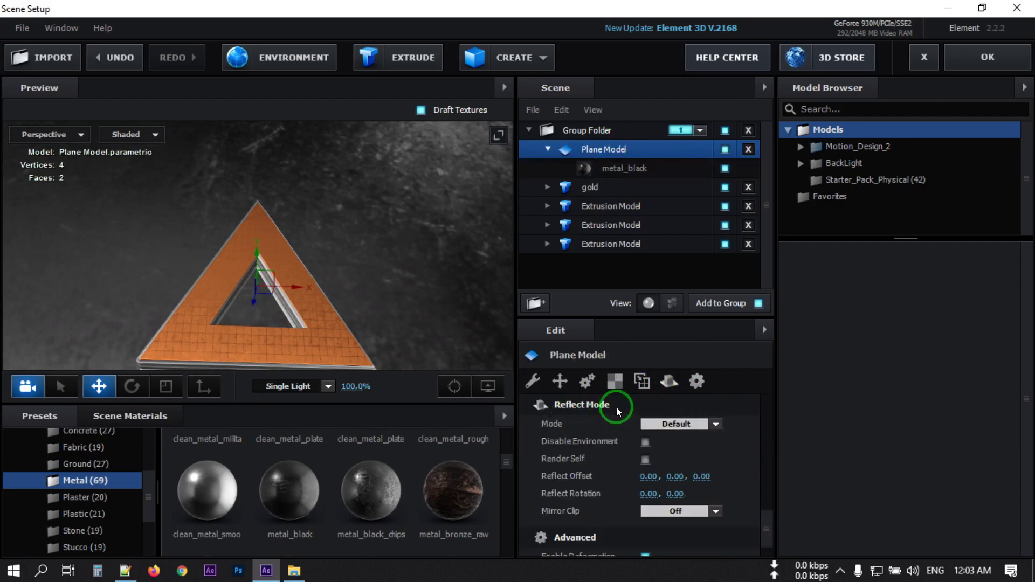
click(716, 426)
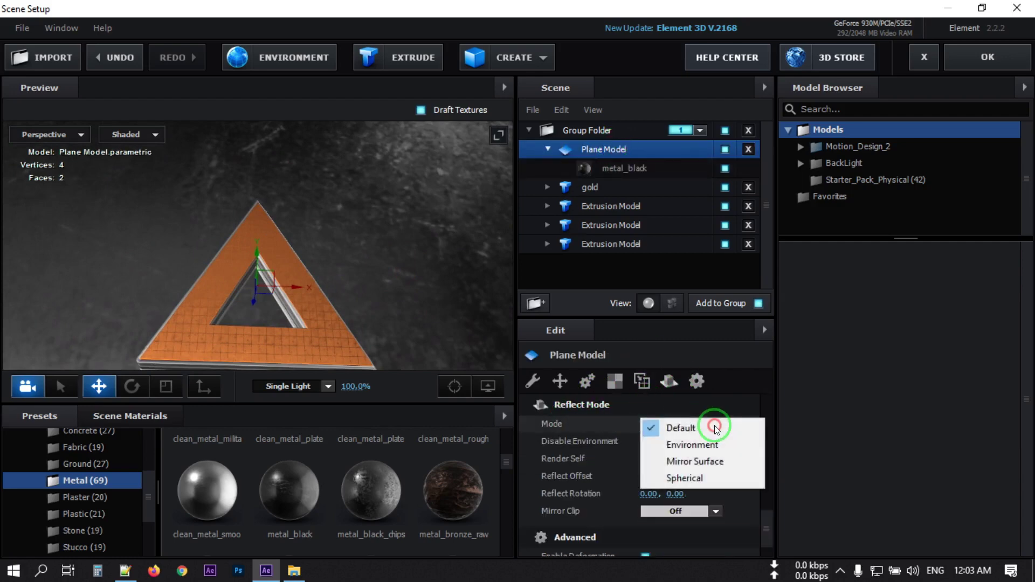
click(709, 462)
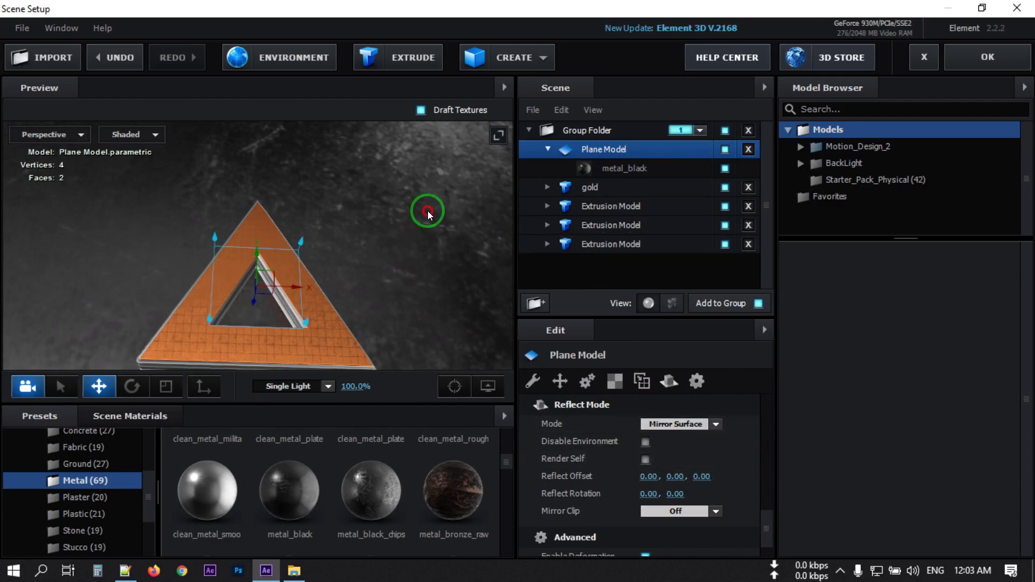
drag(427, 213, 428, 189)
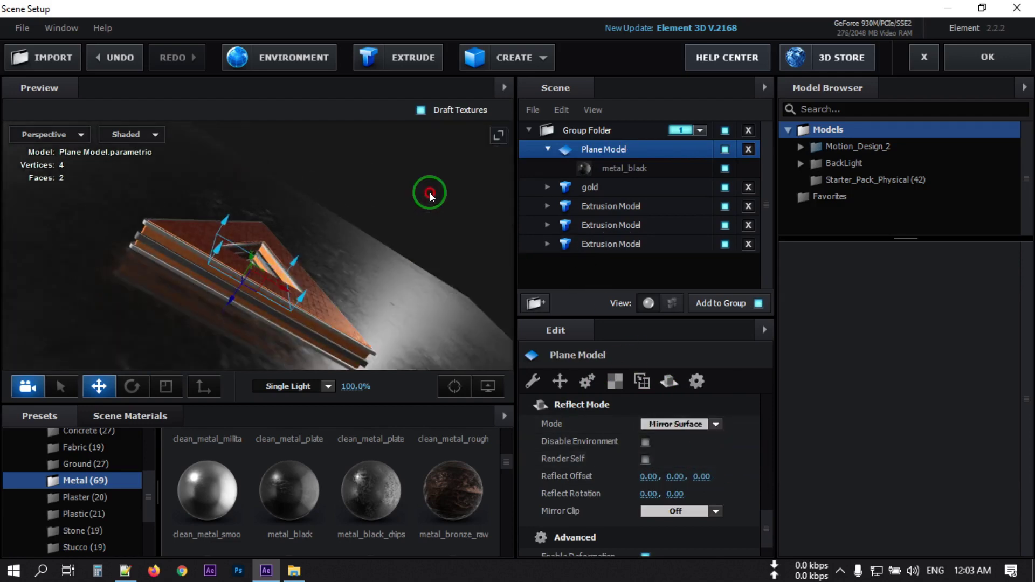
Set the gold model's Reflect Mode to Spherical and accept the scene setup.
click(559, 189)
click(716, 426)
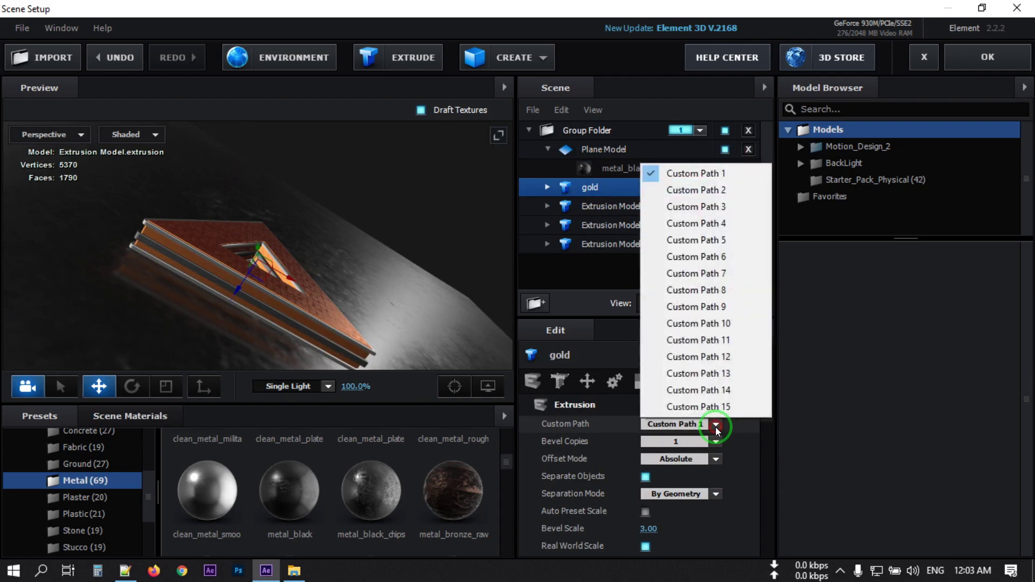
click(580, 405)
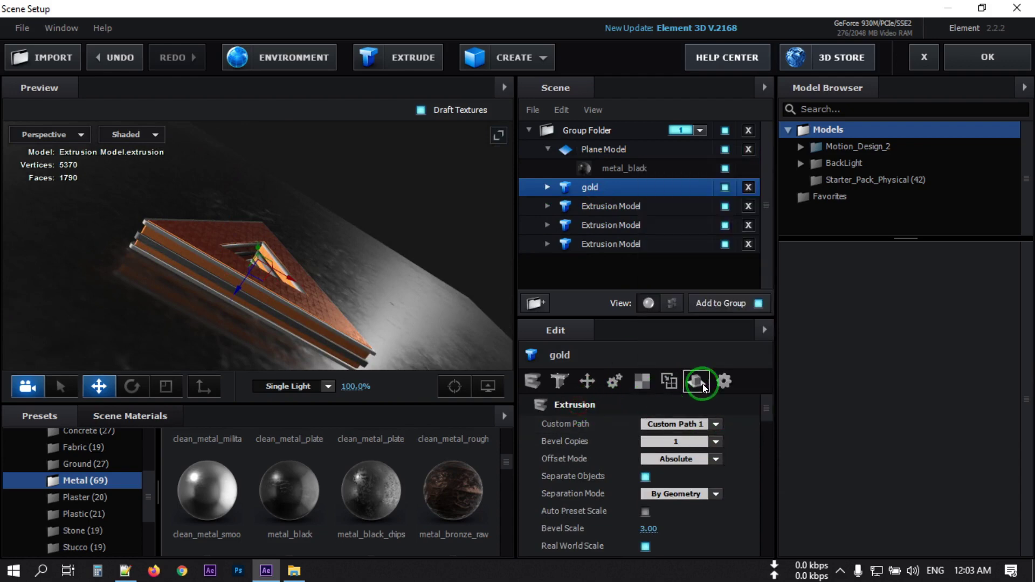
click(703, 384)
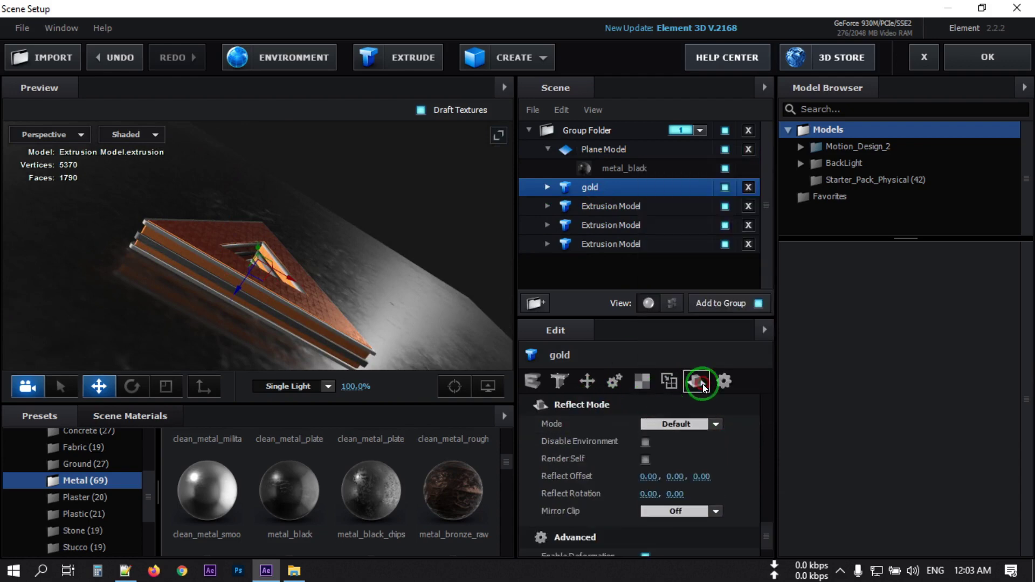
click(714, 424)
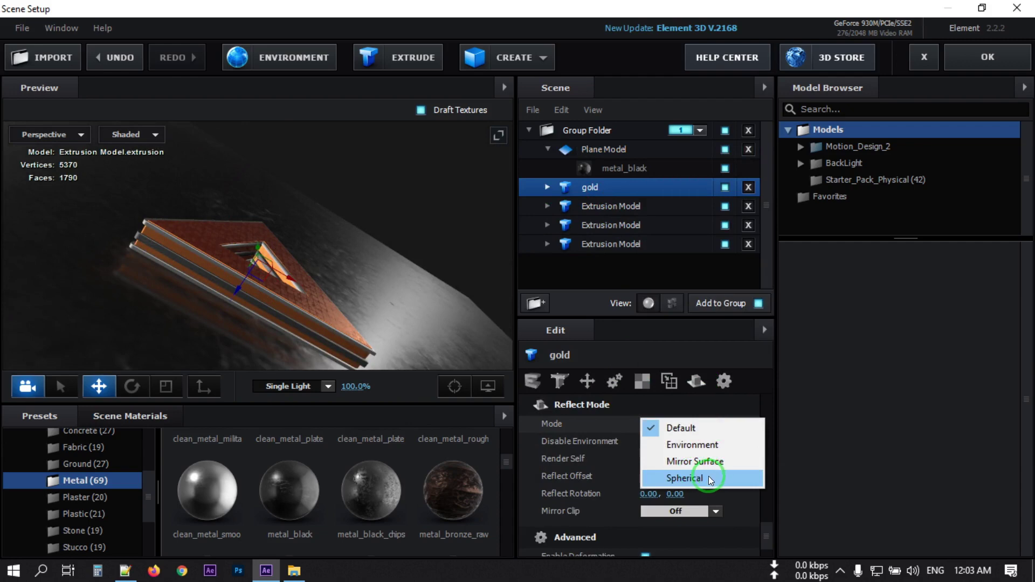
click(711, 478)
drag(425, 307, 431, 248)
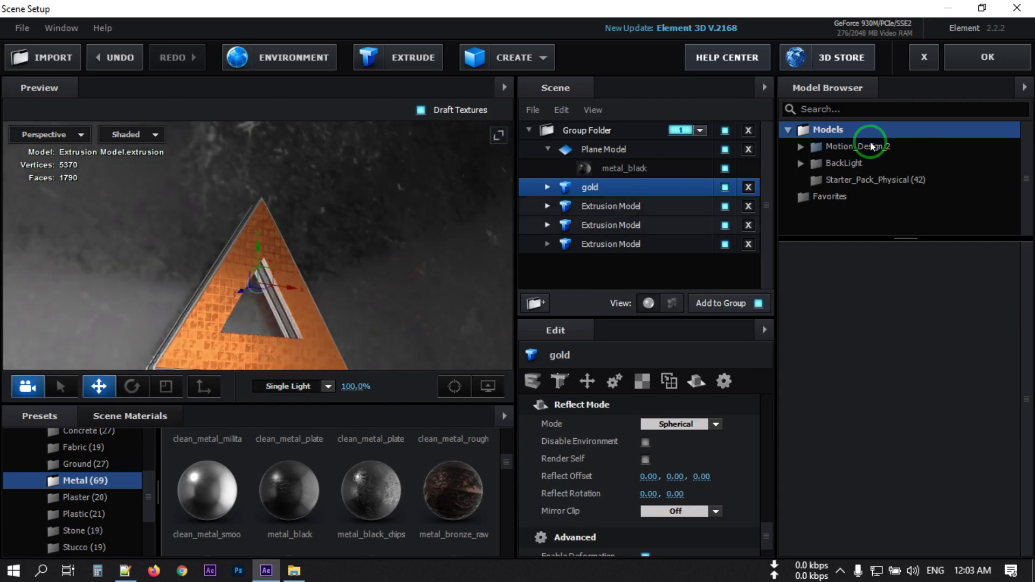
click(989, 57)
Add a two-node camera with the 35mm preset to the main composition.
right_click(127, 482)
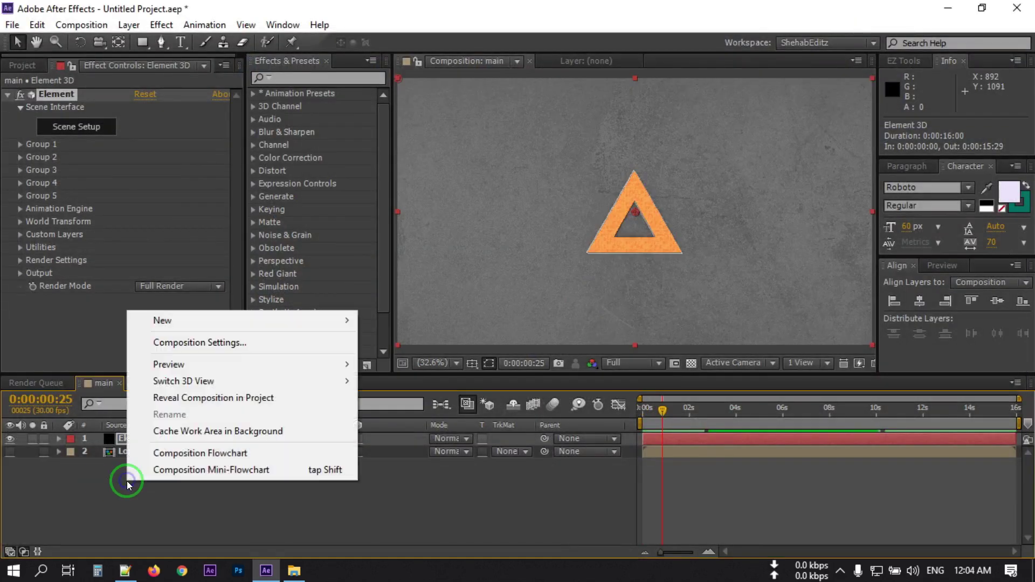
mouse_move(208, 321)
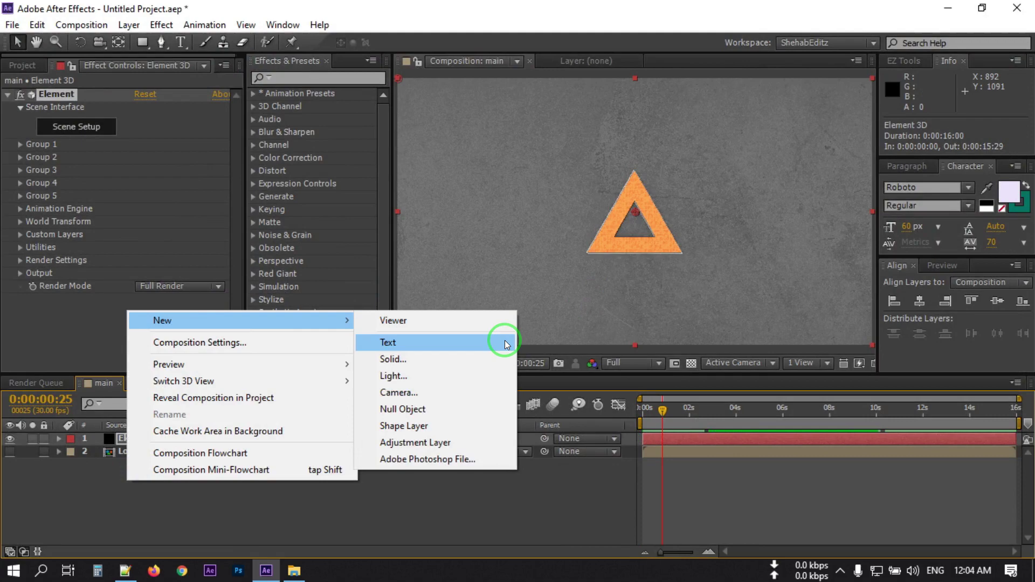
click(418, 397)
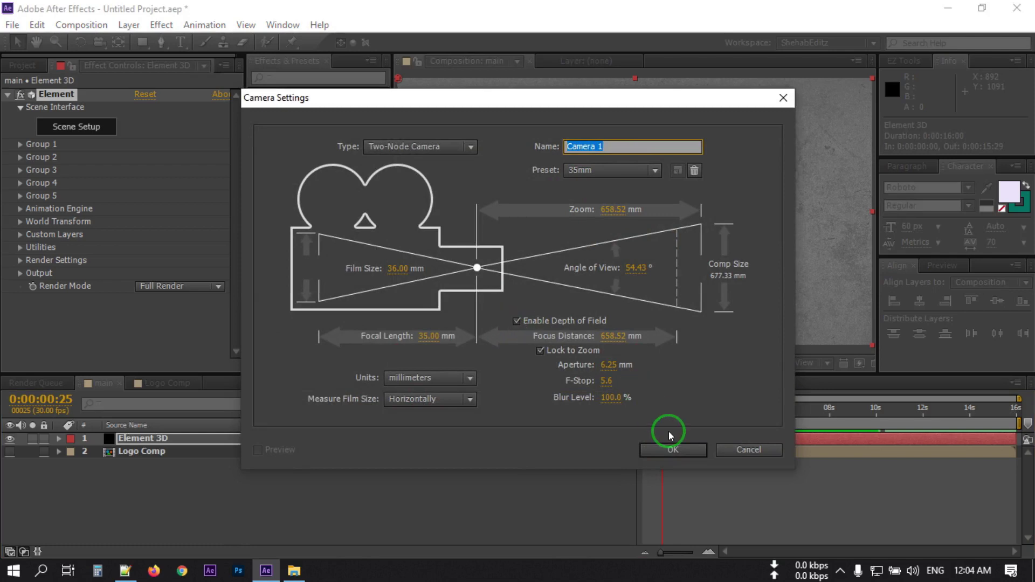
click(673, 450)
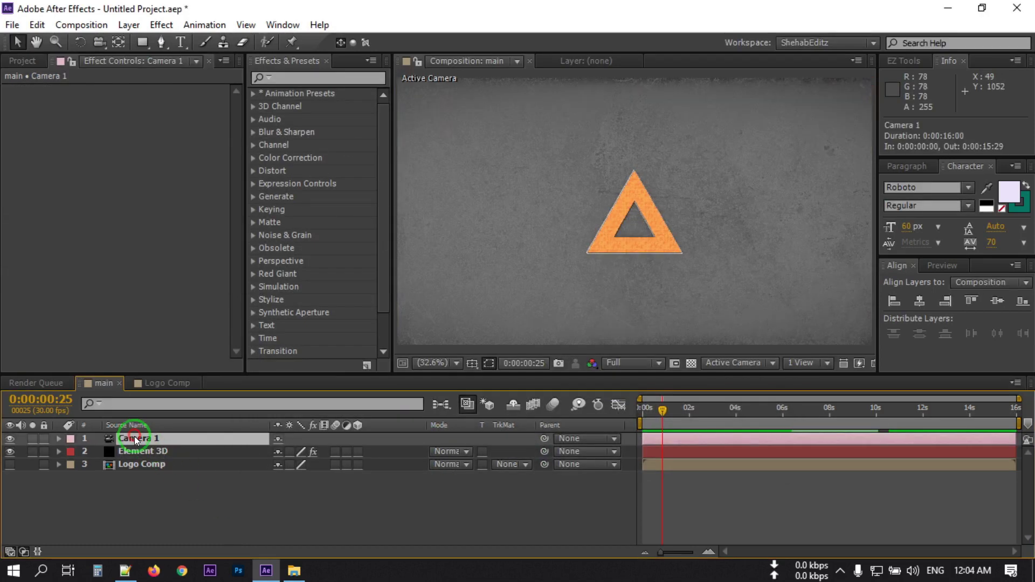
Duplicate Camera 1 twice and turn off the visibility of Camera 2 and Camera 3.
key(ctrl+d)
key(ctrl+d)
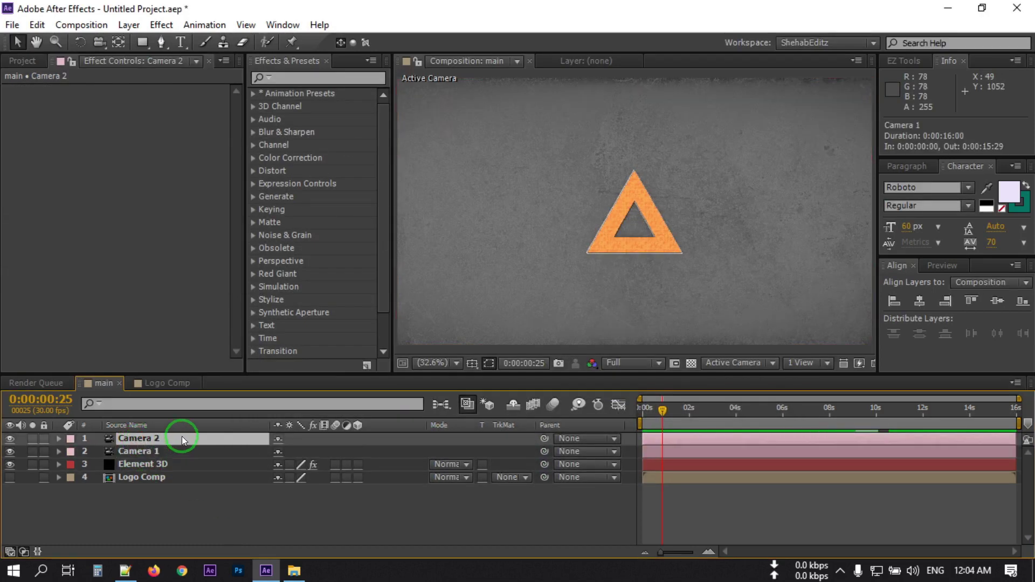
click(136, 452)
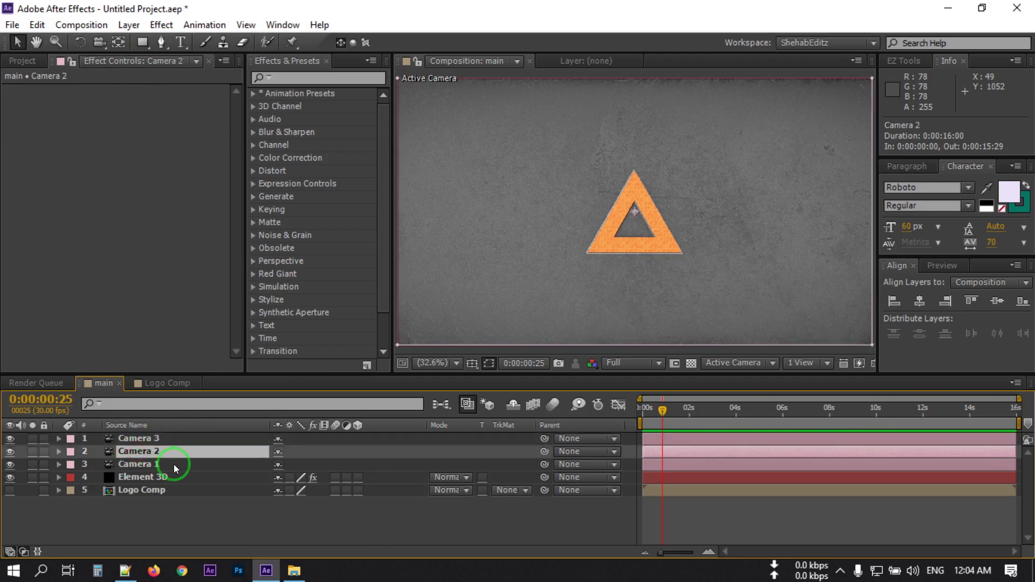
click(10, 451)
click(10, 438)
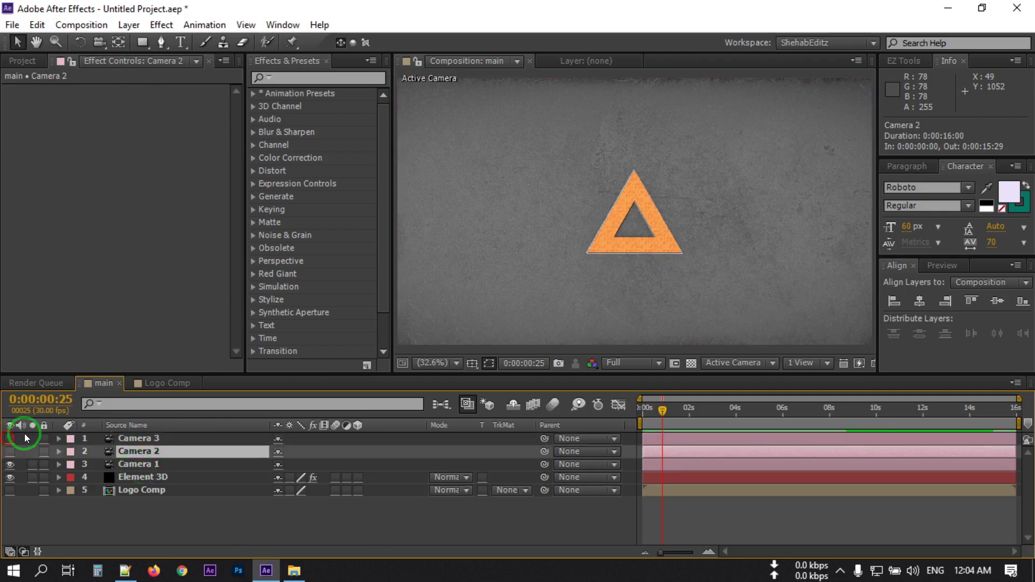
Trim the end of the Camera 1 layer to 0:00:04:00.
click(135, 465)
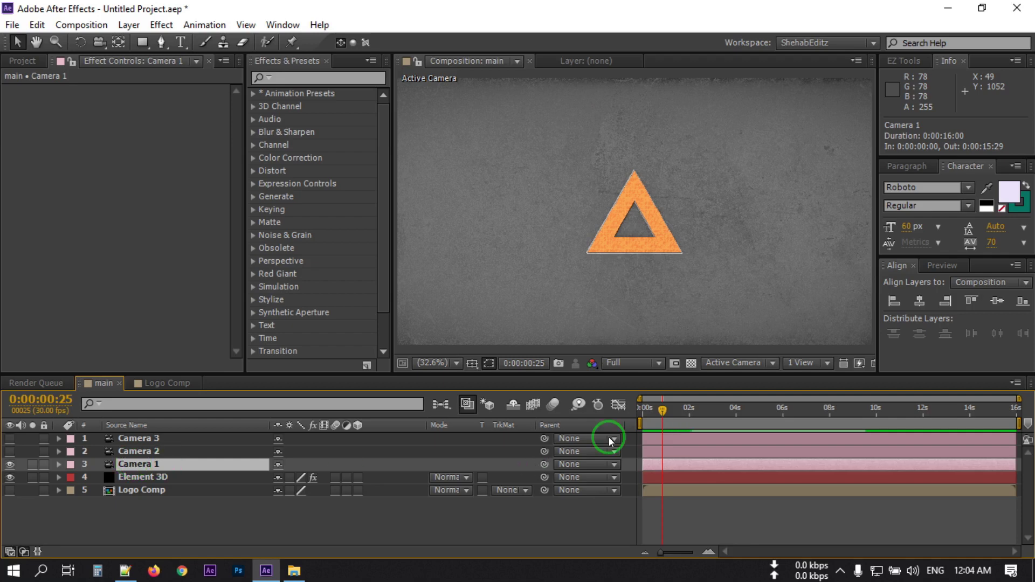
click(736, 420)
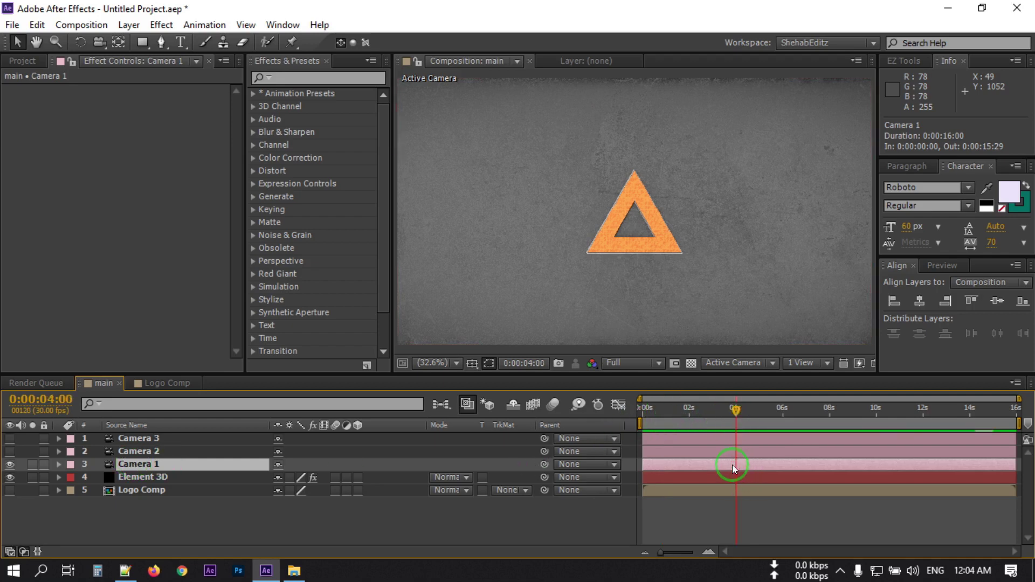
key(alt+bracketright)
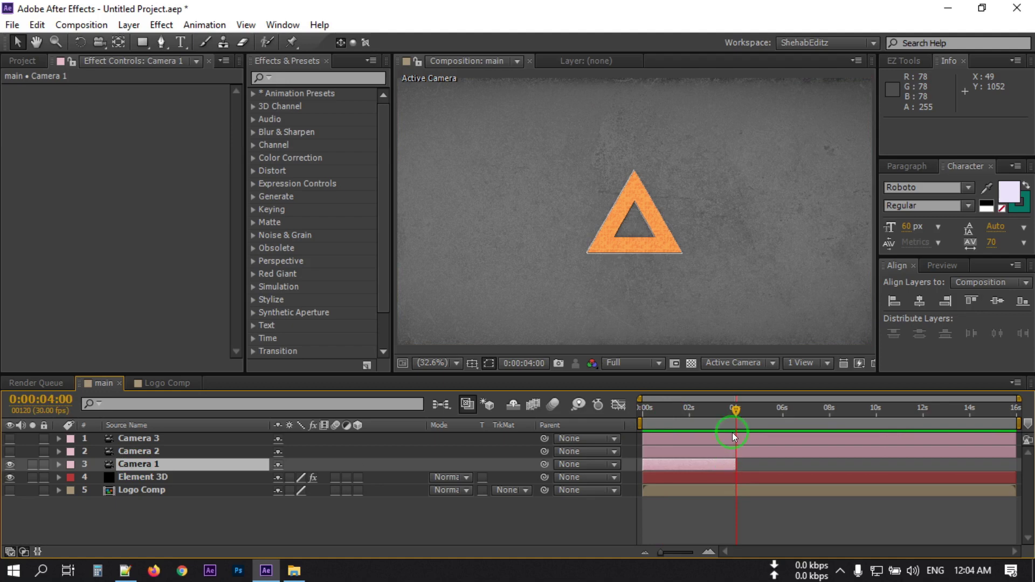
Trim Camera 2 to run from 0:00:04:00 to 0:00:08:00 and trim Camera 3's start to about 8 seconds.
click(717, 453)
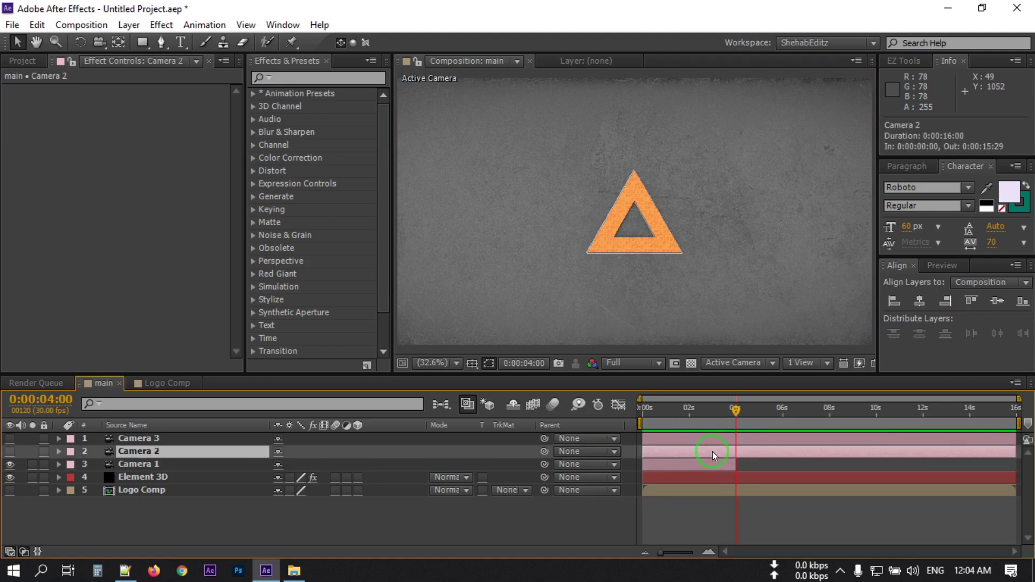
key(alt+bracketleft)
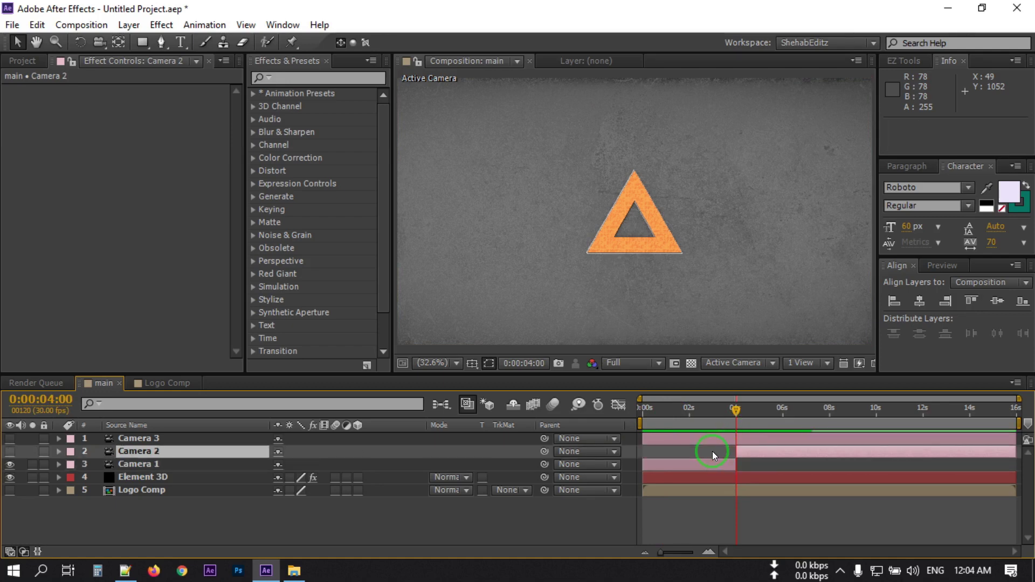
click(828, 420)
key(alt+bracketright)
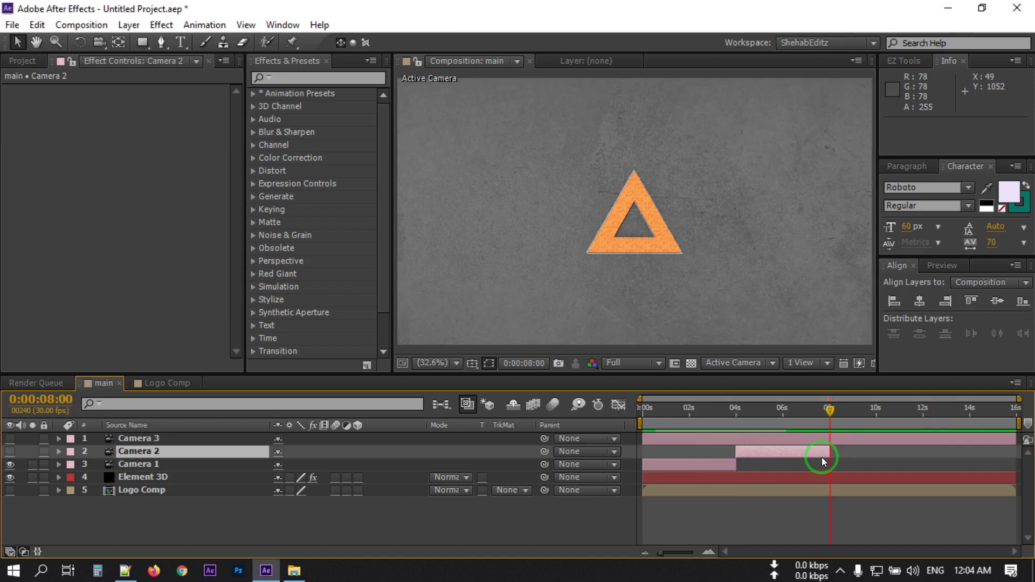
click(694, 446)
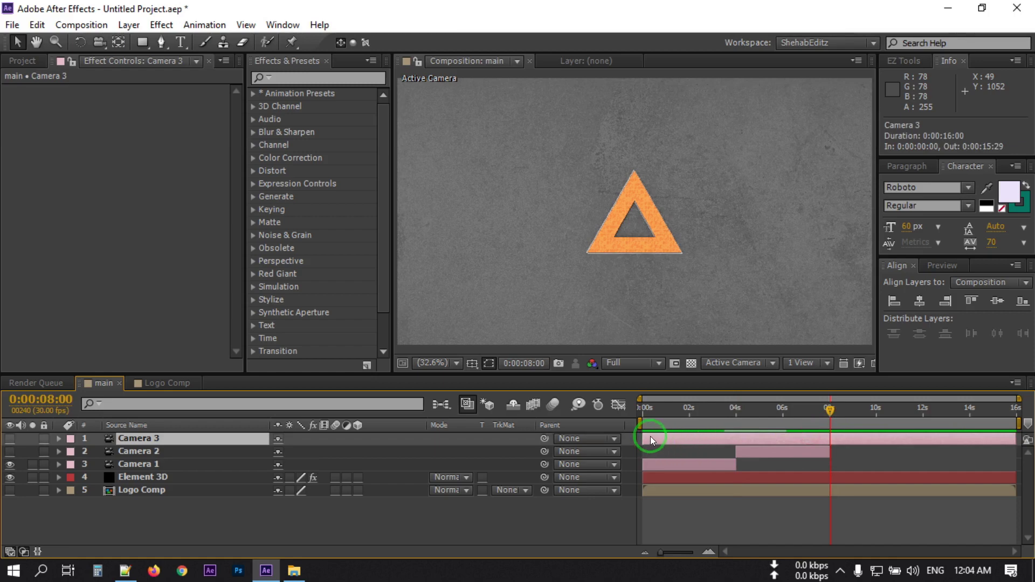
drag(646, 436, 830, 438)
Orbit Camera 1 down to a low viewing angle on the triangle logo and set the preview resolution to Third.
click(679, 410)
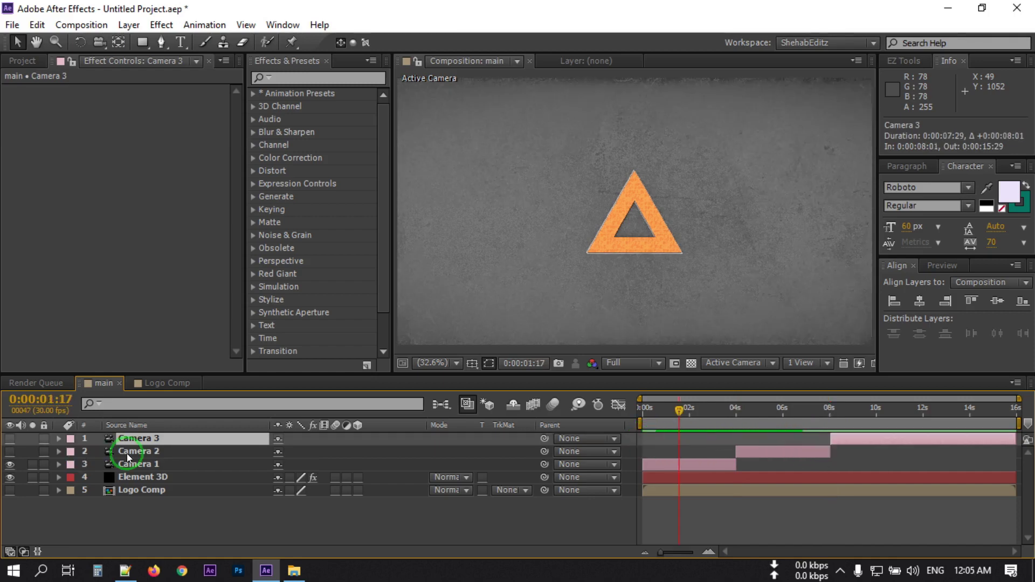
click(137, 466)
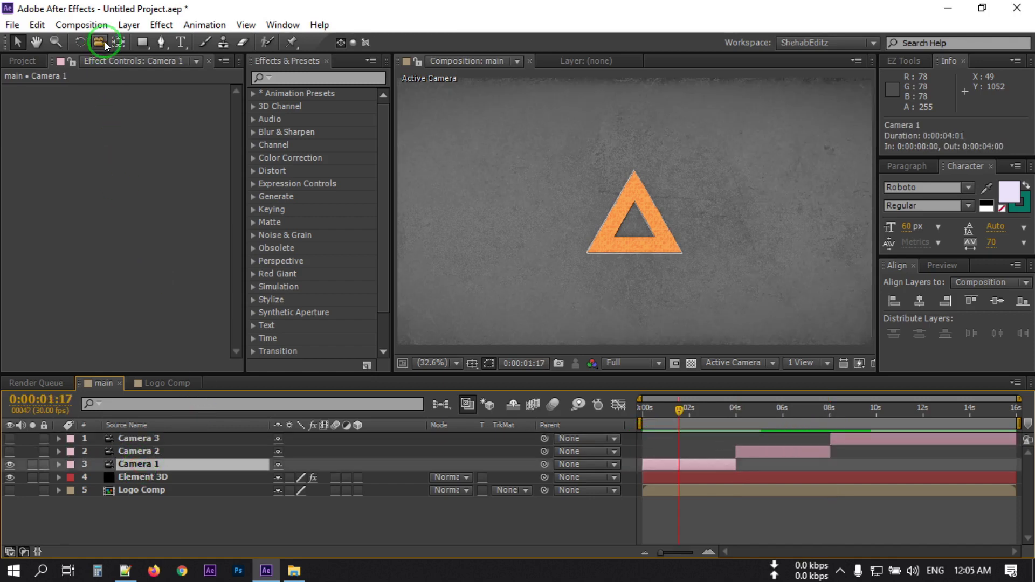
drag(100, 42, 195, 66)
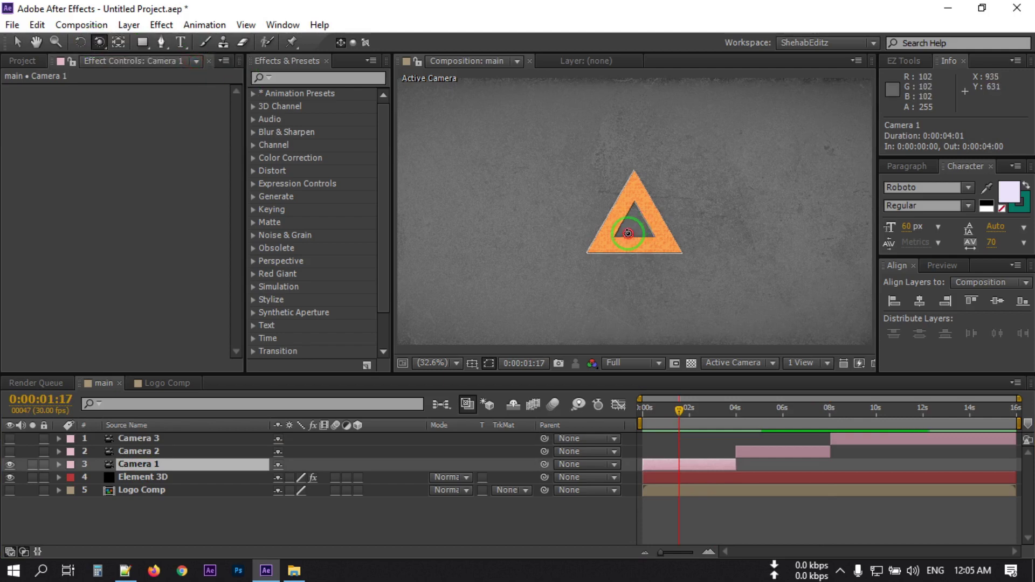
drag(628, 233, 644, 195)
click(634, 363)
click(631, 410)
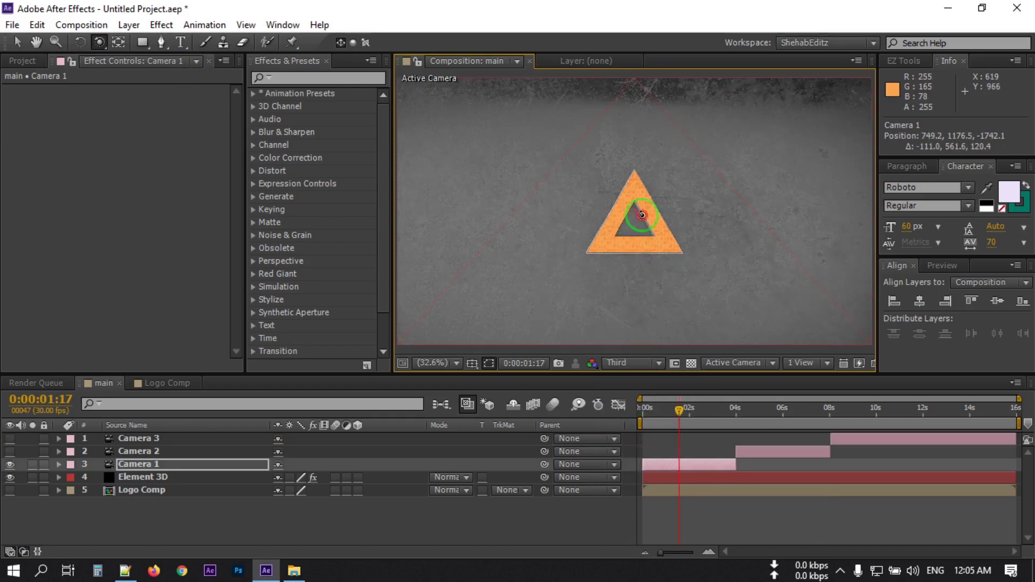
Orbit Camera 1 further to a tilted angle and dolly it in close to the triangle logo with the Track Z Camera Tool.
drag(620, 254, 614, 249)
drag(99, 42, 174, 91)
drag(610, 280, 641, 197)
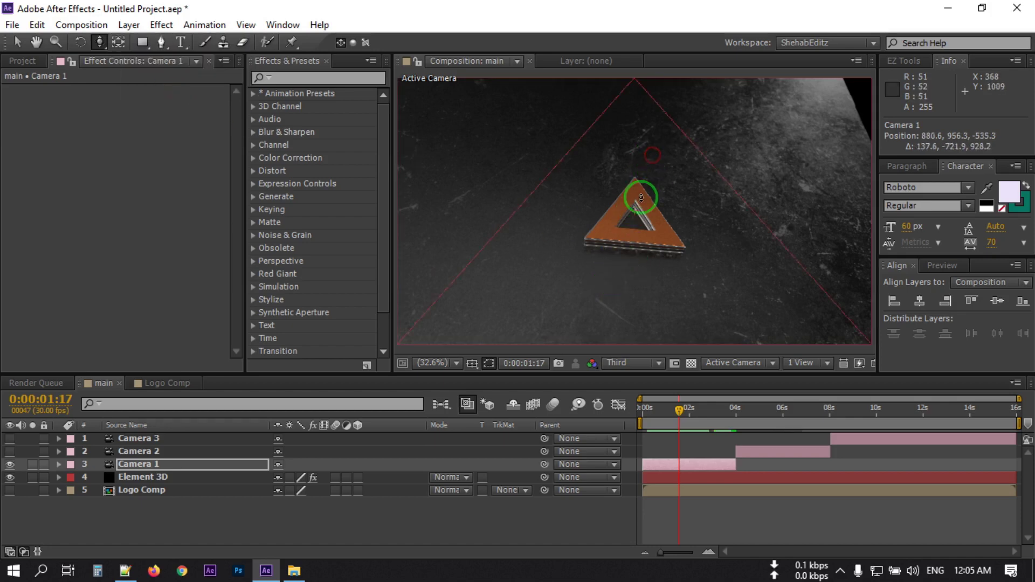
Set Camera 1's aperture to 30 pixels and its focus distance to 600 pixels.
click(53, 464)
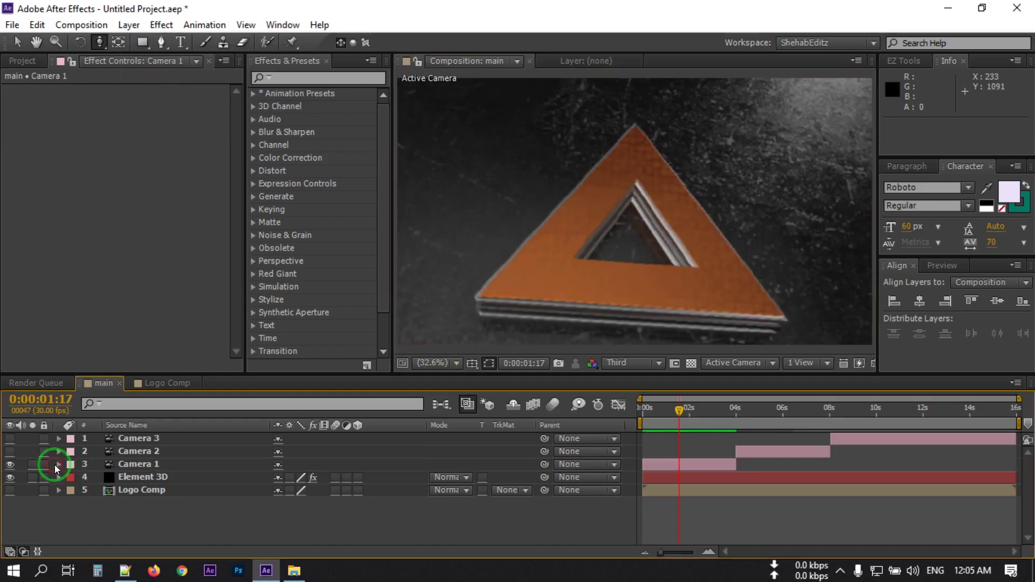
click(57, 466)
click(72, 489)
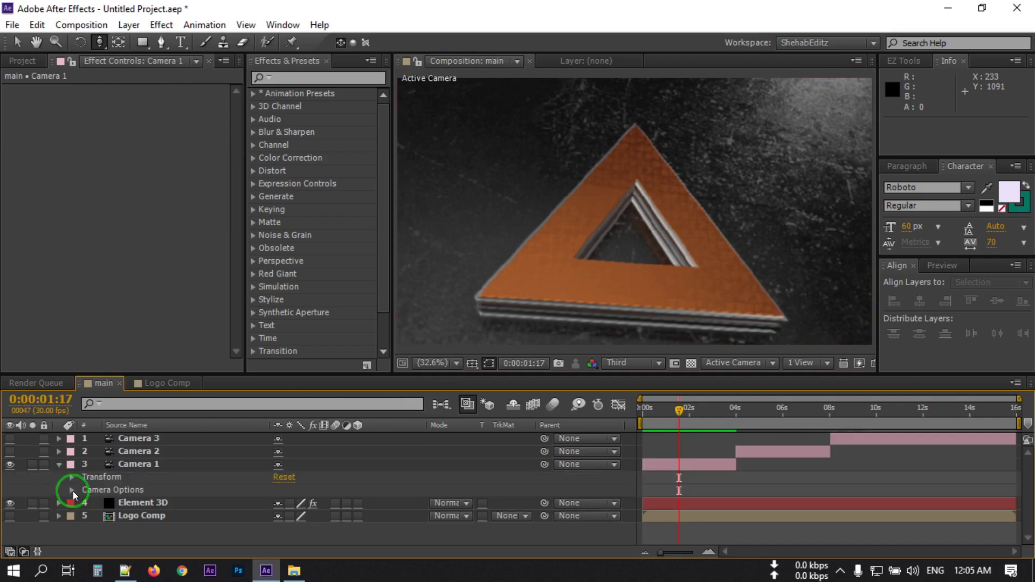
scroll(191, 499, down, 2)
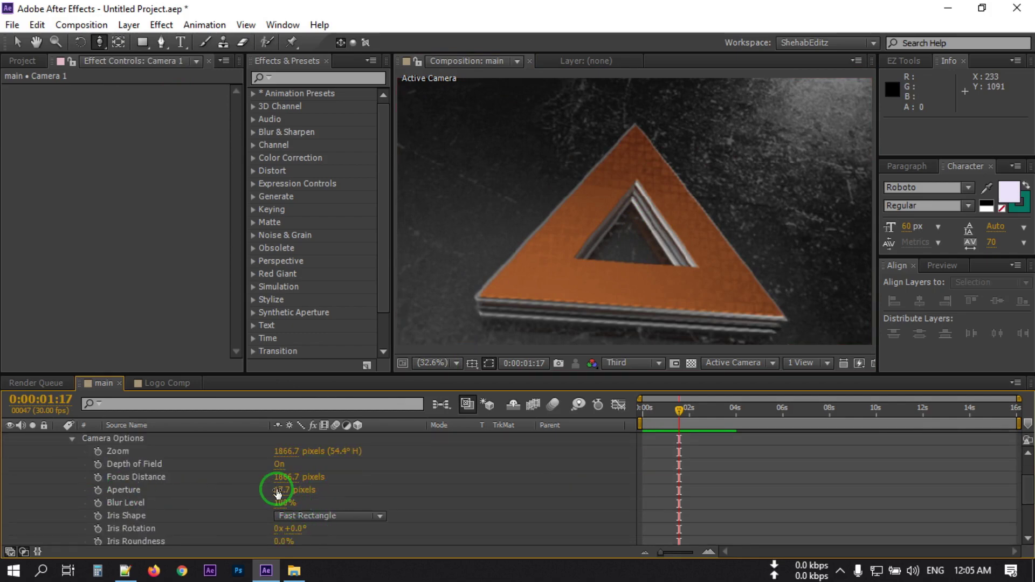
text(30)
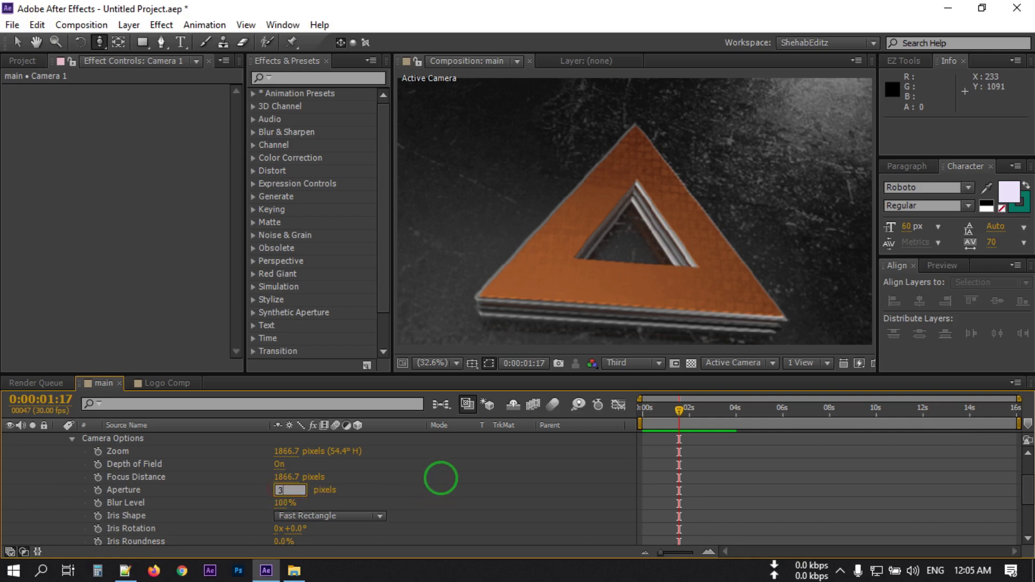
key(Return)
click(294, 478)
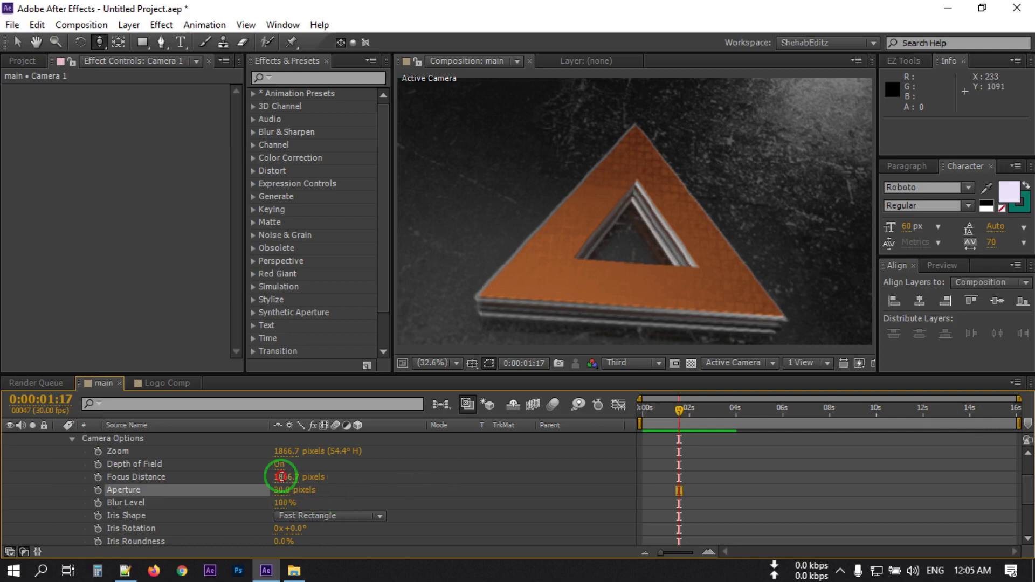
text(600)
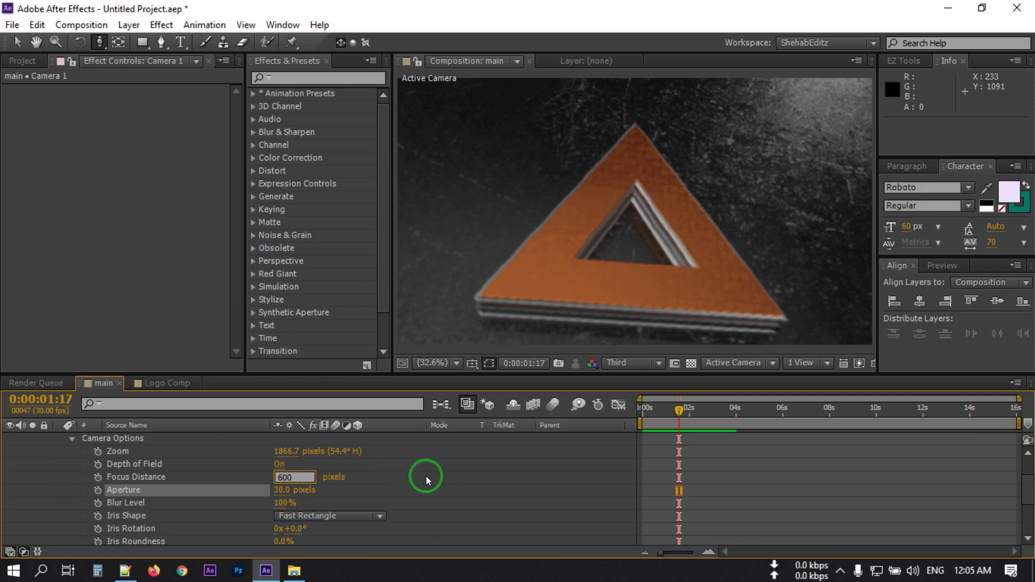
key(Return)
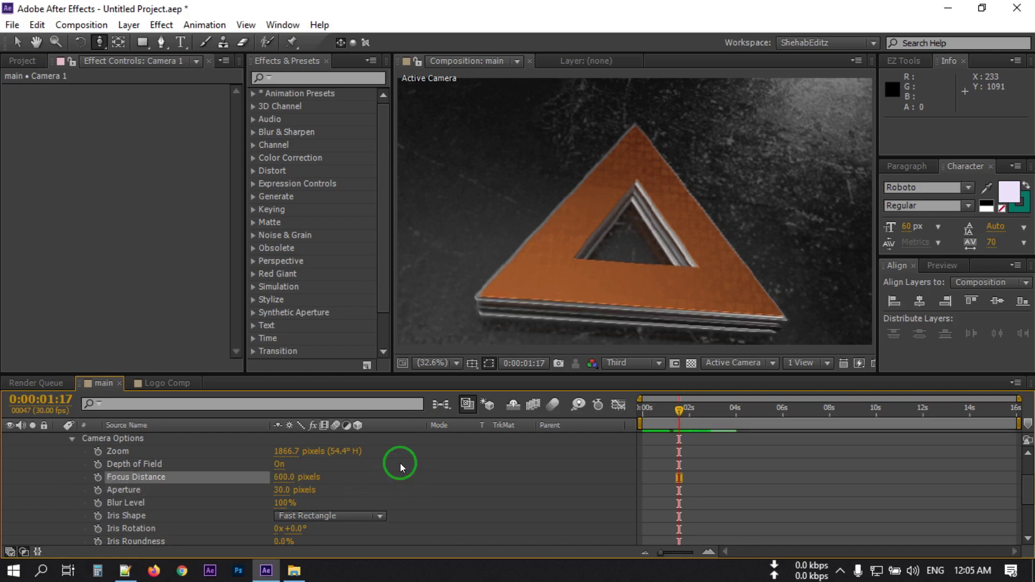
Set Camera 1's blur level to 80%.
click(285, 502)
text(8)
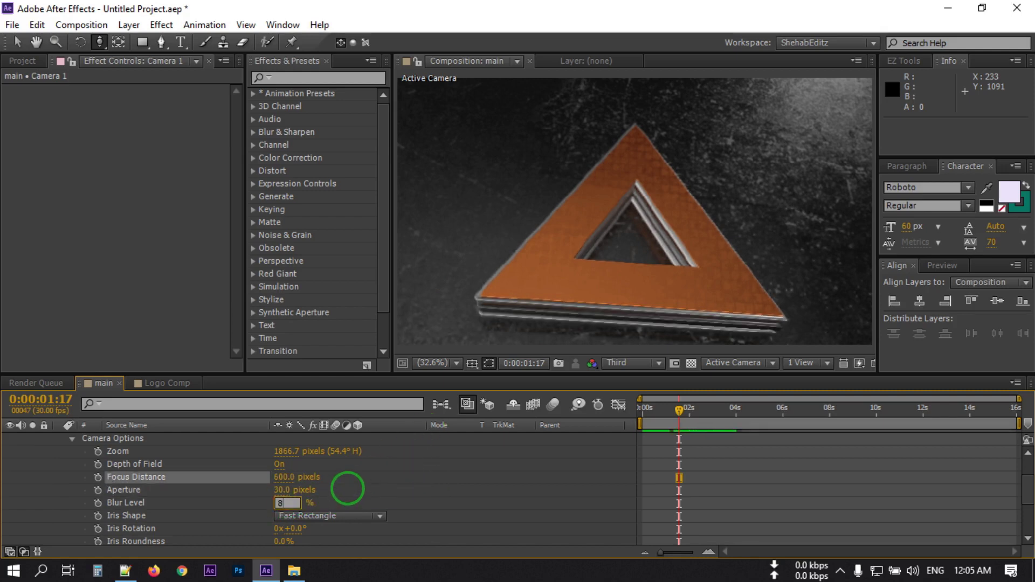
text(0)
key(Return)
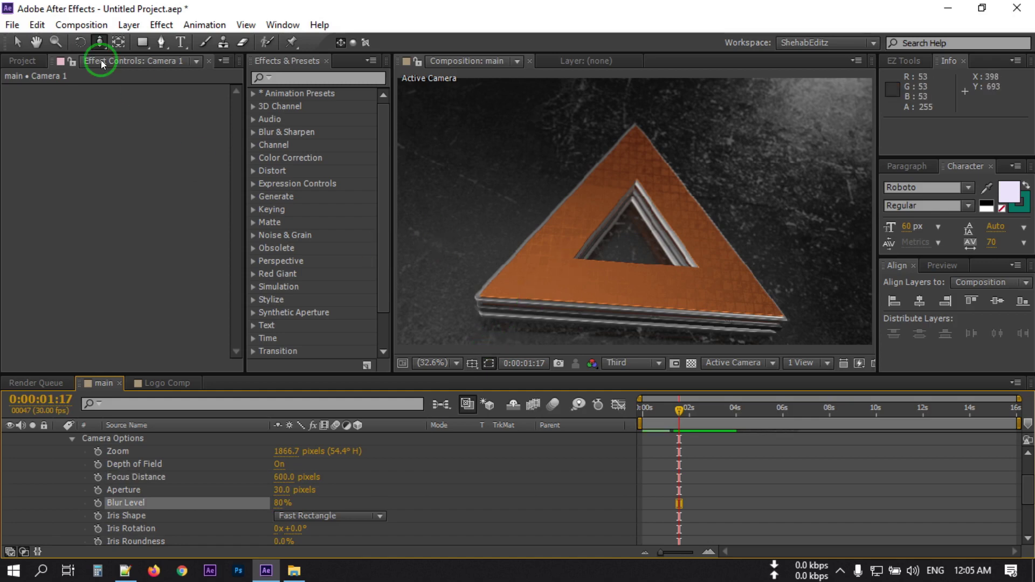
Track Camera 1 sideways so the triangle logo sits toward the left edge of the frame.
drag(99, 42, 140, 68)
drag(534, 273, 455, 245)
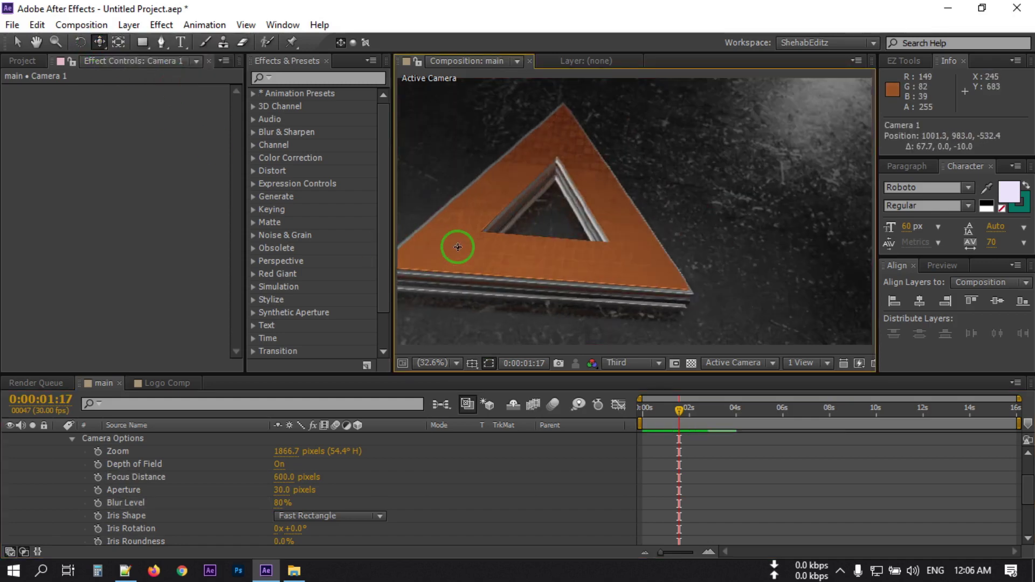
scroll(132, 473, up, 3)
Enable ambient occlusion in the render settings of the Element effect on the Element 3D layer.
click(127, 465)
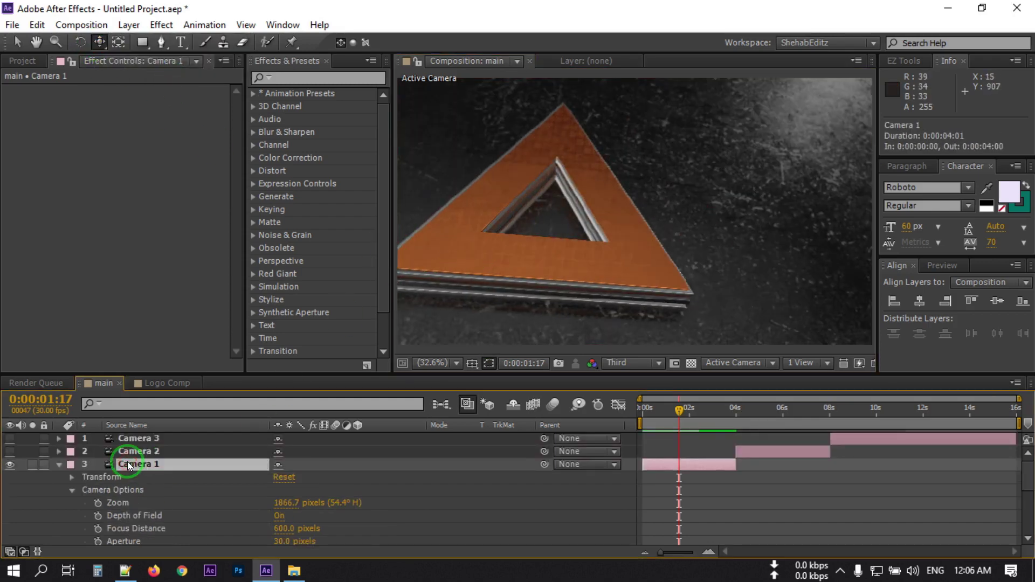
click(126, 61)
click(33, 166)
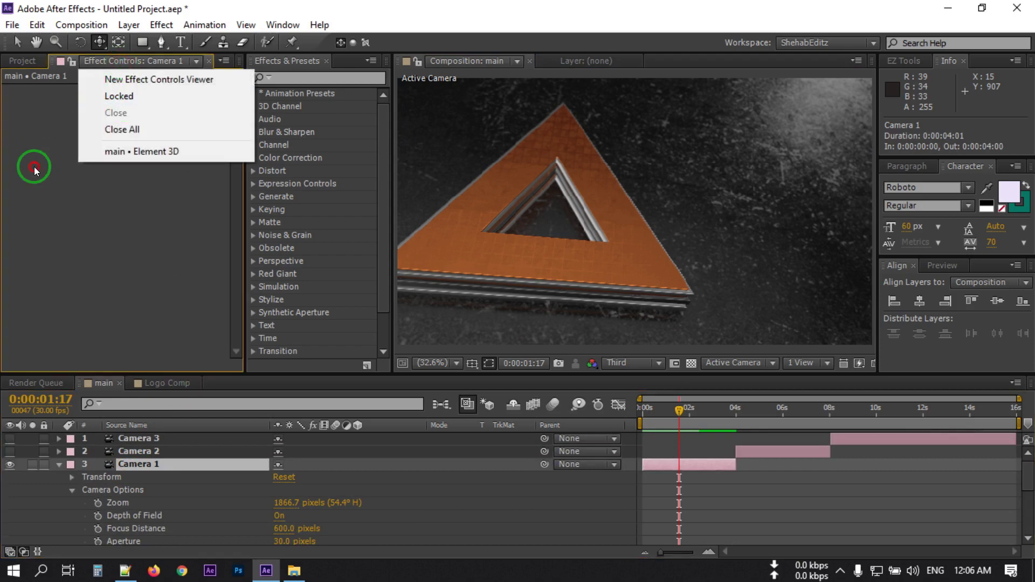
scroll(146, 467, down, 5)
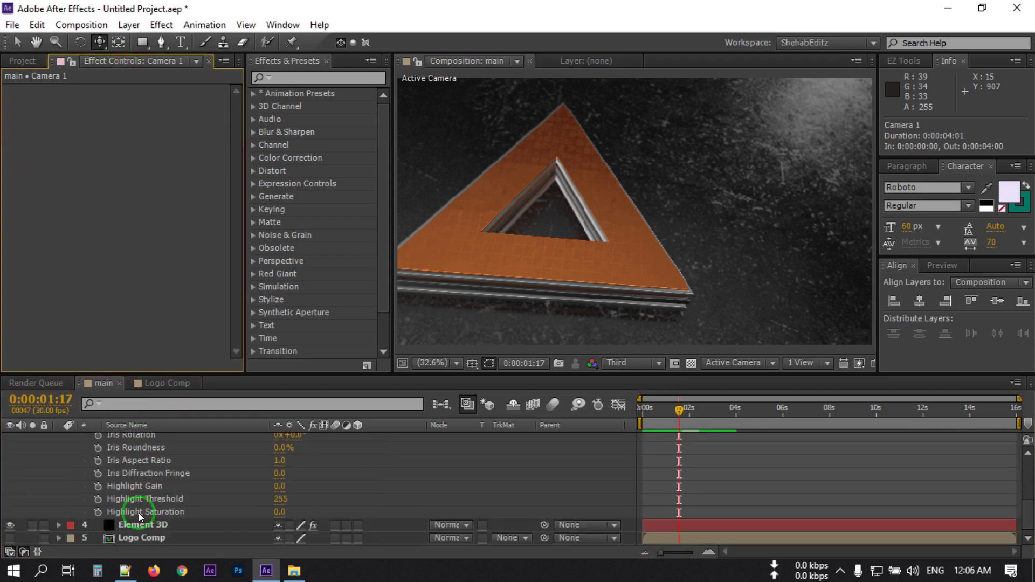
click(143, 524)
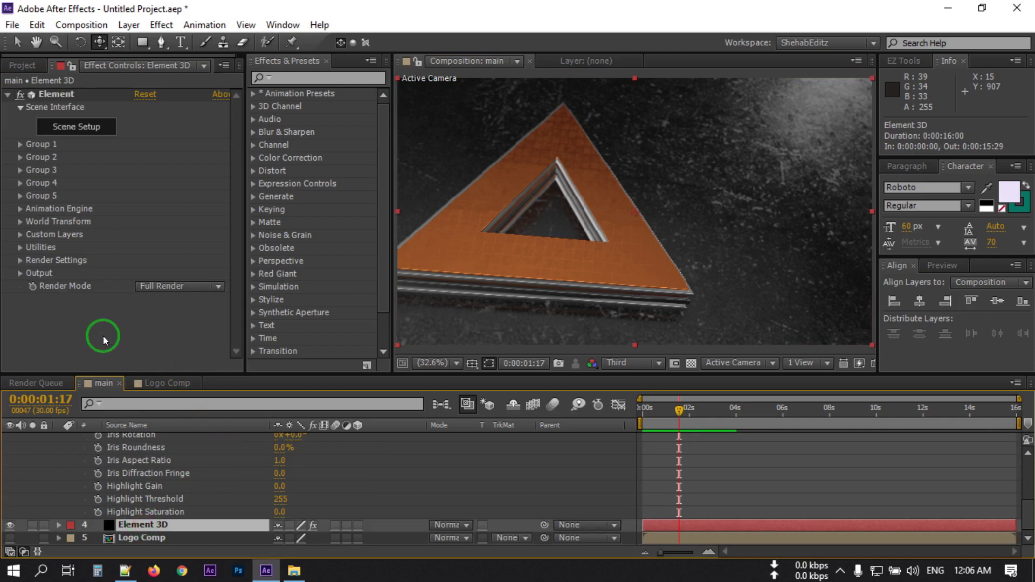
click(20, 261)
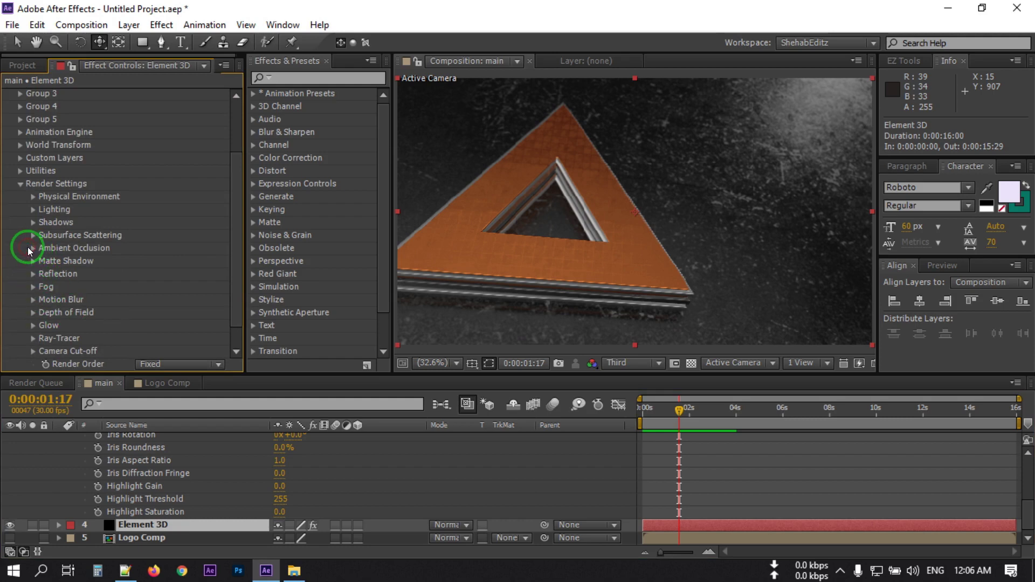
click(33, 248)
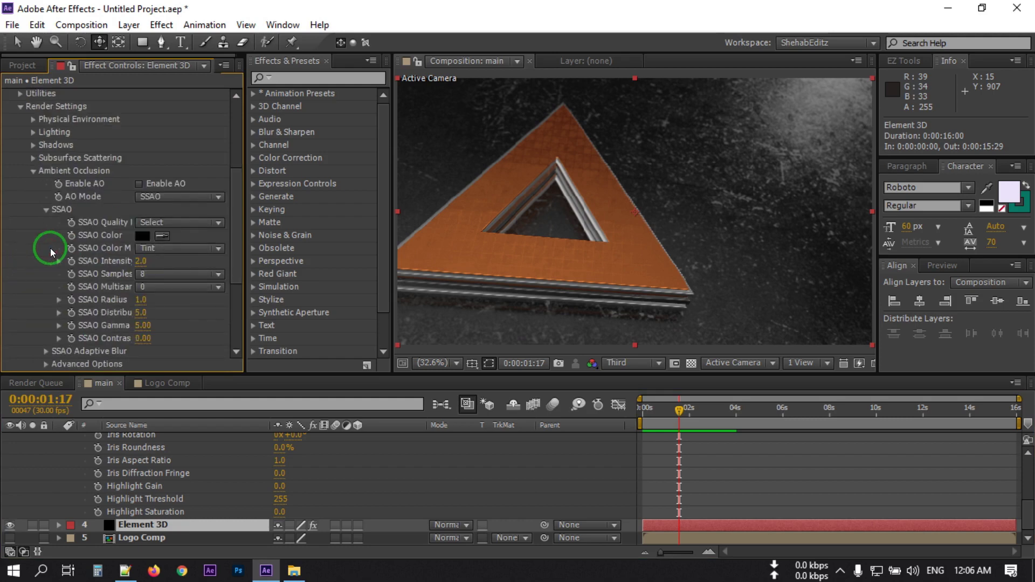
click(141, 185)
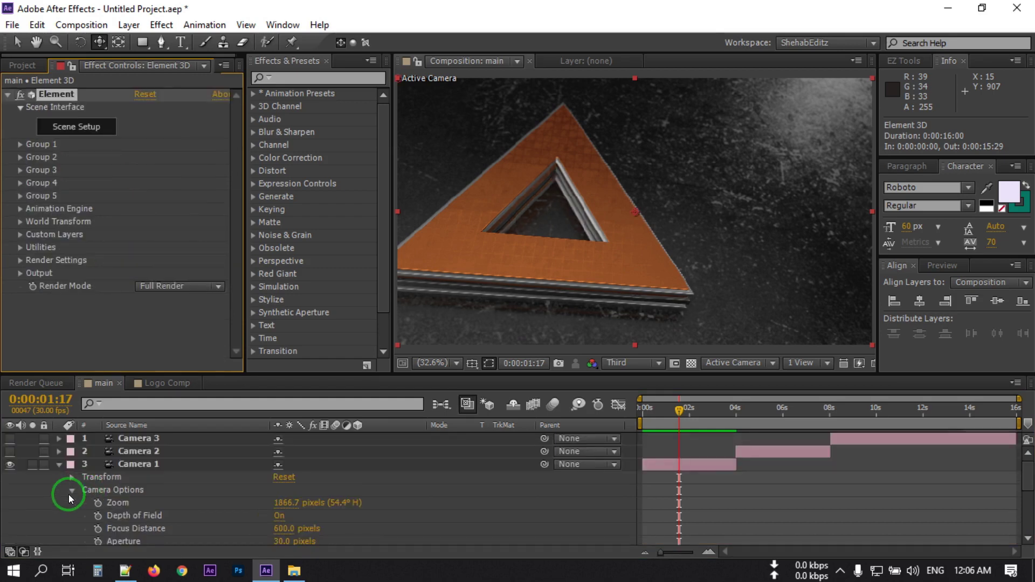
Orbit Camera 1 slightly around the logo and track it sideways so the logo is partly cropped at the frame's left.
click(72, 491)
click(131, 467)
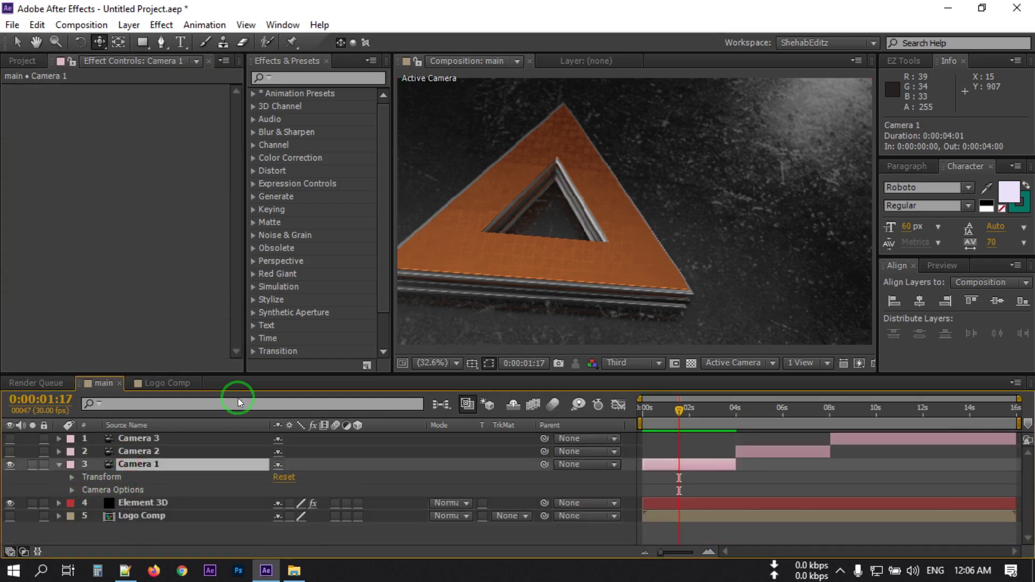
click(100, 42)
click(163, 59)
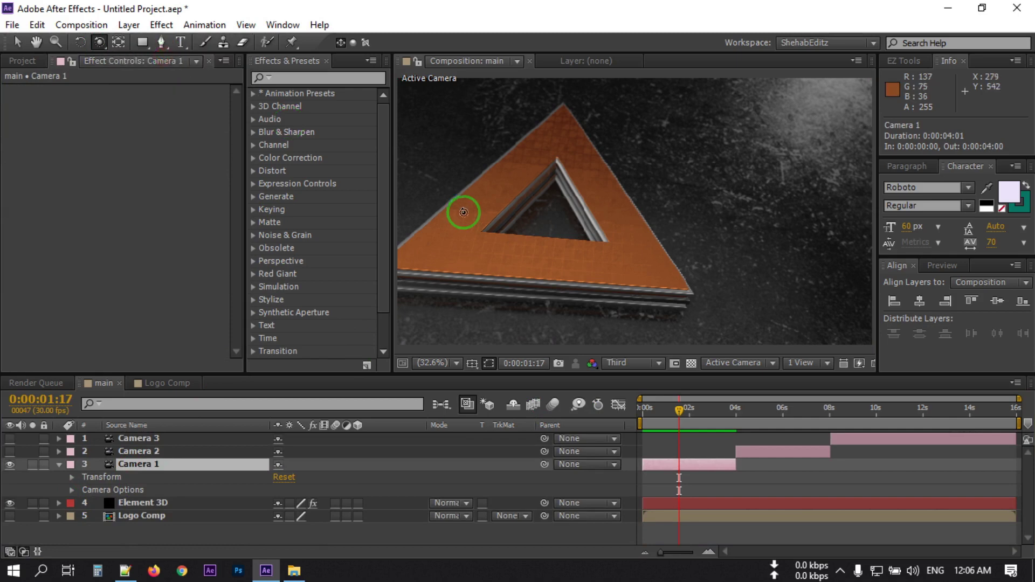
drag(463, 211, 485, 219)
click(97, 42)
click(163, 71)
Set Point of Interest and Position keyframes for Camera 1 at 0:00:00:00.
drag(679, 409, 620, 420)
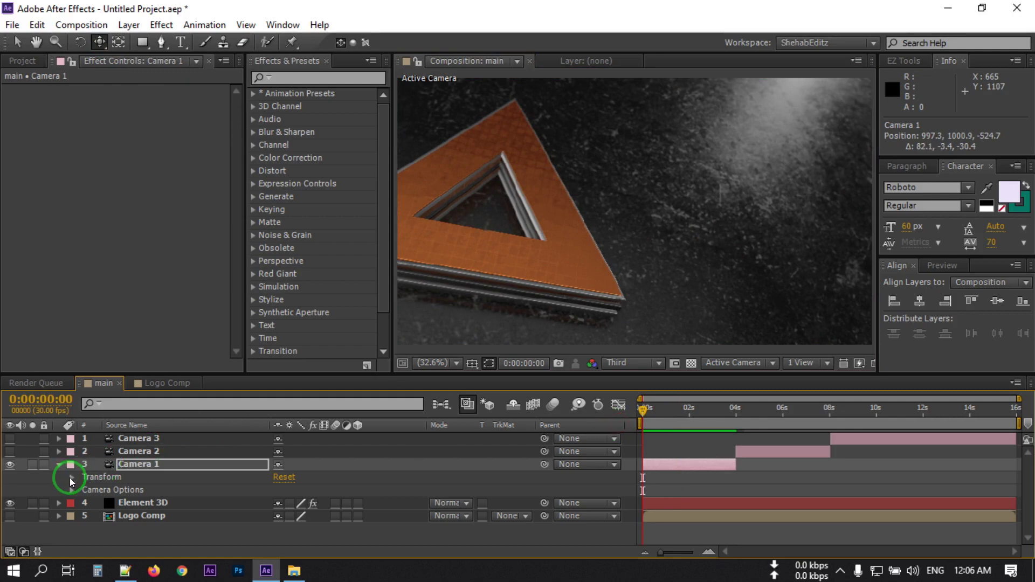
click(71, 478)
click(97, 473)
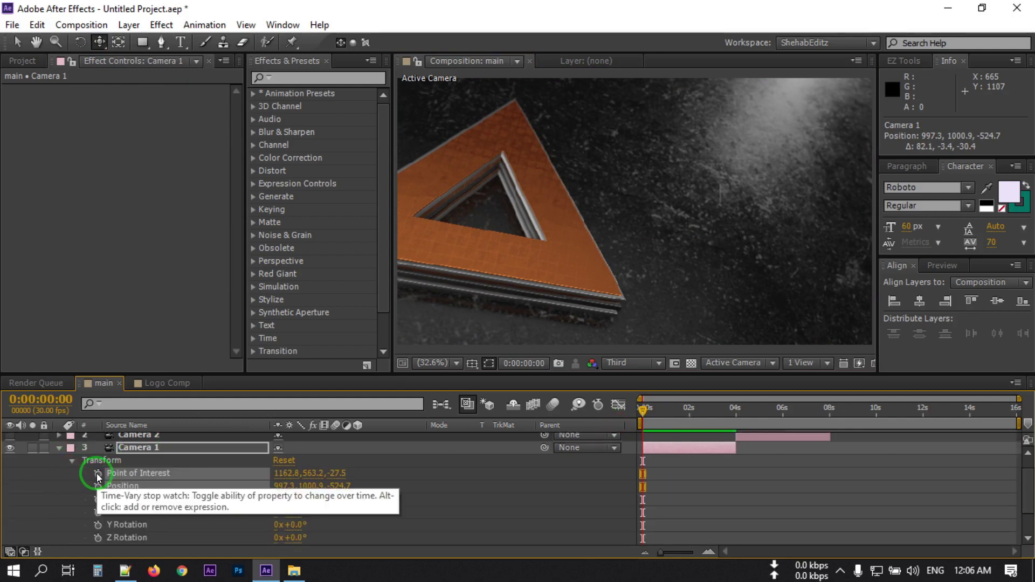
click(97, 486)
click(656, 475)
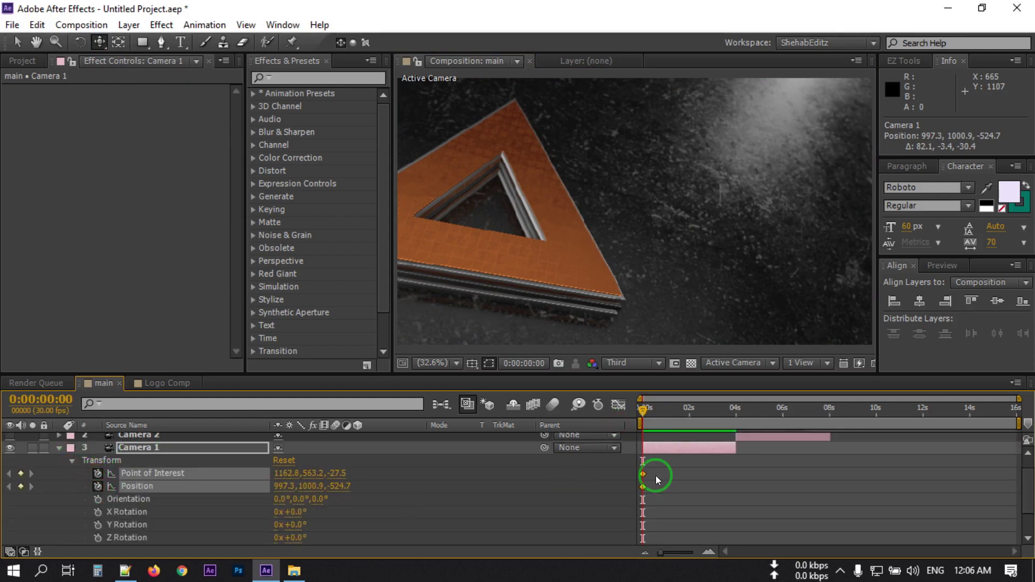
At 0:00:04:00, track Camera 1 so the logo is centered and orbit it slightly to create the end keyframes.
click(734, 420)
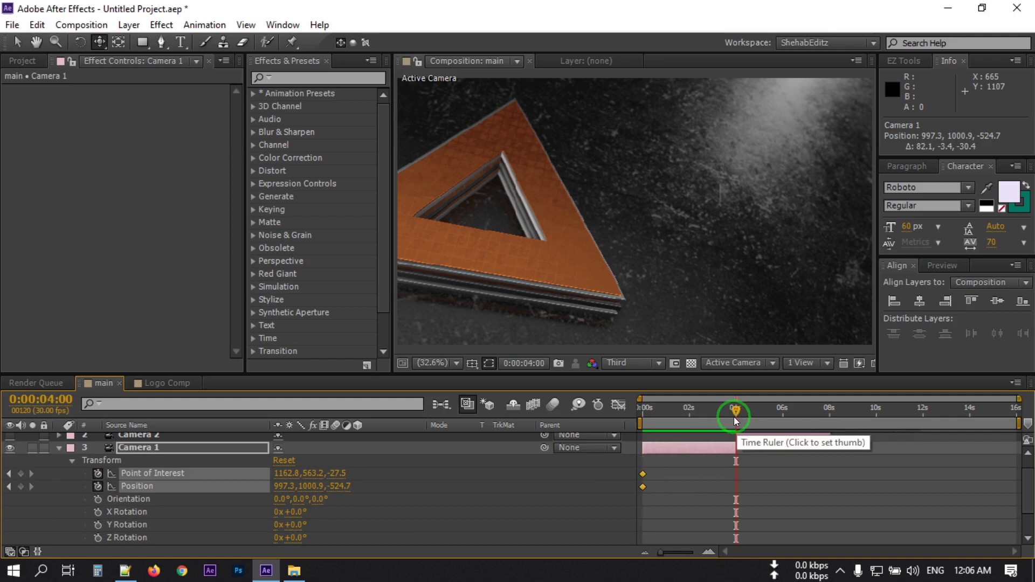
drag(576, 282, 556, 237)
click(99, 41)
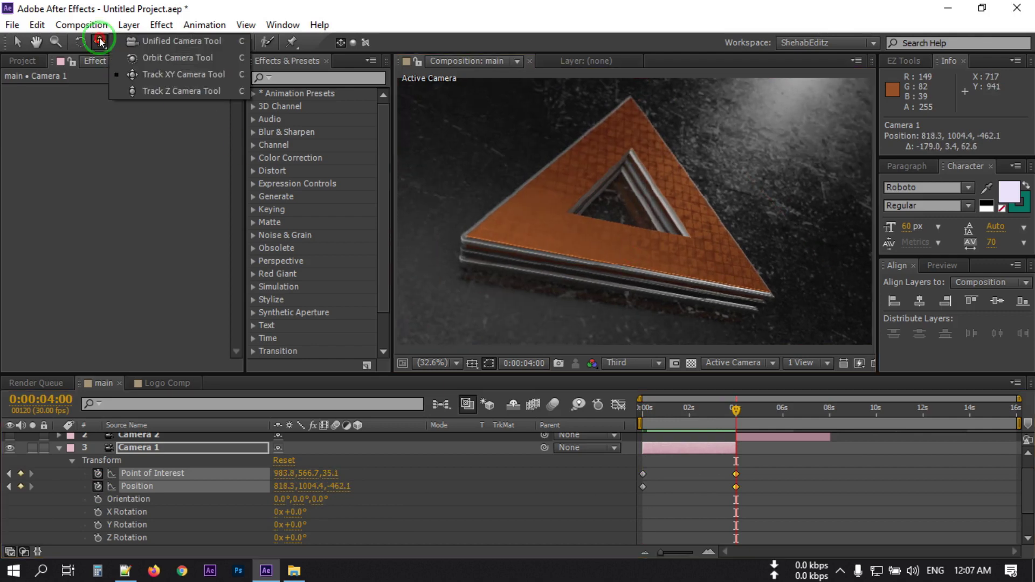
click(172, 58)
drag(478, 166, 517, 189)
Dolly Camera 1 slightly closer to the logo at 0:00:00:00, check the move up to 0:00:04:00, and collapse the layer.
drag(737, 411, 643, 416)
drag(99, 41, 158, 93)
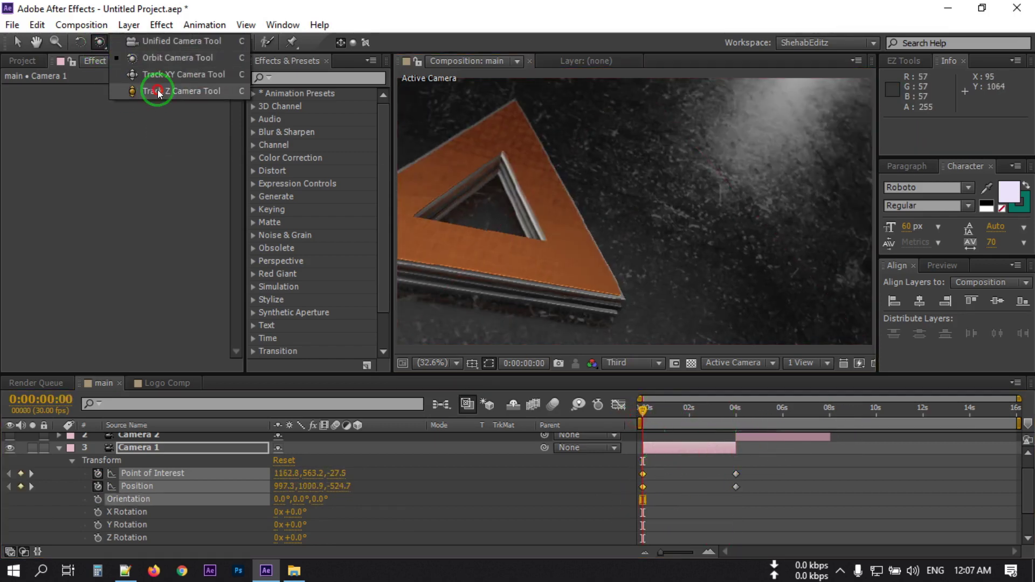
drag(482, 217, 492, 238)
drag(647, 415, 736, 418)
click(59, 447)
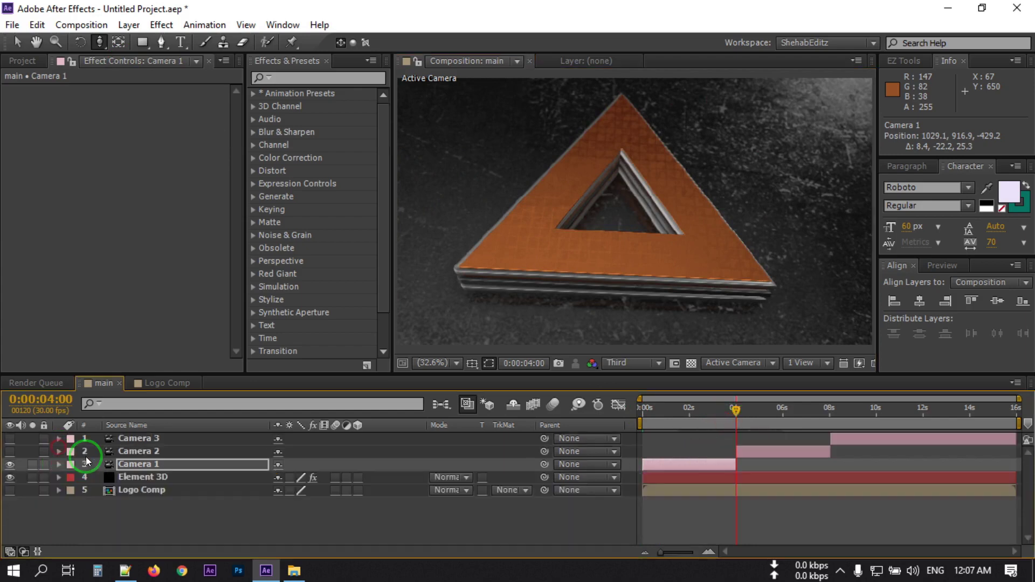
Turn off Camera 1's visibility, then turn on and select Camera 2.
click(10, 465)
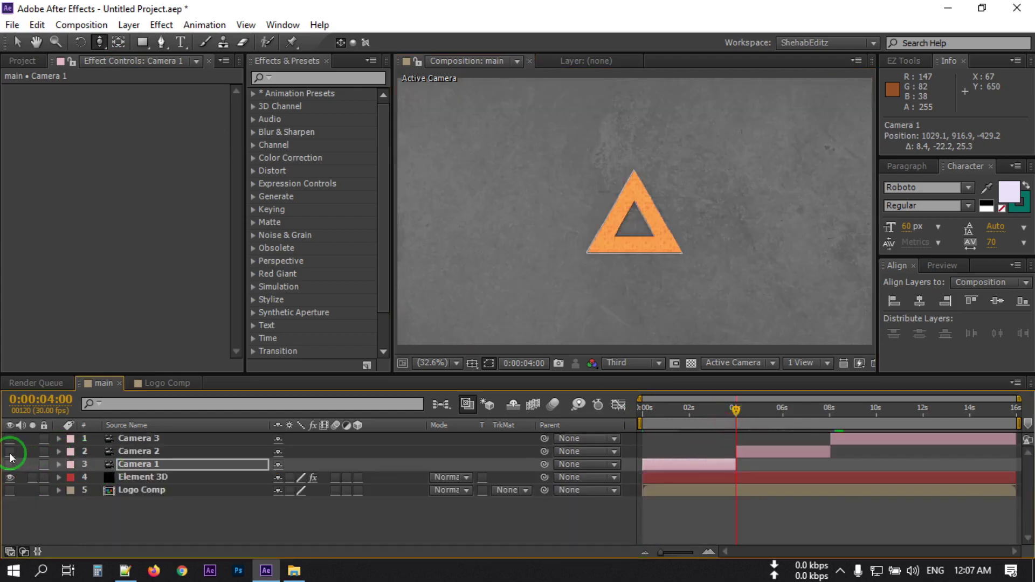
click(10, 451)
click(139, 451)
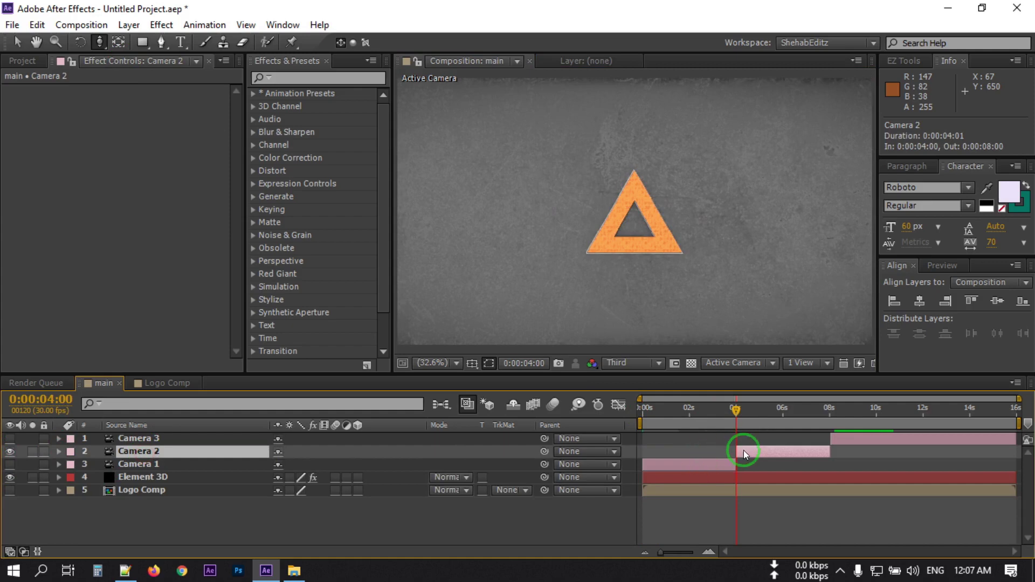
Dolly Camera 2 in at 0:00:04:00 until the triangle logo fills the frame.
click(96, 43)
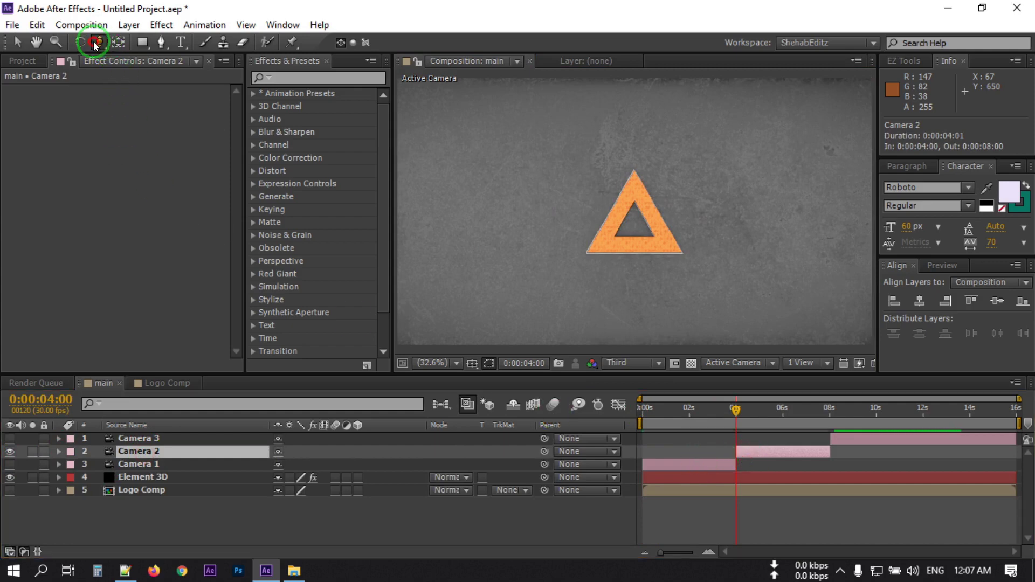
drag(96, 42, 169, 91)
drag(629, 168, 651, 126)
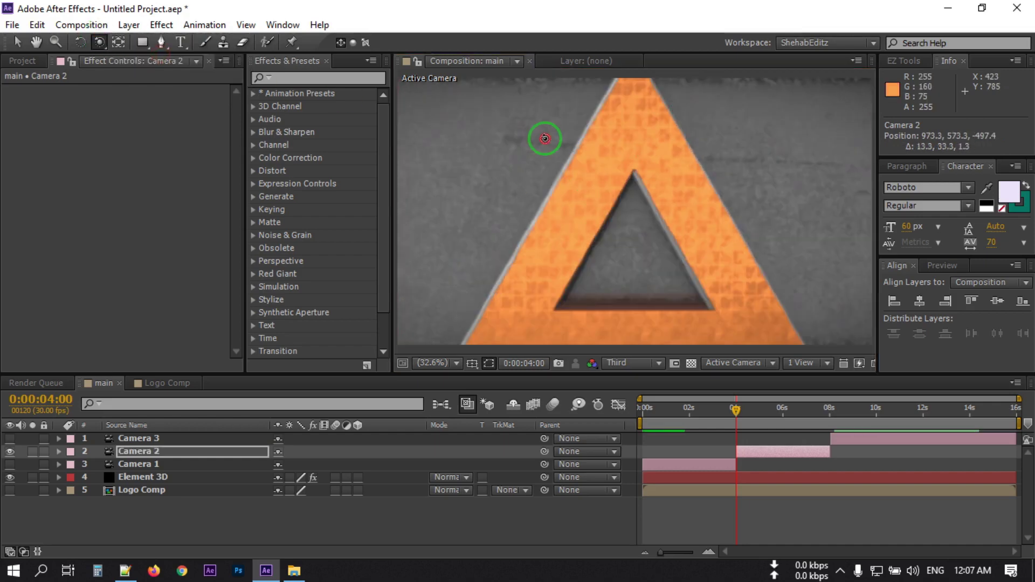
Orbit and track Camera 2 at 0:00:04:00 into a tilted close-up of the triangle's corner and layered edge.
drag(545, 132, 164, 75)
drag(620, 268, 695, 192)
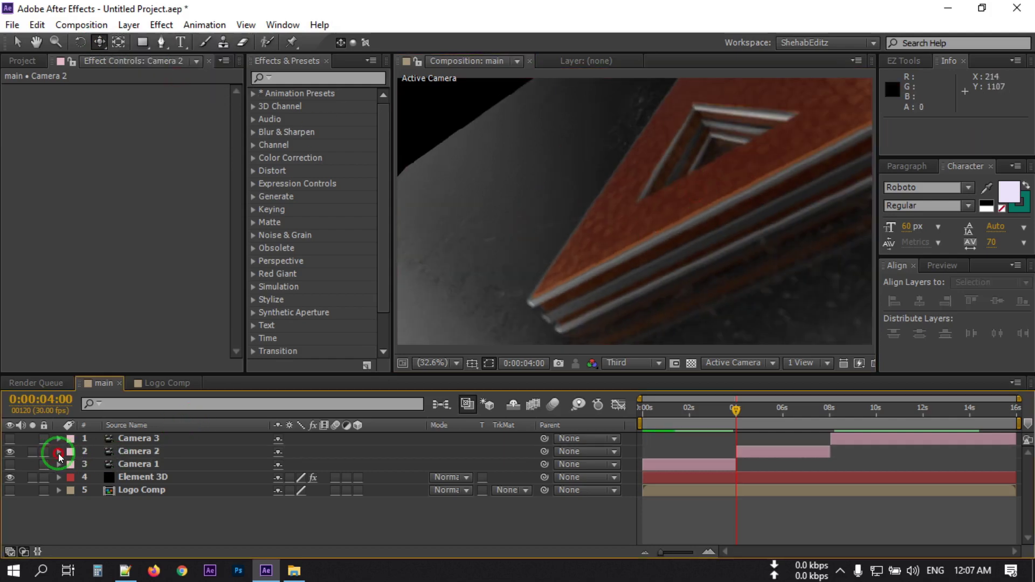
Set Camera 2's aperture to 30 pixels, focus distance to 600 pixels and blur level to 70%.
click(59, 452)
click(71, 477)
scroll(74, 469, down, 2)
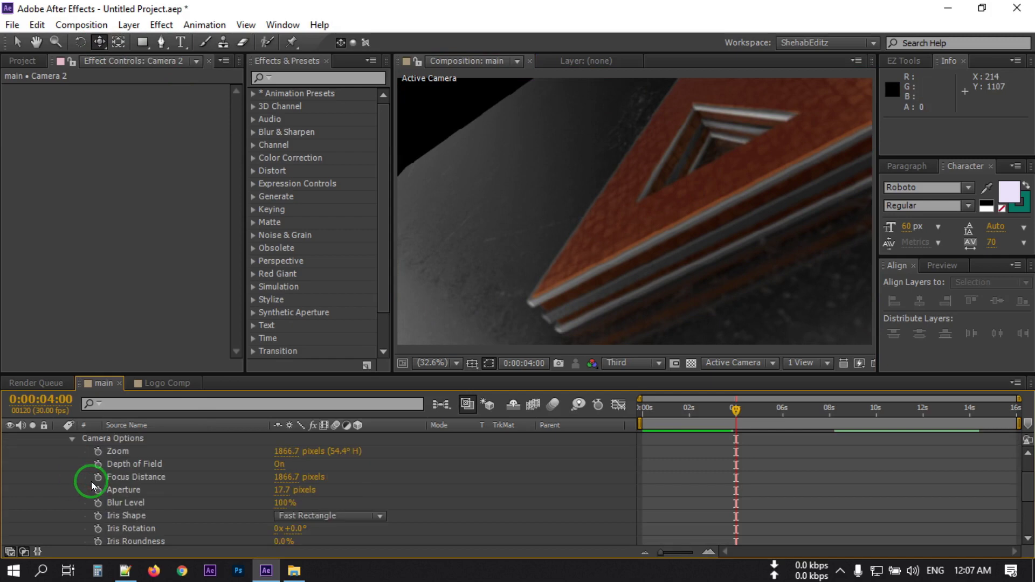
click(297, 515)
drag(296, 490, 282, 491)
click(284, 490)
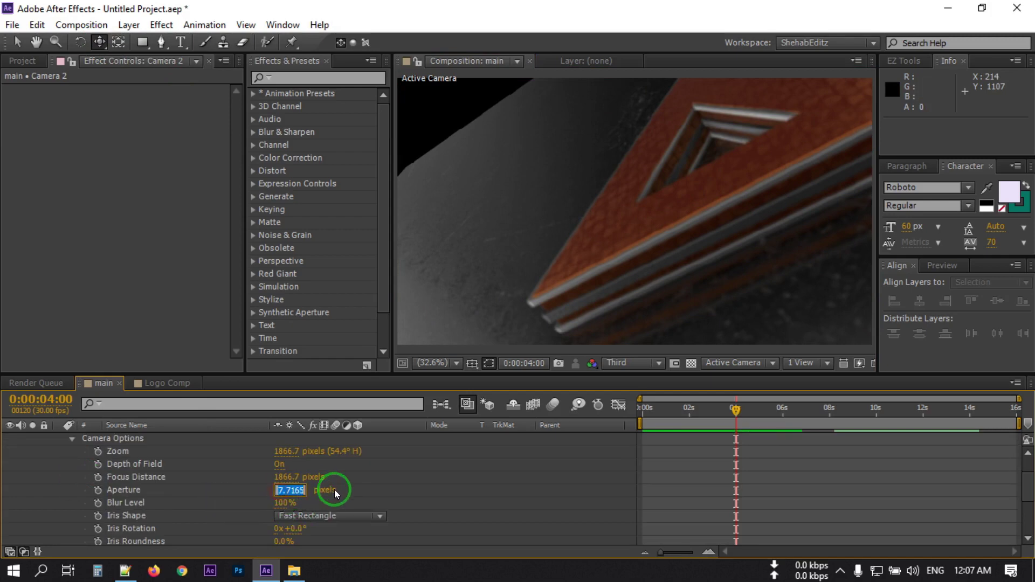
click(342, 481)
click(282, 478)
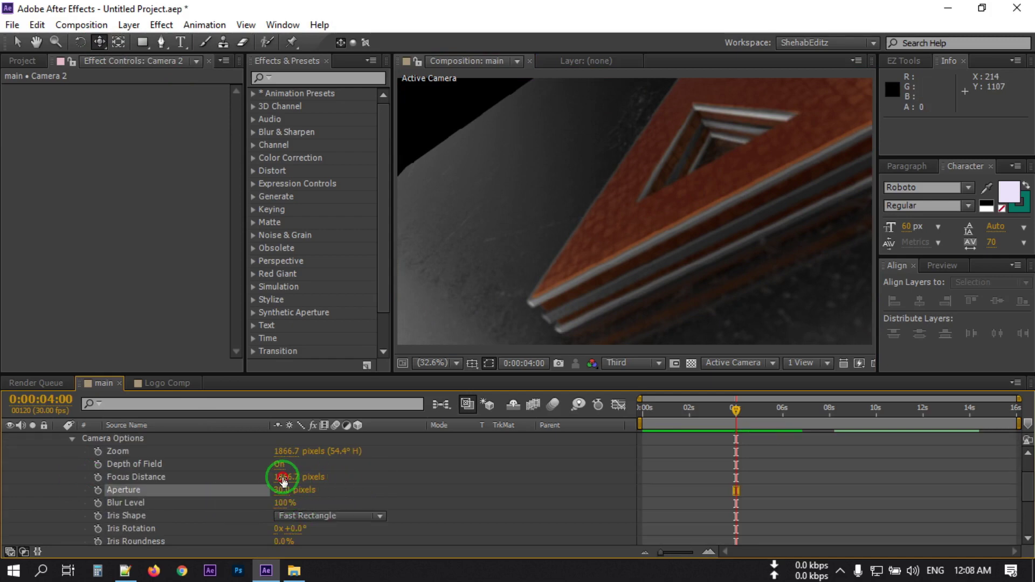
text(600)
key(Return)
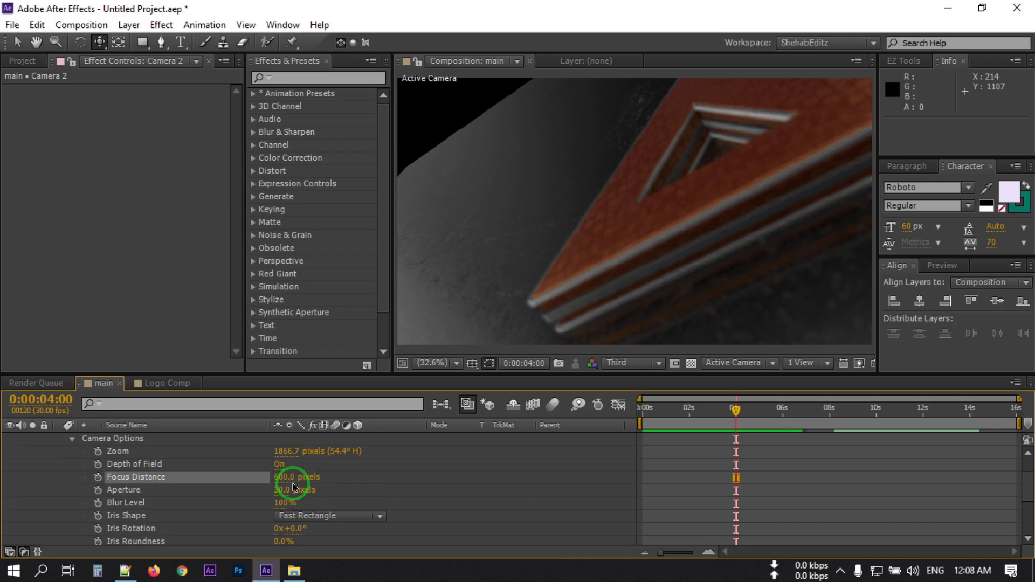
click(283, 502)
key(Return)
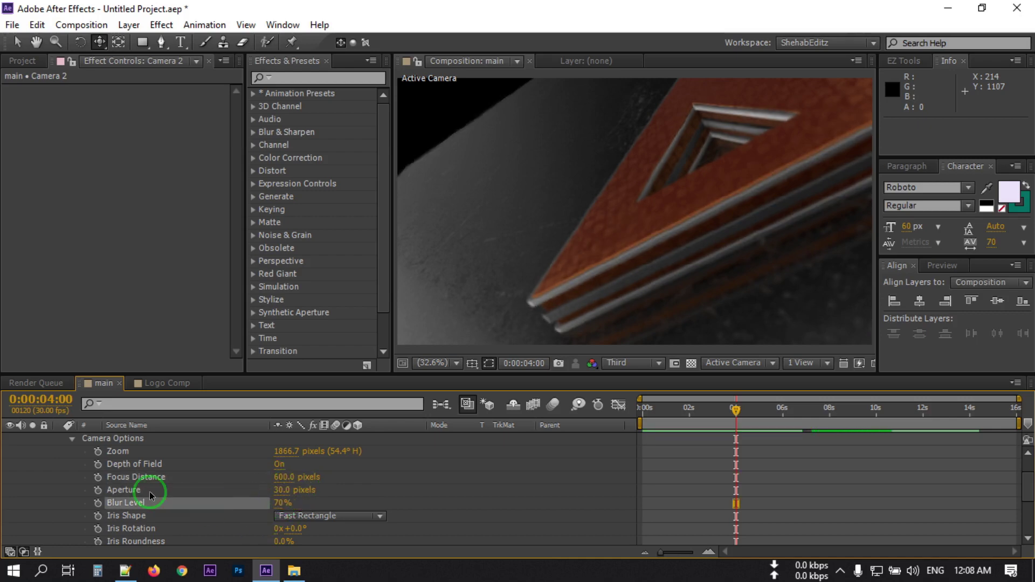
click(71, 438)
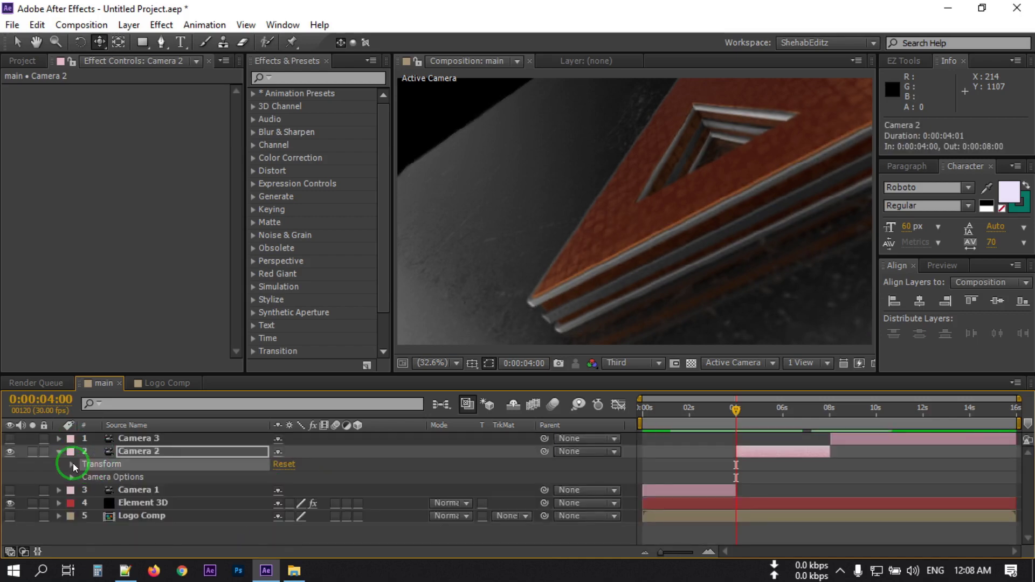
Orbit Camera 2 slightly at 0:00:04:00 and start keyframing its Point of Interest and Position there.
click(100, 41)
drag(619, 208, 712, 190)
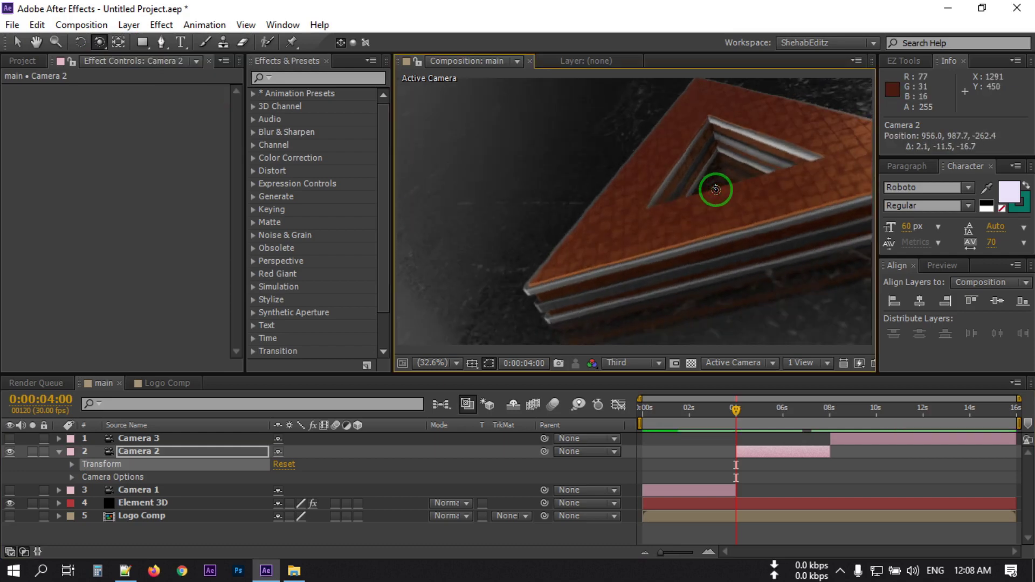
click(88, 478)
click(73, 465)
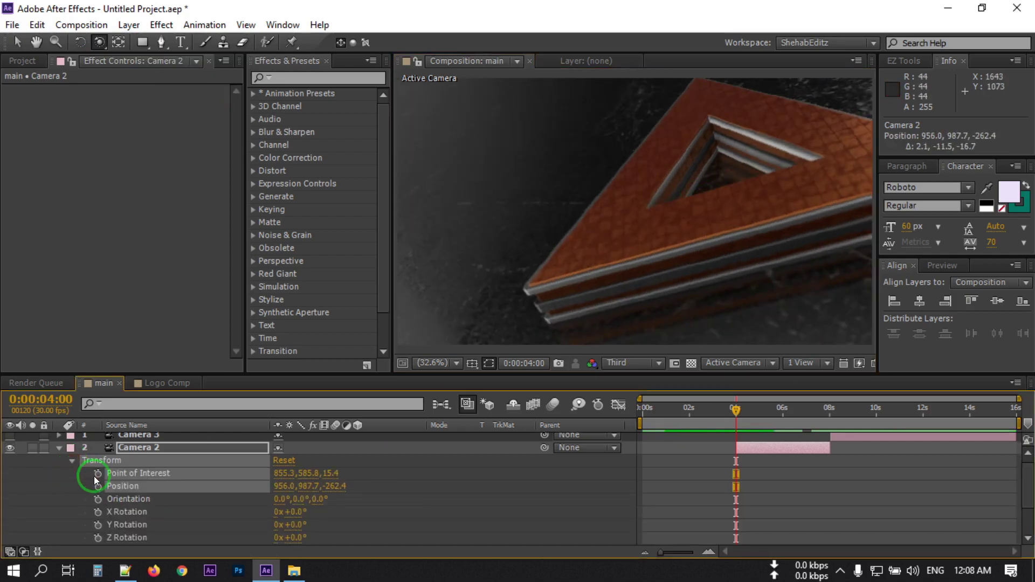
click(98, 474)
click(98, 486)
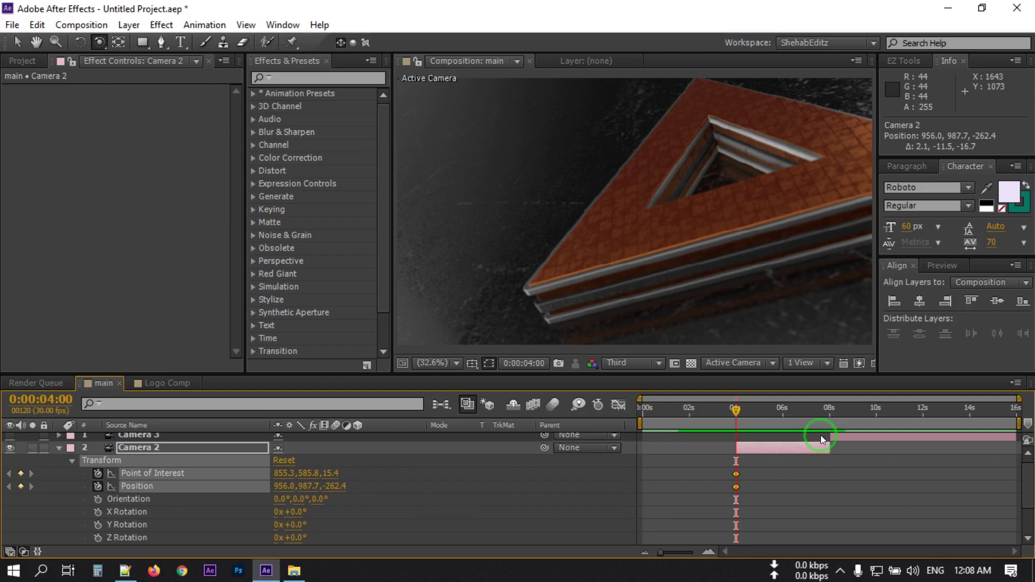
At 0:00:08:00, track Camera 2 sideways along the triangle's edge and orbit it slightly to create the end keyframes.
click(830, 420)
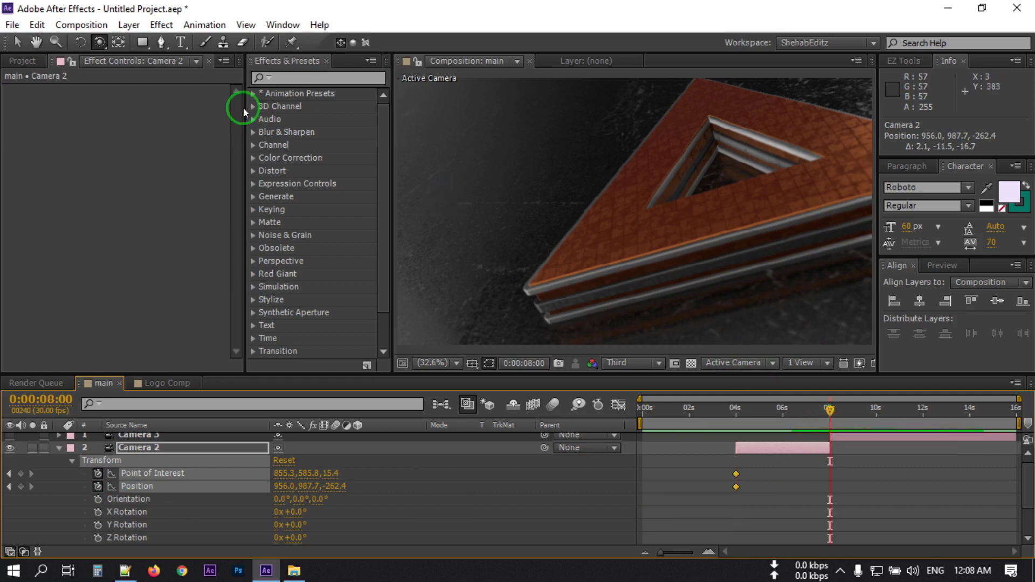
drag(100, 42, 178, 77)
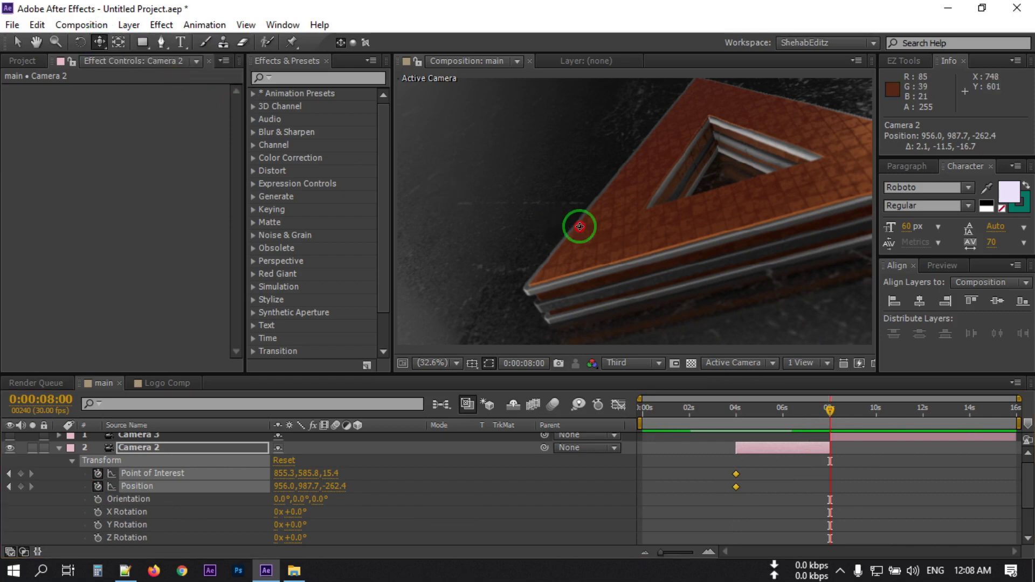
drag(577, 226, 442, 194)
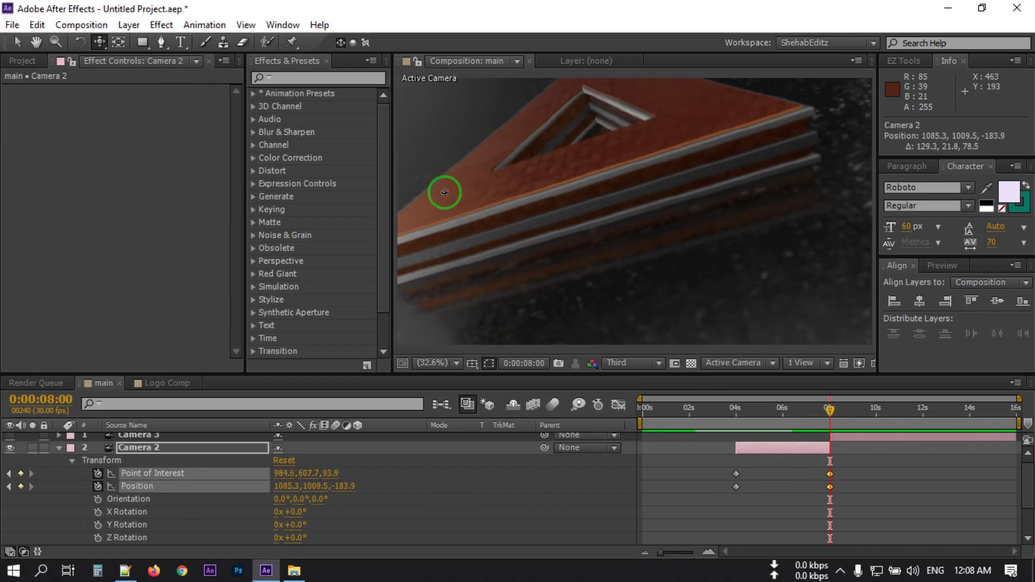
drag(97, 41, 157, 58)
drag(521, 187, 590, 179)
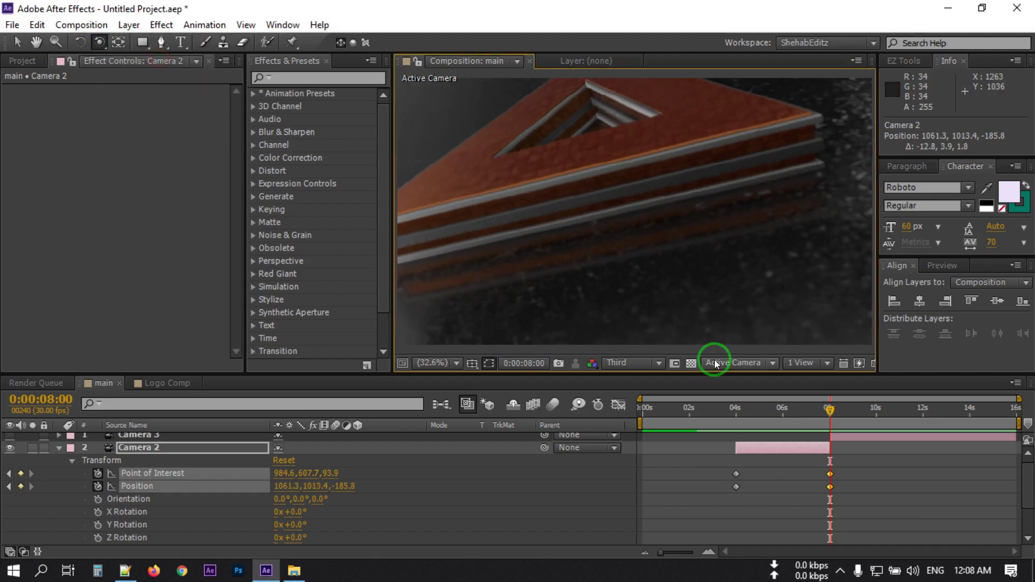
Turn off Camera 2's visibility and collapse it, then turn on and expand Camera 3.
click(12, 447)
scroll(67, 459, up, 1)
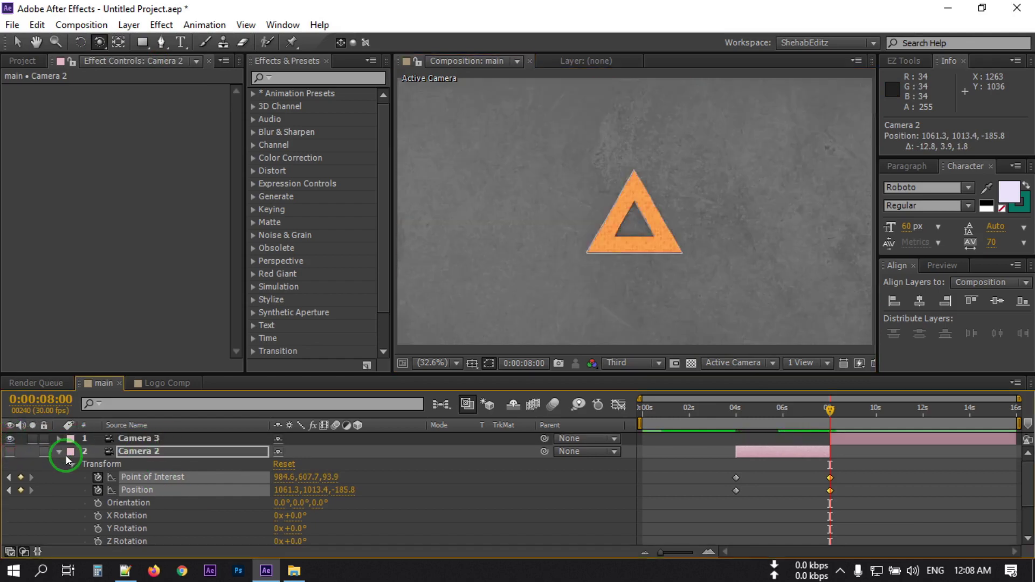
click(59, 452)
click(59, 438)
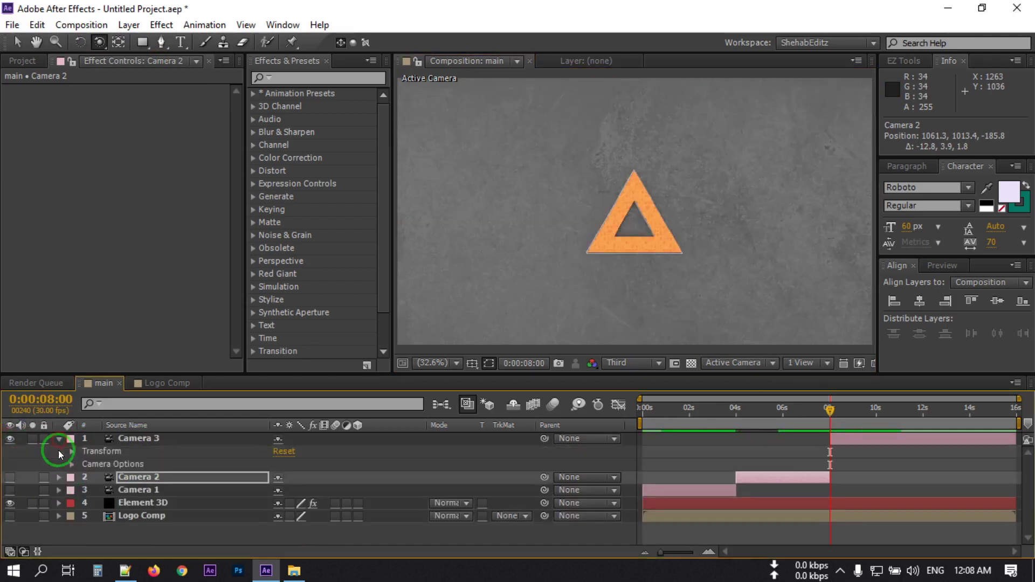
Set Camera 3's aperture to 30 pixels and its focus distance to 6000 pixels.
click(72, 464)
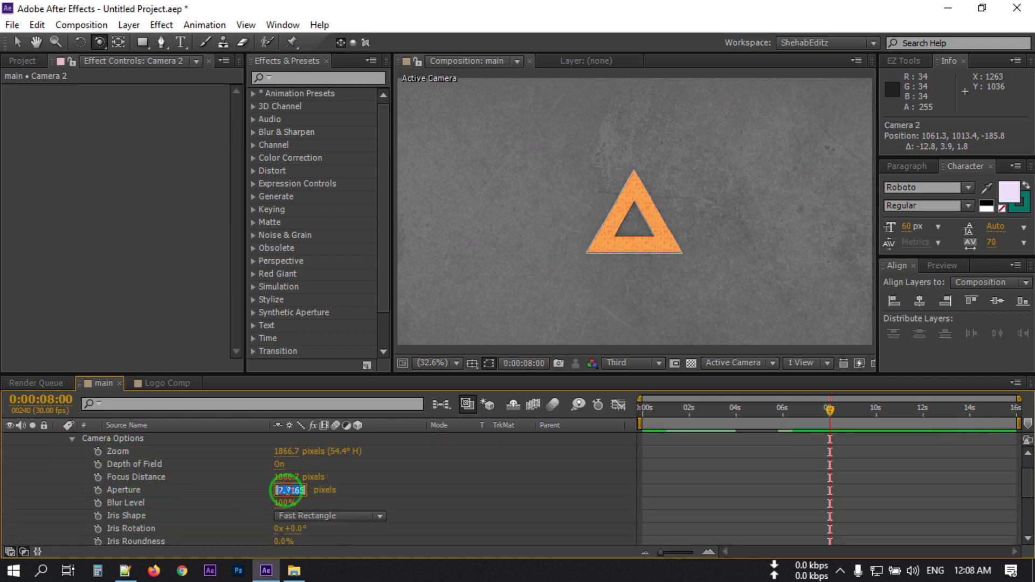
text(0)
key(Return)
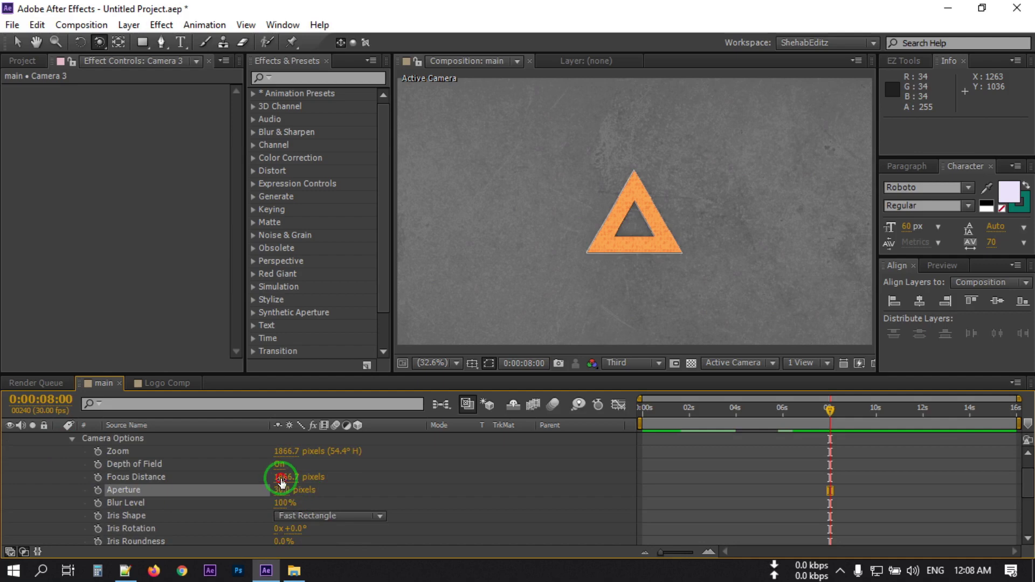
click(288, 478)
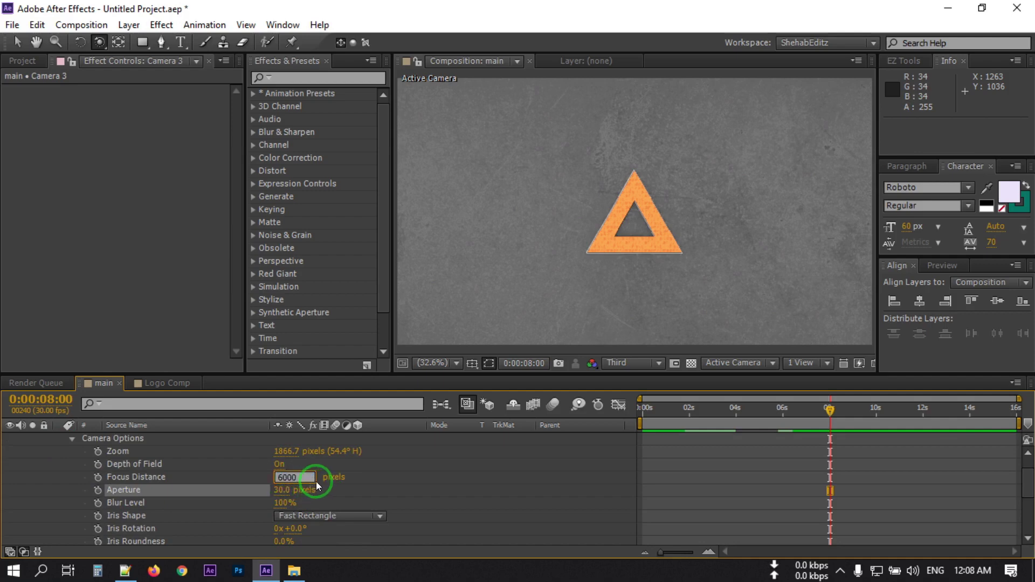
key(Return)
Set Camera 3's blur level to 70% and collapse its camera options.
click(286, 503)
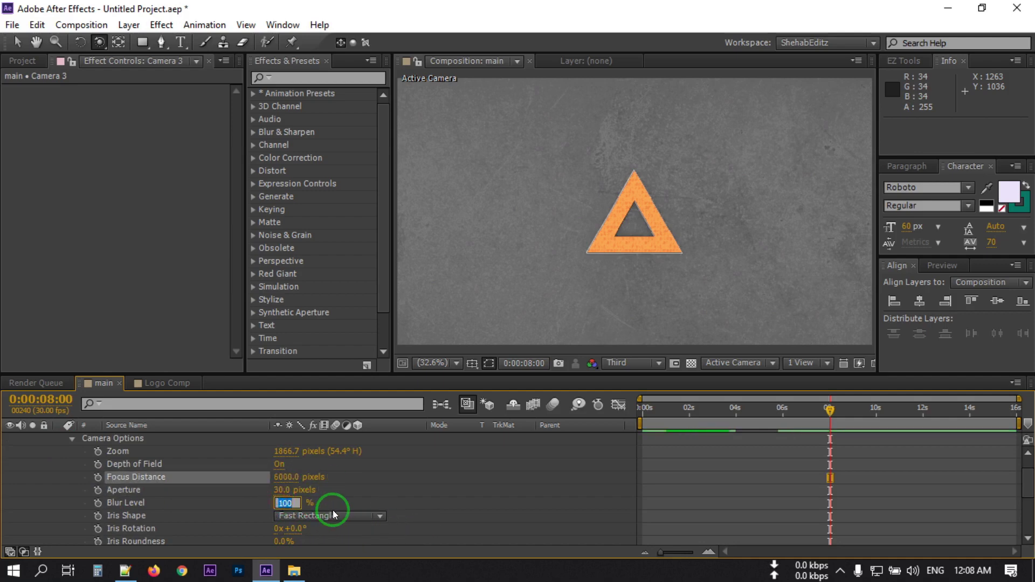
text(70)
key(Return)
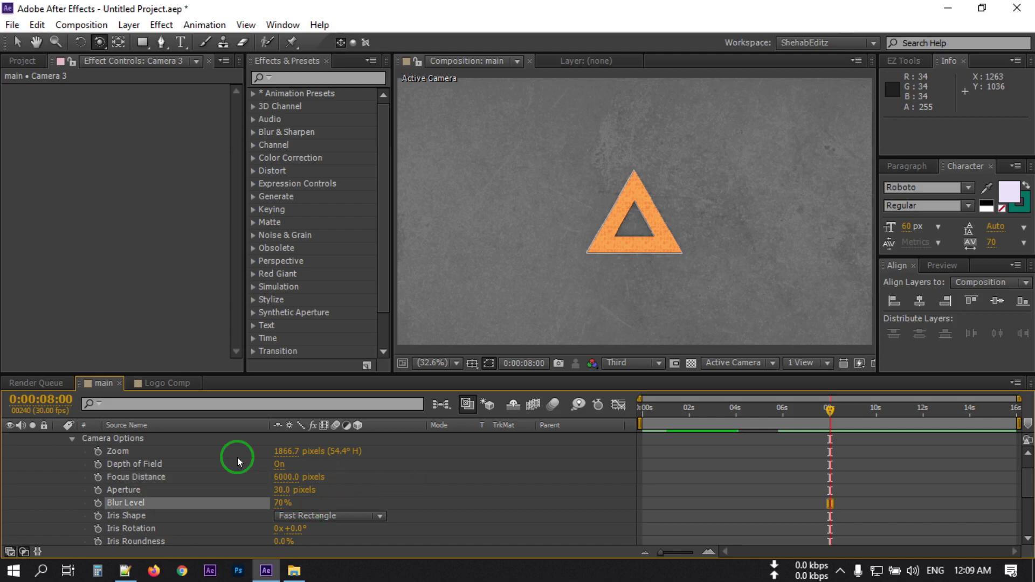
scroll(91, 474, up, 1)
click(71, 464)
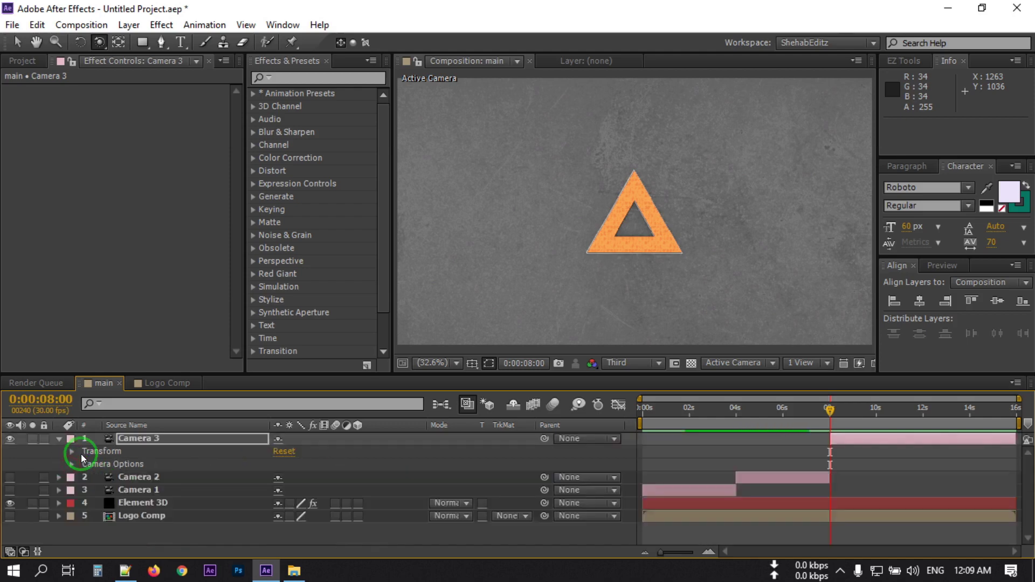
Select Camera 3 and dolly it closer to the logo at 0:00:08:14.
click(109, 439)
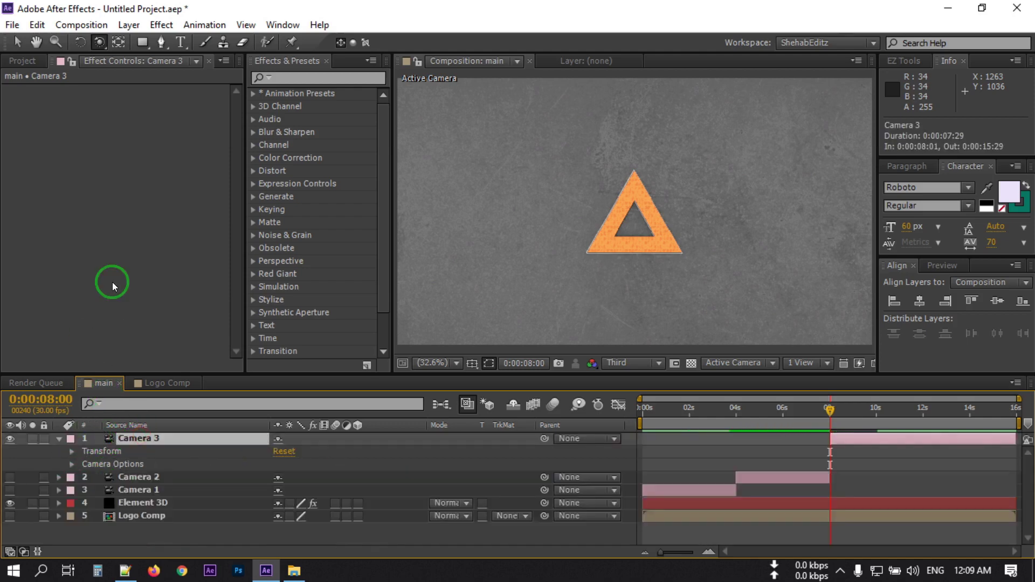
click(99, 43)
drag(98, 46, 203, 95)
click(671, 69)
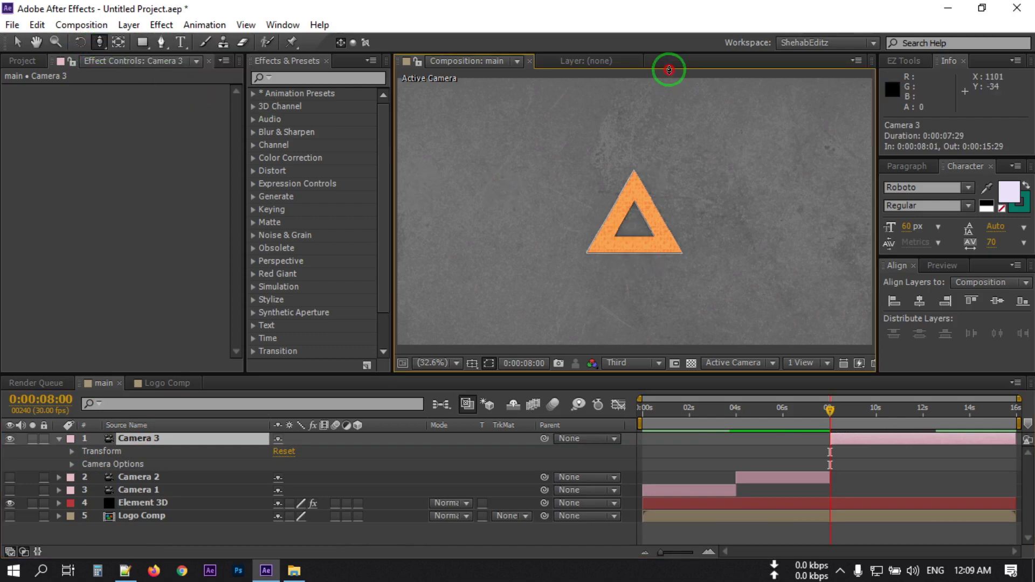
click(111, 435)
click(839, 439)
drag(829, 409, 841, 409)
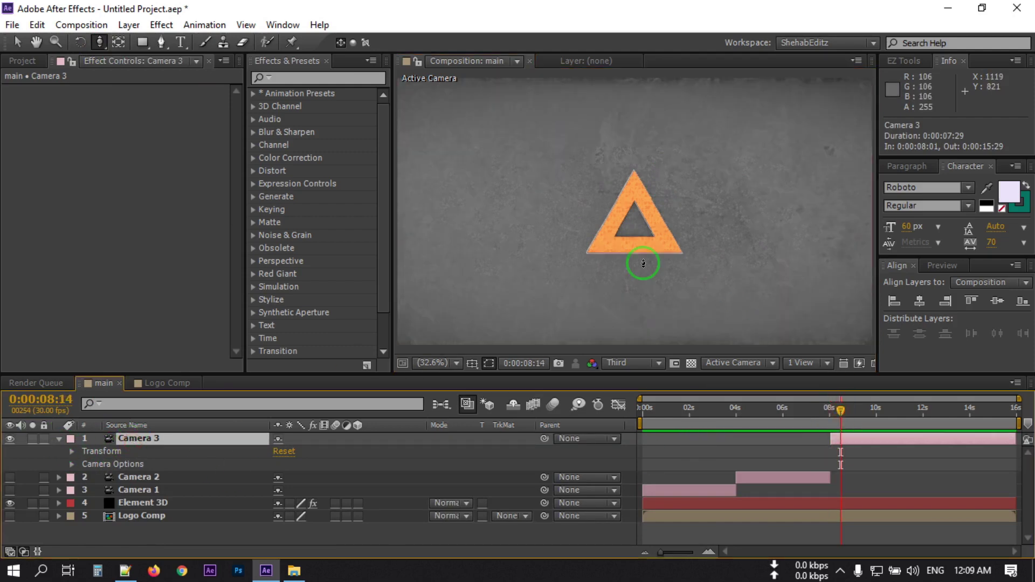
drag(642, 260, 171, 168)
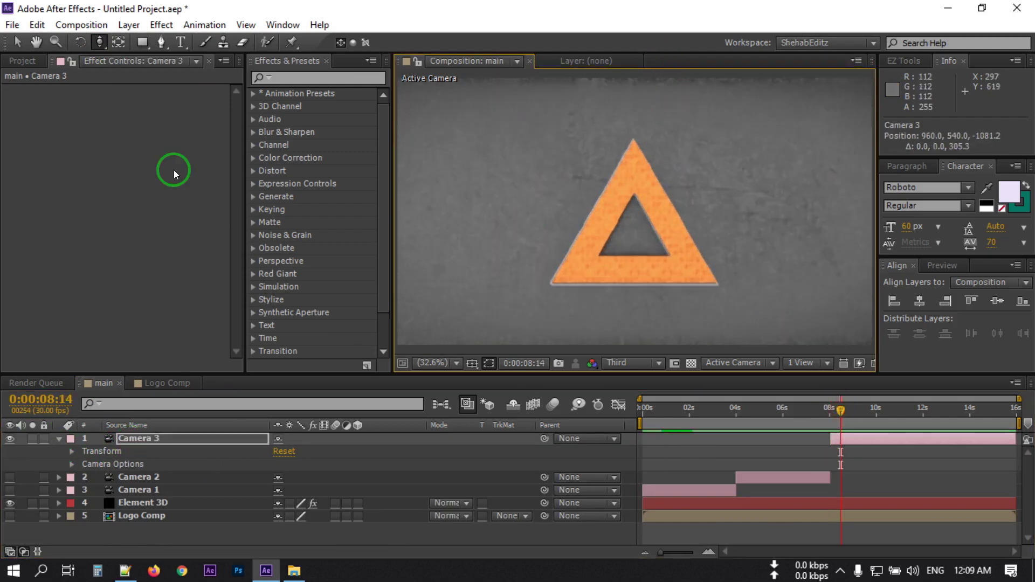
Try a slight orbit of Camera 3, then undo the recent camera adjustments.
click(99, 43)
drag(593, 219, 624, 231)
key(ctrl+z)
key(ctrl+z)
key(ctrl+z)
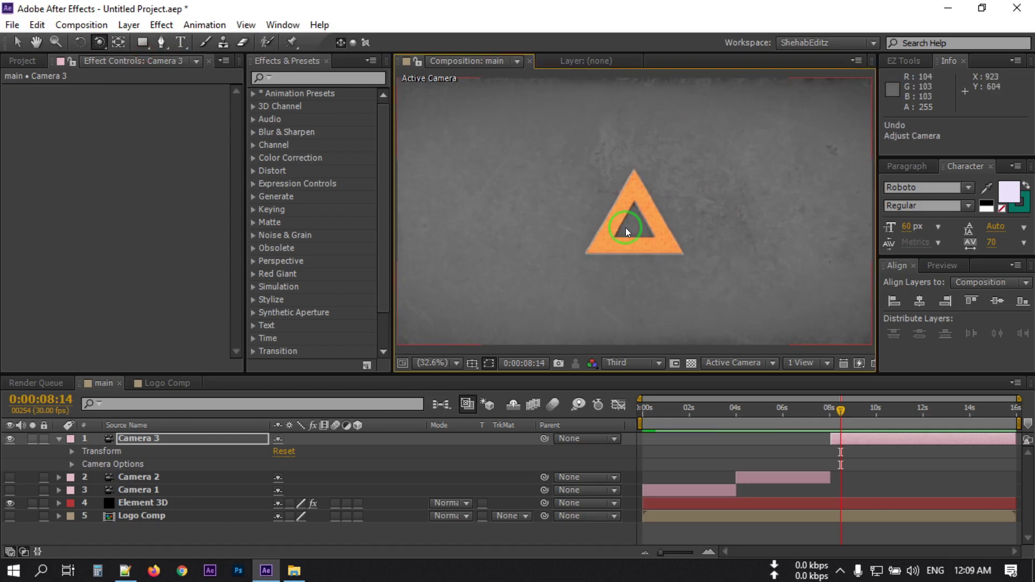
Check Camera 3's camera options at 0:00:08:00 and restore its blur level to 70%.
click(71, 464)
click(155, 477)
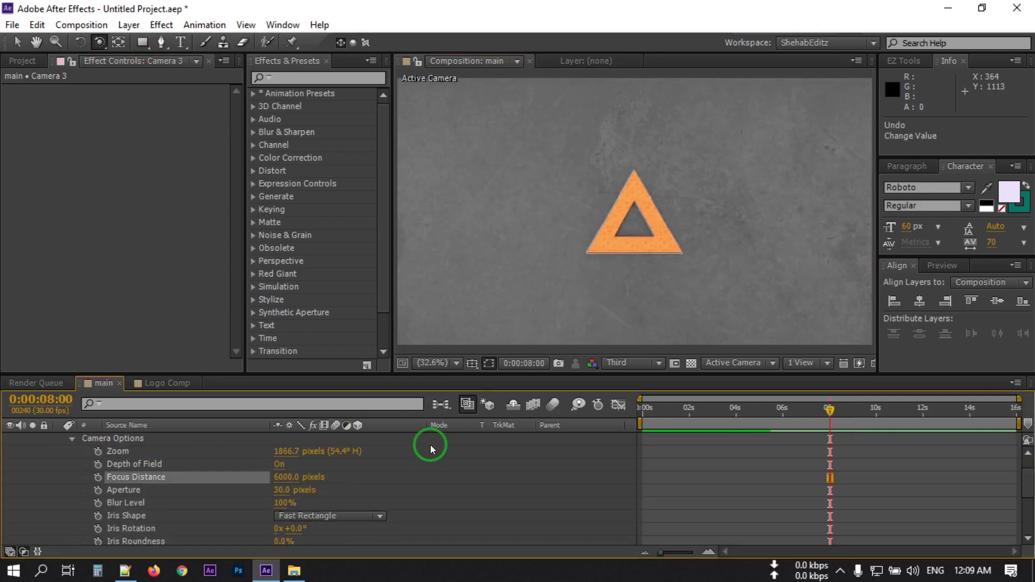
click(284, 503)
text(70)
key(Return)
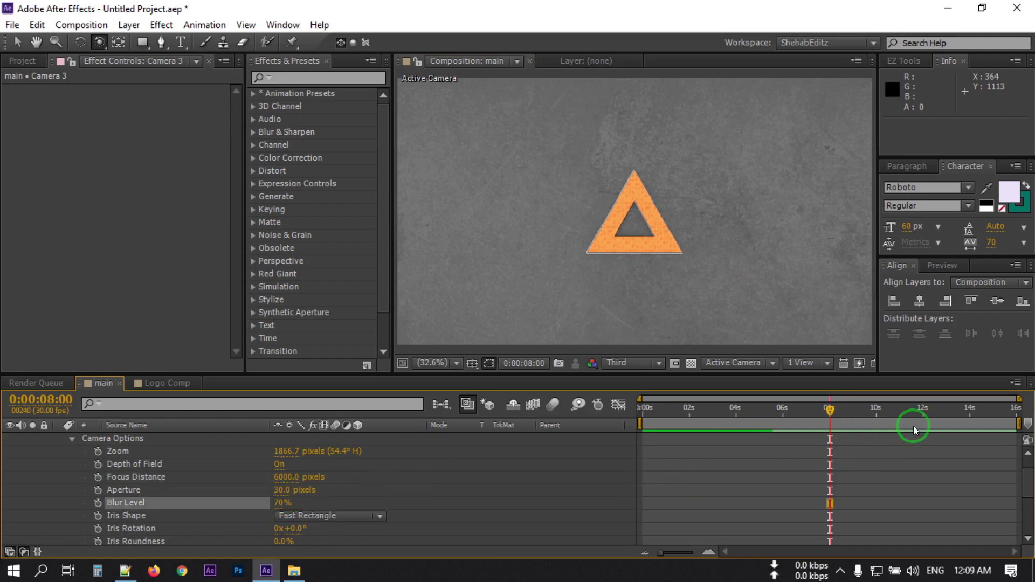
At 0:00:13:02, start keyframing Camera 3's Point of Interest and Position with the logo facing the view.
click(947, 422)
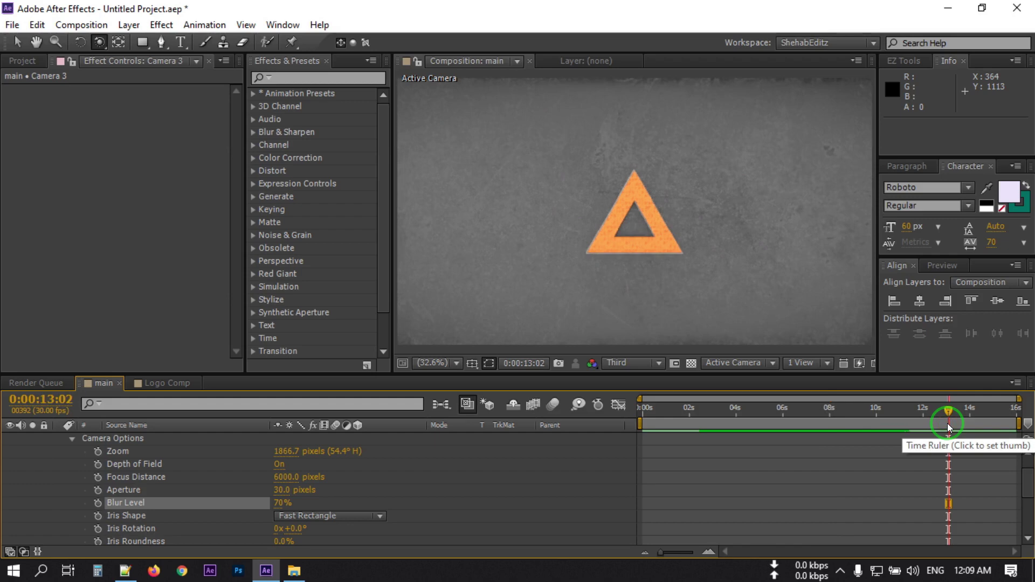
scroll(493, 492, up, 2)
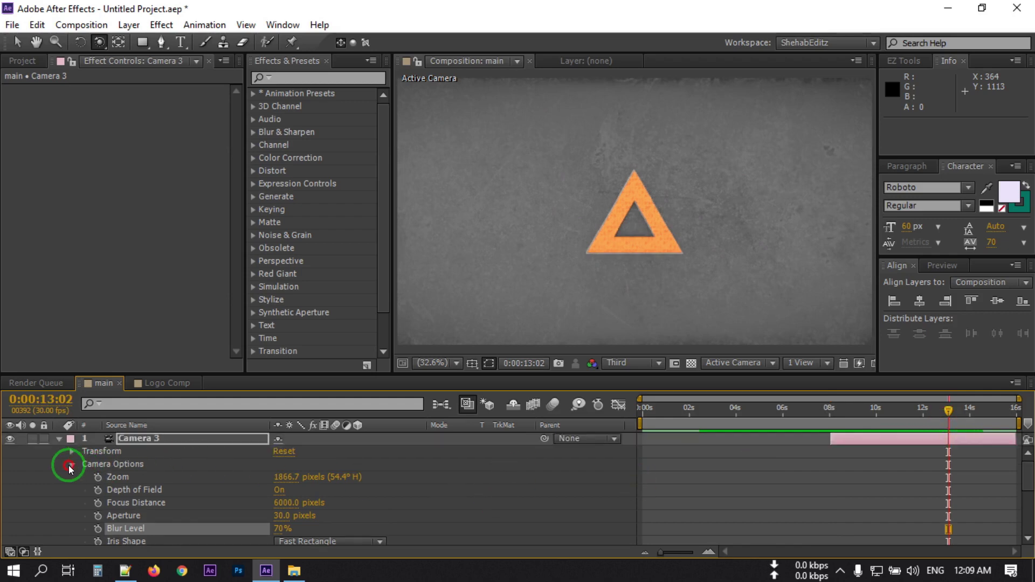
click(69, 467)
click(72, 451)
click(98, 464)
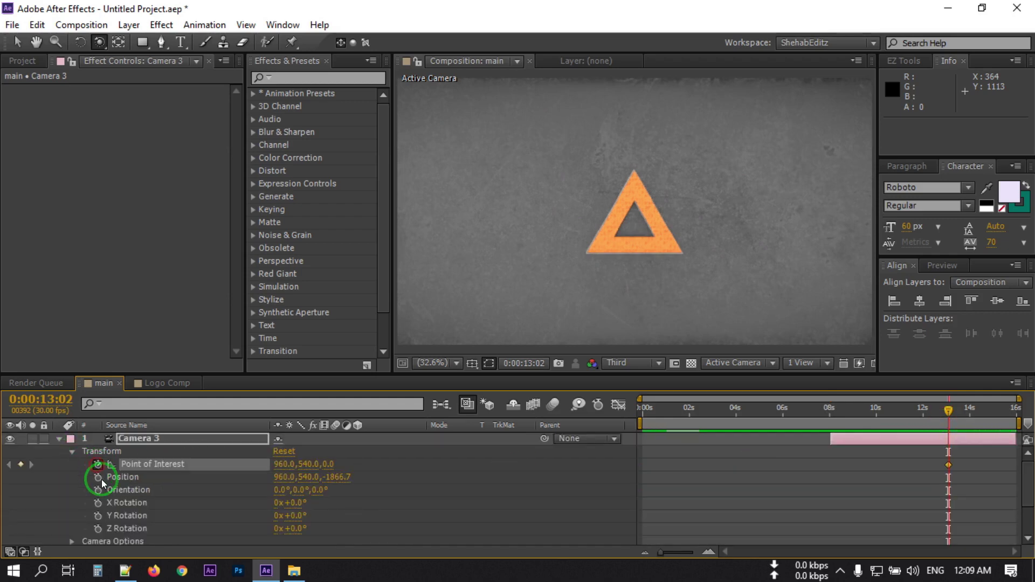
click(100, 479)
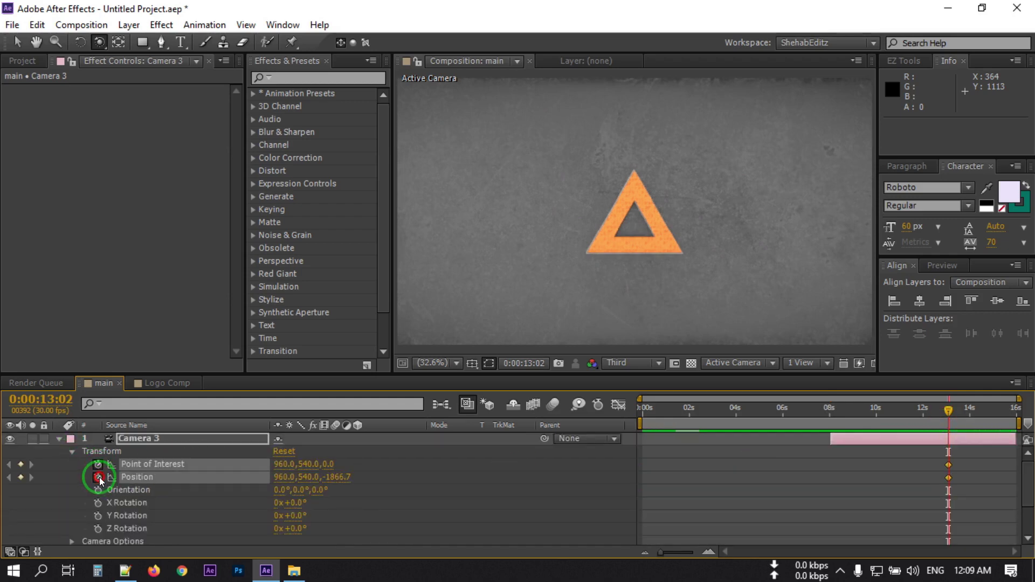
At 0:00:08:01, orbit Camera 3 to the side and dolly it in for the start keyframe, and preview the move.
click(831, 422)
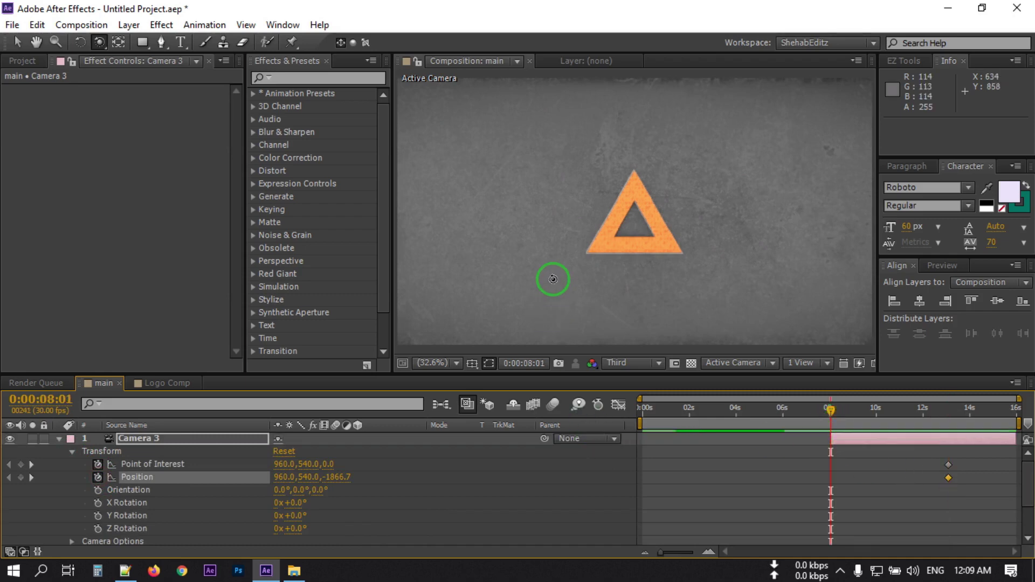
drag(619, 225, 358, 225)
drag(99, 42, 165, 94)
drag(414, 197, 693, 302)
drag(840, 411, 867, 413)
drag(942, 420, 946, 419)
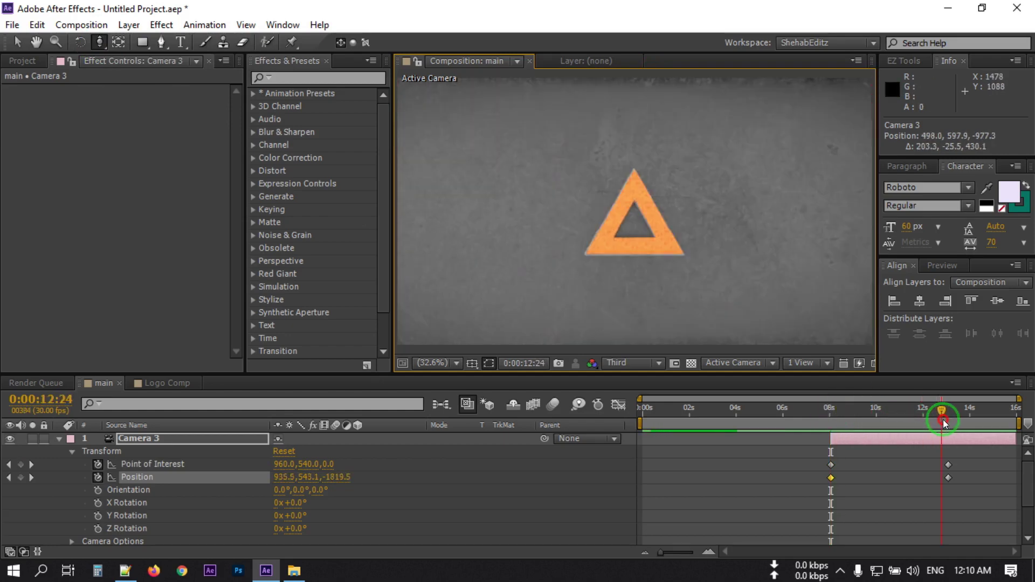
Collapse Camera 3's properties and trim the end of its layer to 0:00:13:02.
click(72, 453)
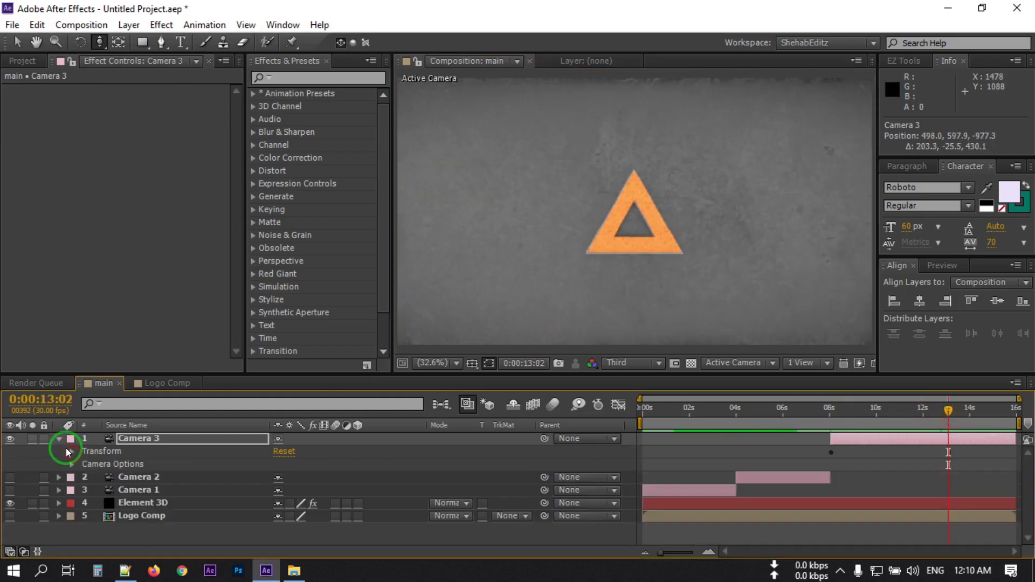
click(59, 439)
click(950, 436)
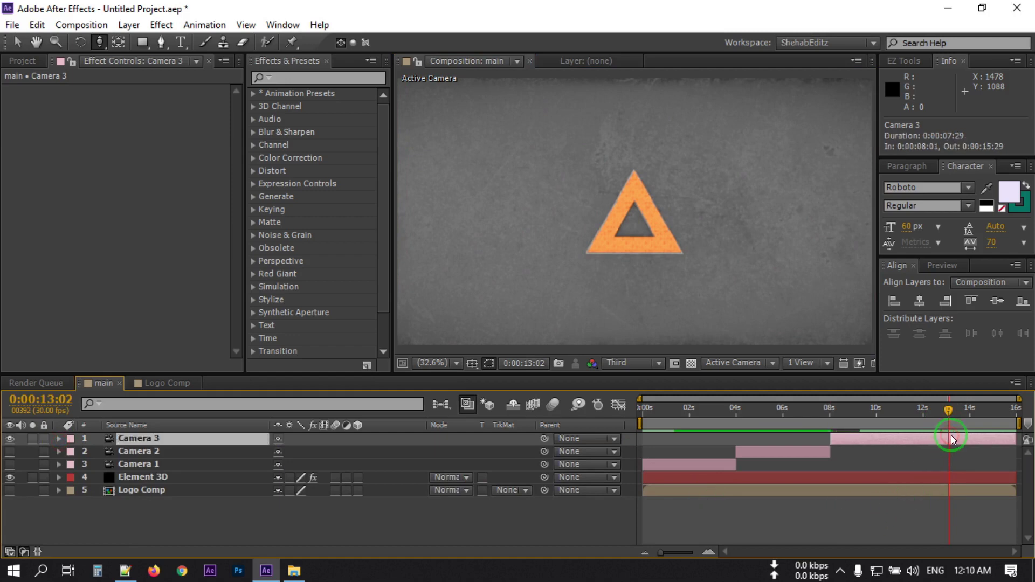
key(alt+bracketright)
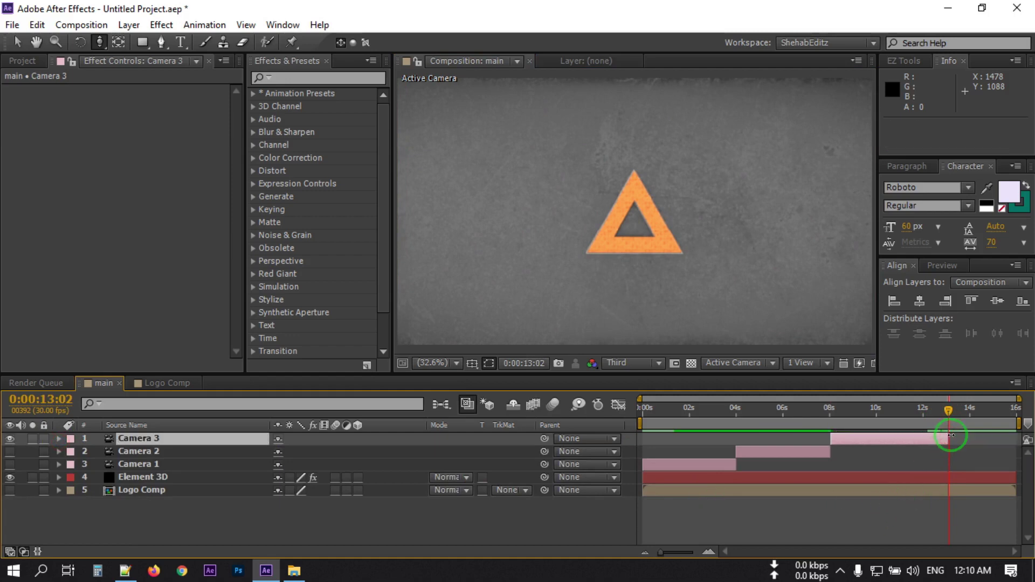
Duplicate the Logo Comp layer, place the copy above Element 3D, make it visible and rename it Logo Reveal.
click(146, 492)
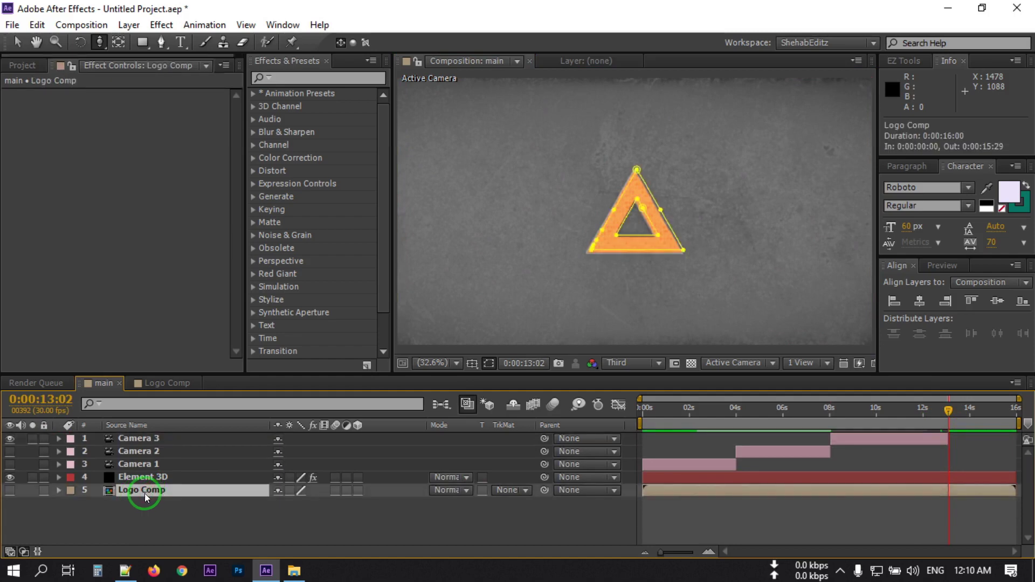
key(ctrl+d)
mouse_move(142, 491)
mouse_down()
mouse_move(139, 439)
mouse_move(145, 470)
mouse_up()
click(8, 479)
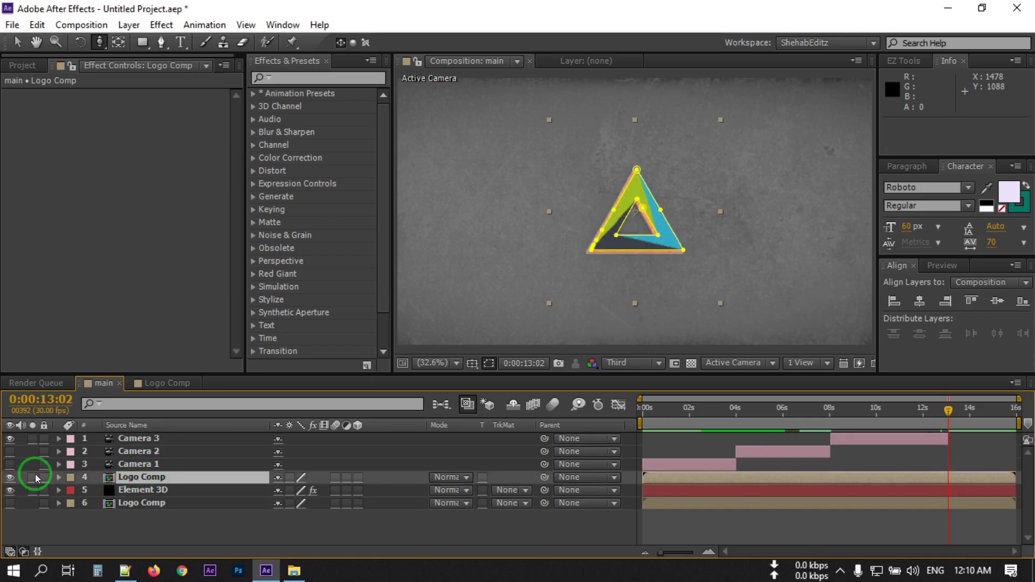
right_click(139, 479)
click(341, 80)
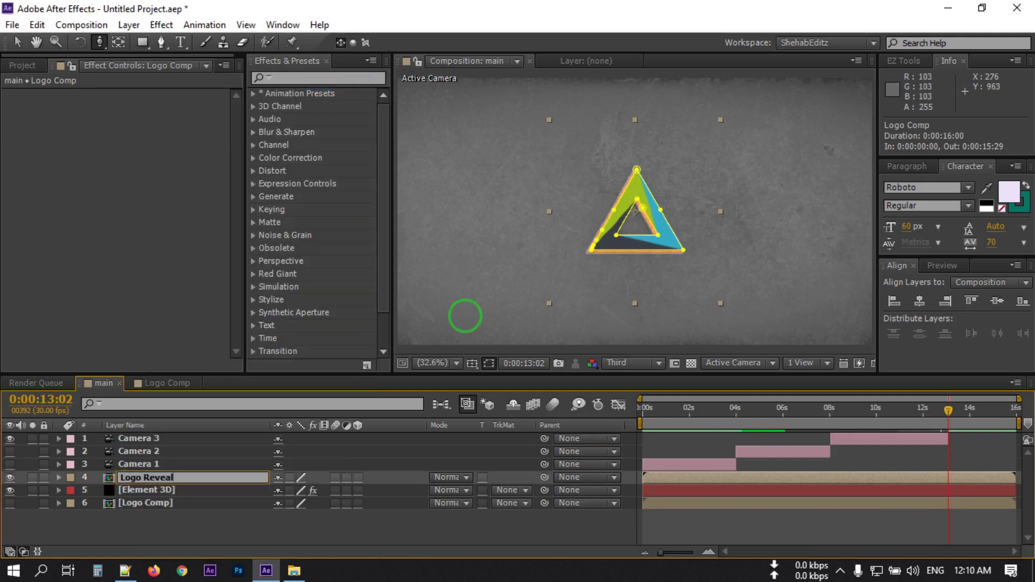
key(Return)
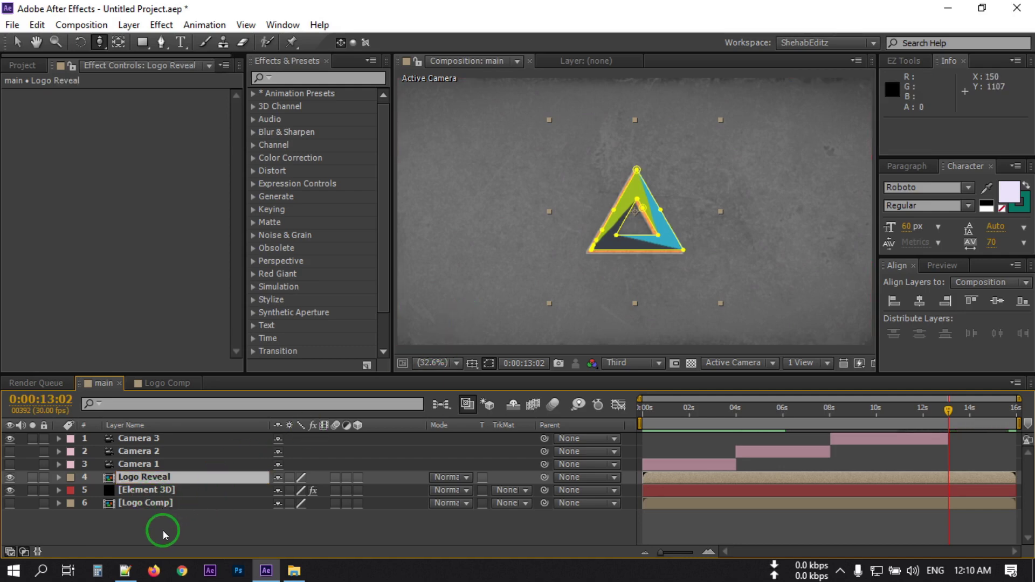
Delete Mask 1 and Mask 2 from the Logo Reveal layer.
key(m)
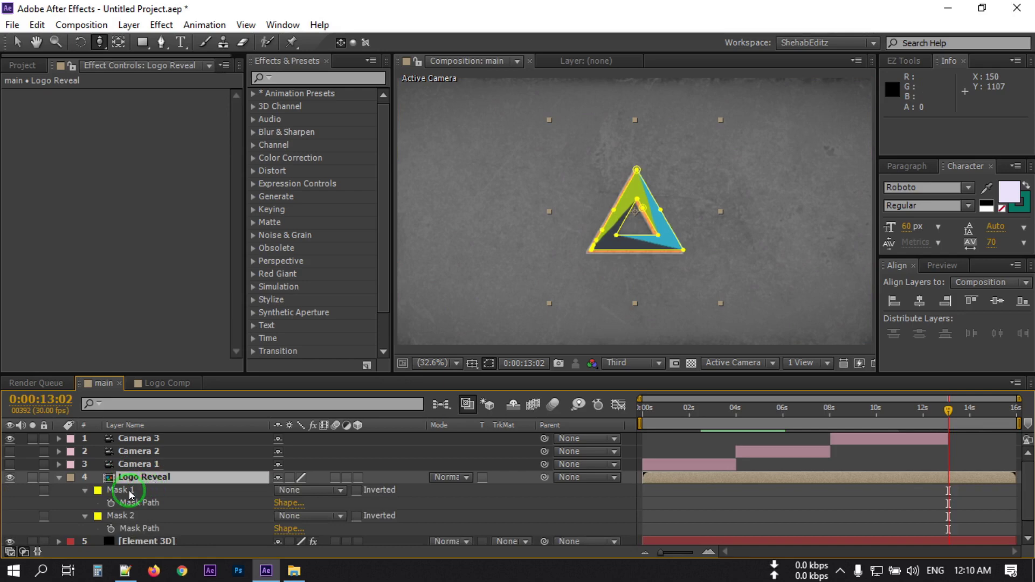
click(129, 492)
shift+click(121, 516)
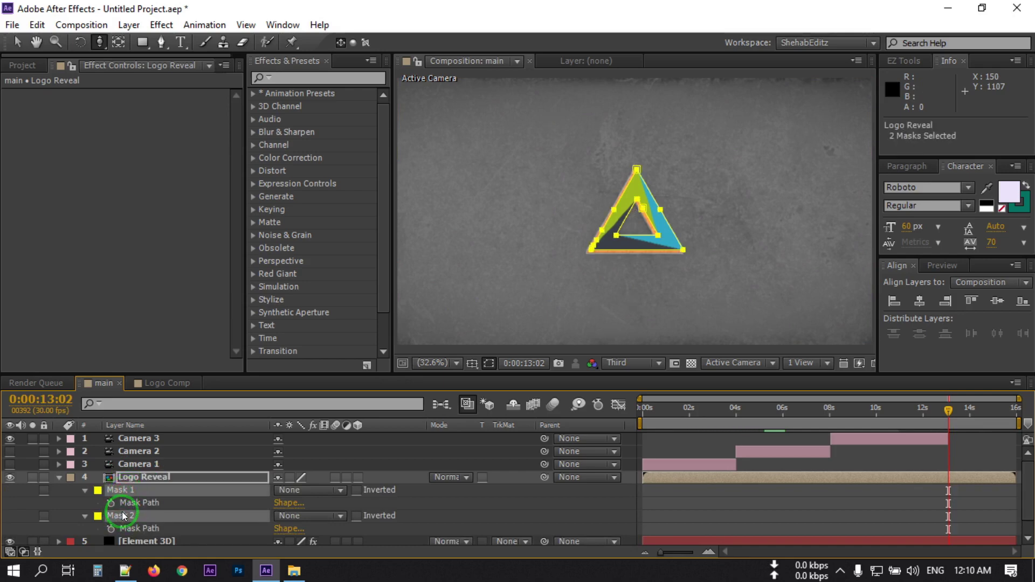
key(Delete)
Nudge the Logo Reveal layer to position 948, 549 so that it covers the face of the 3D logo.
click(207, 474)
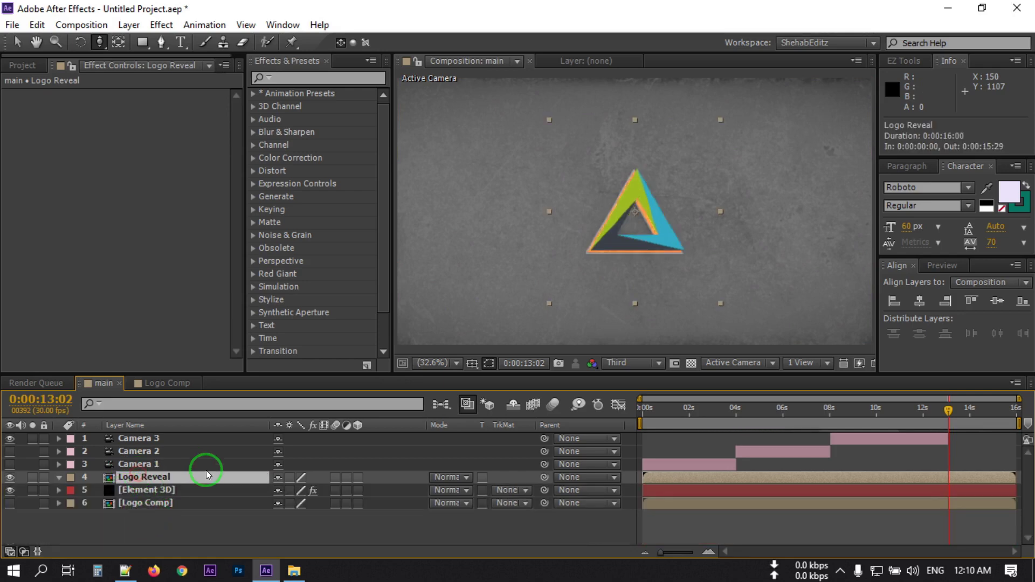
drag(587, 300, 587, 299)
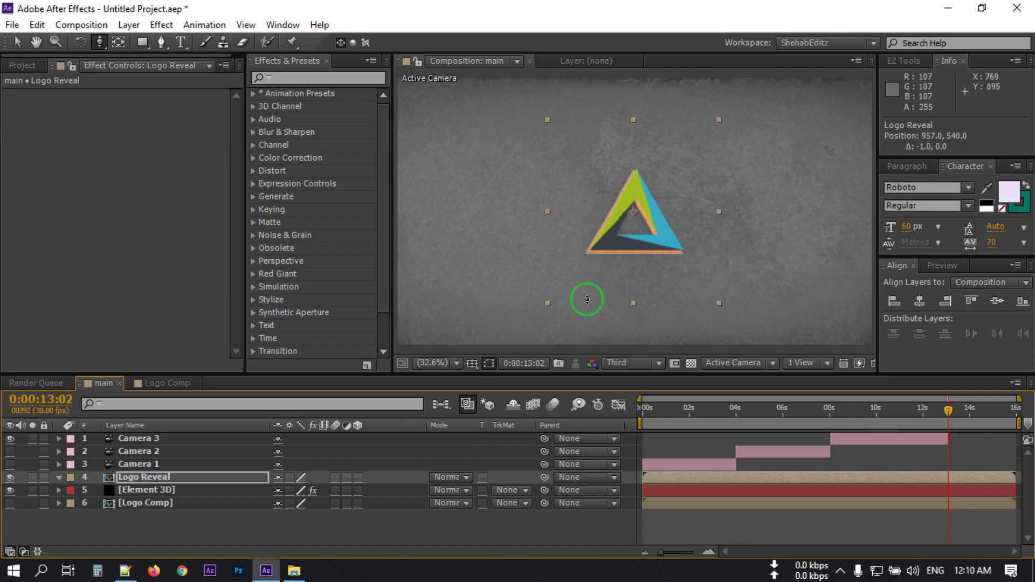
key(Left)
key(Left)
key(Left)
key(Left)
key(Left)
key(Left)
key(Down)
key(Down)
key(Down)
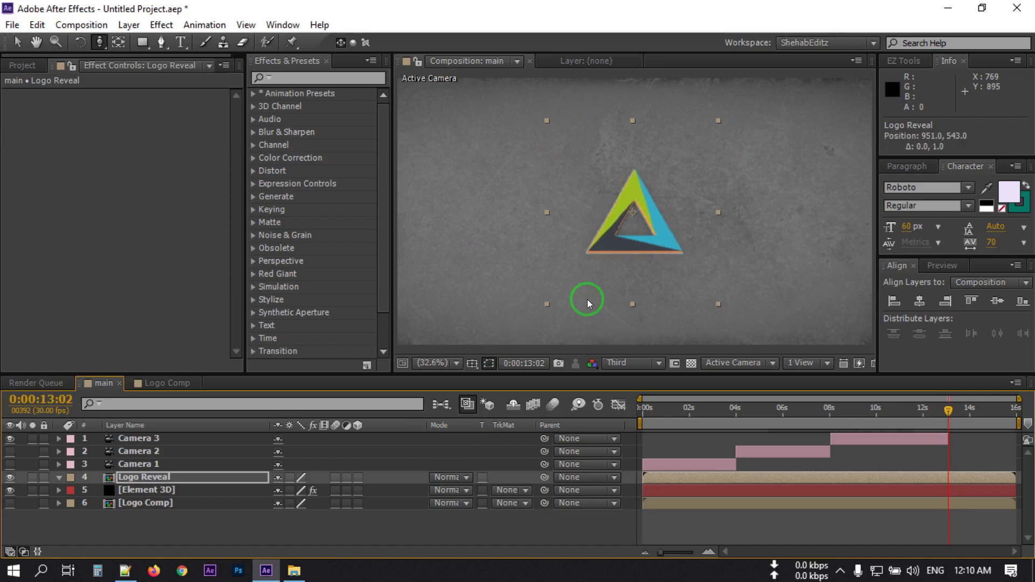
key(Down)
key(Down)
key(Down)
key(Down)
key(Down)
key(Down)
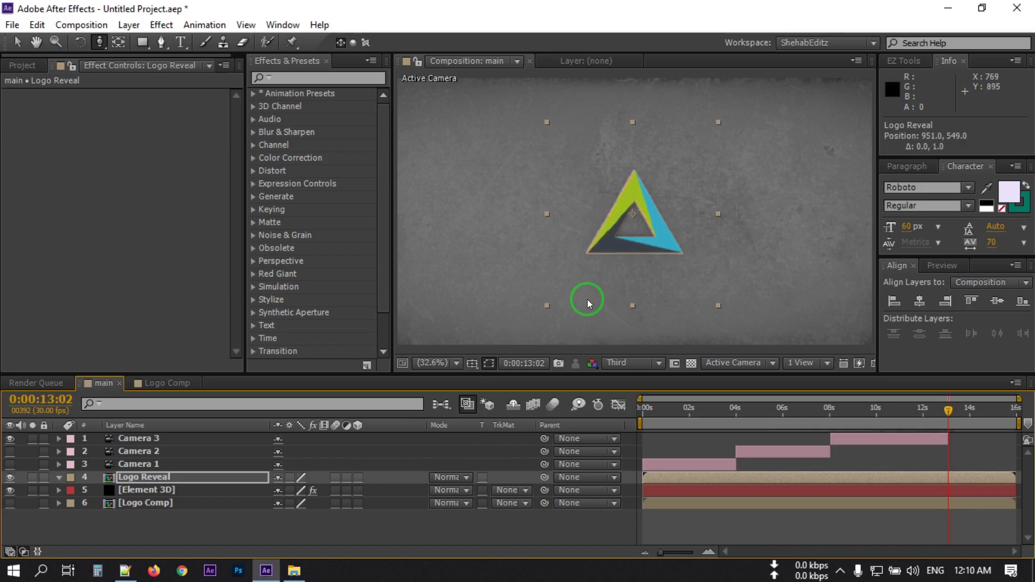
key(Left)
key(Left)
key(Left)
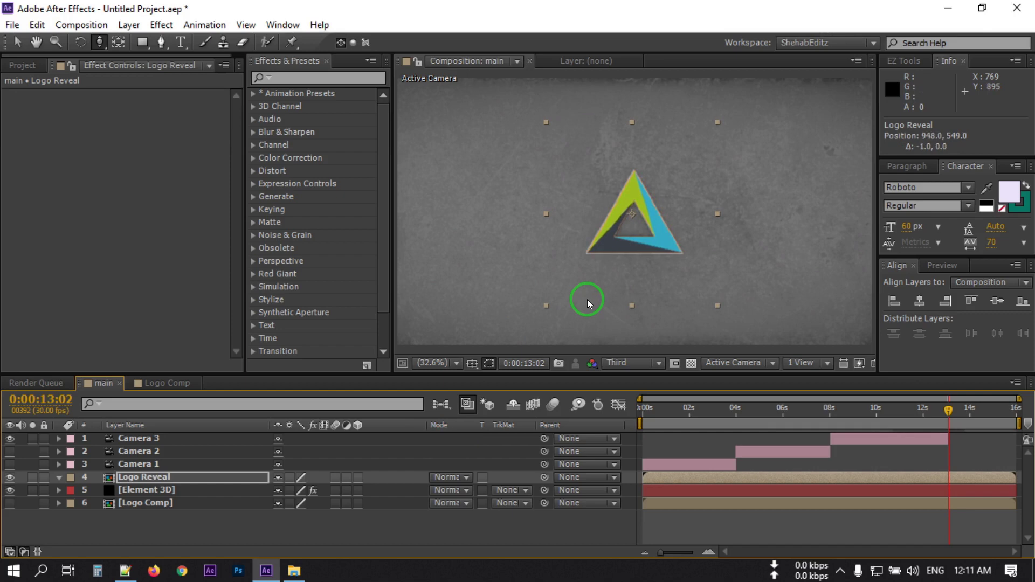
Keyframe Element 3D's opacity from 100% at 0:00:12:00 to 0% at 0:00:13:02.
click(141, 479)
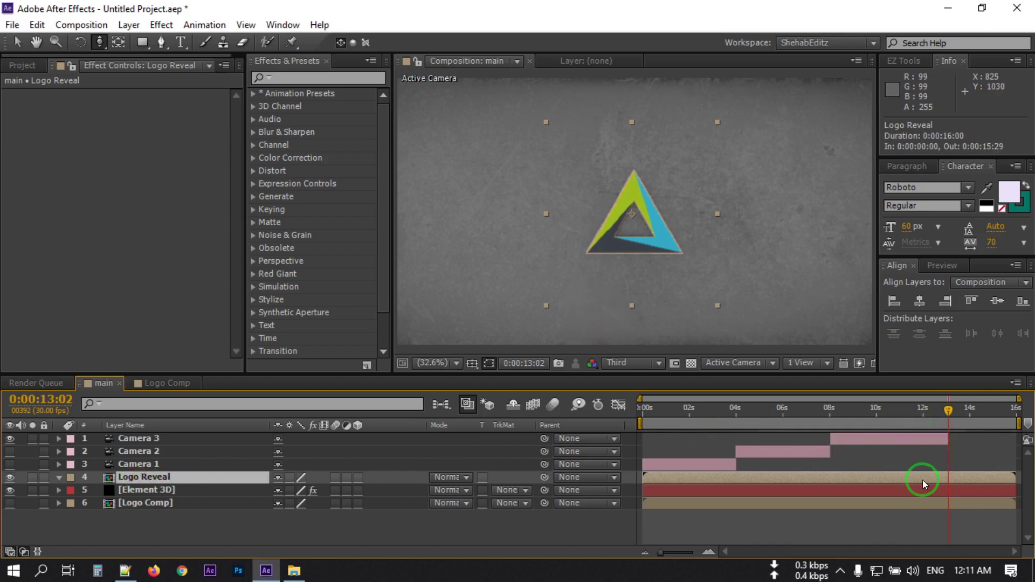
click(139, 490)
click(923, 418)
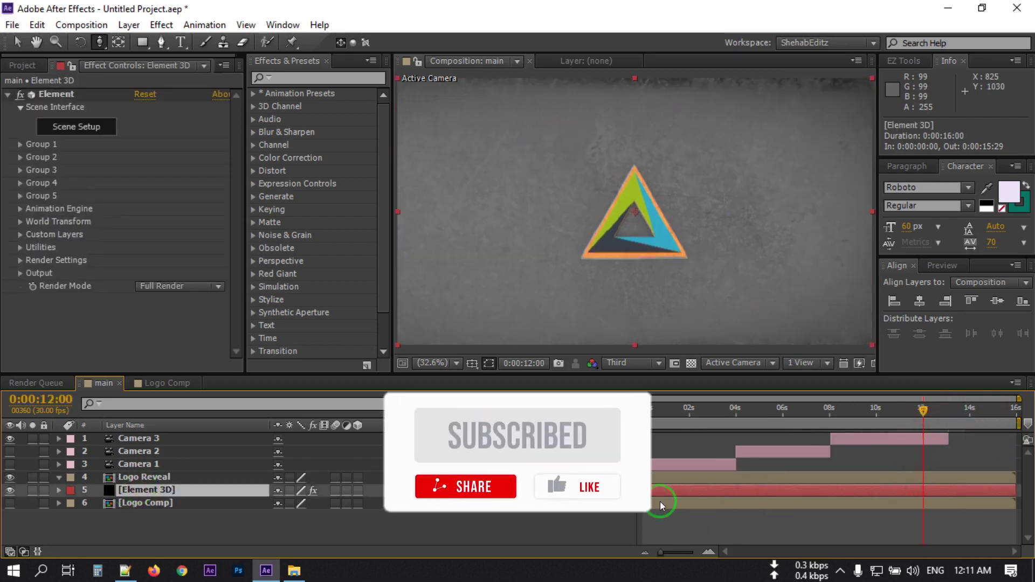
key(t)
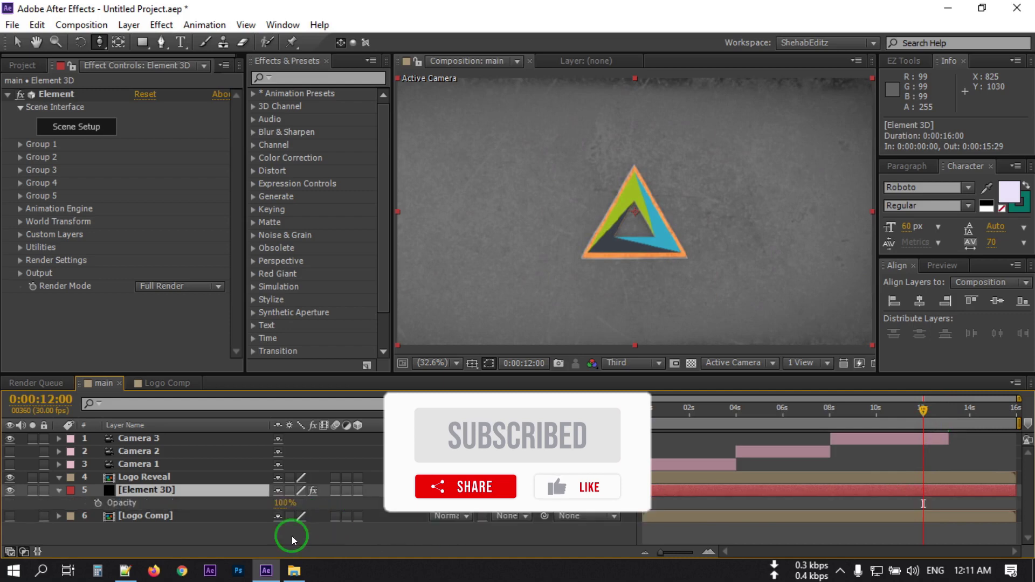
click(97, 503)
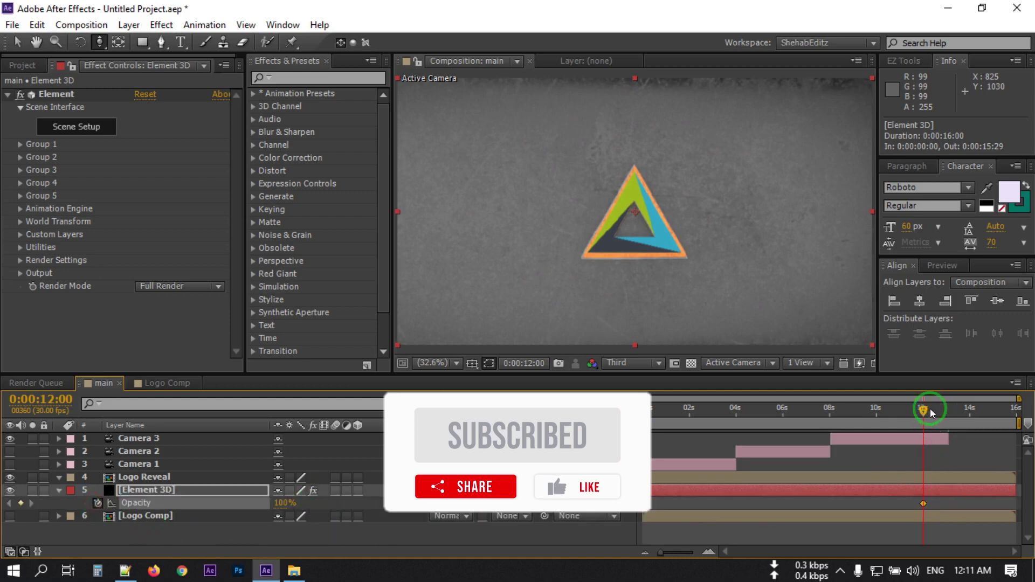
drag(938, 411, 952, 411)
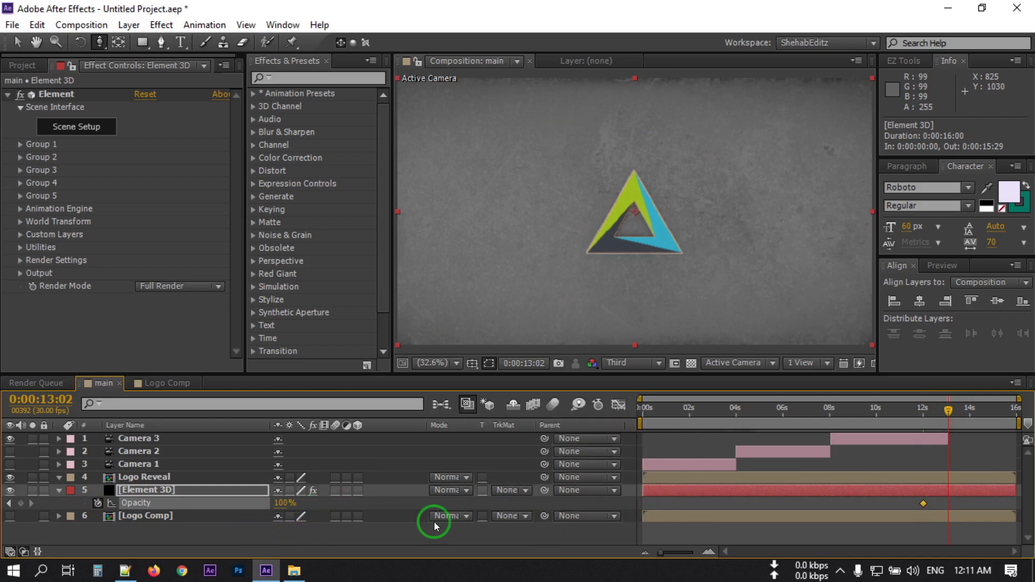
drag(287, 507, 89, 496)
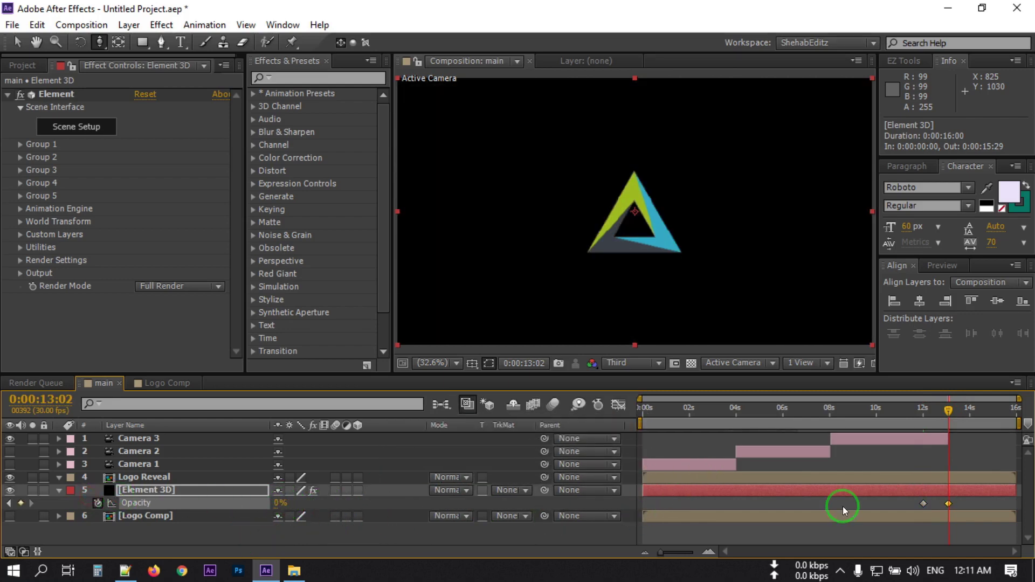
Keyframe Logo Reveal's opacity from 0% at 0:00:12:00 to 100% at 0:00:13:02.
click(919, 418)
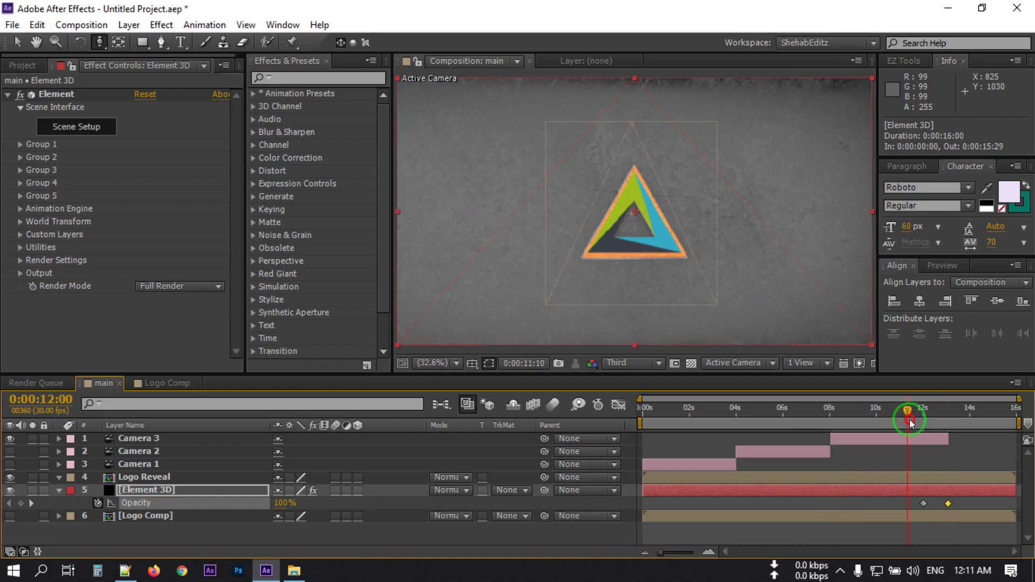
click(953, 483)
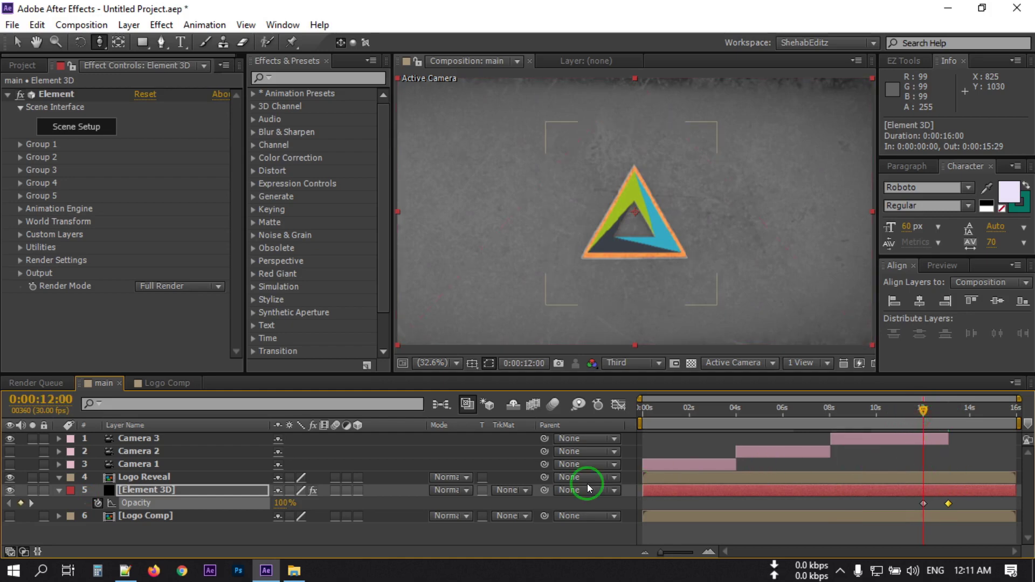
click(152, 477)
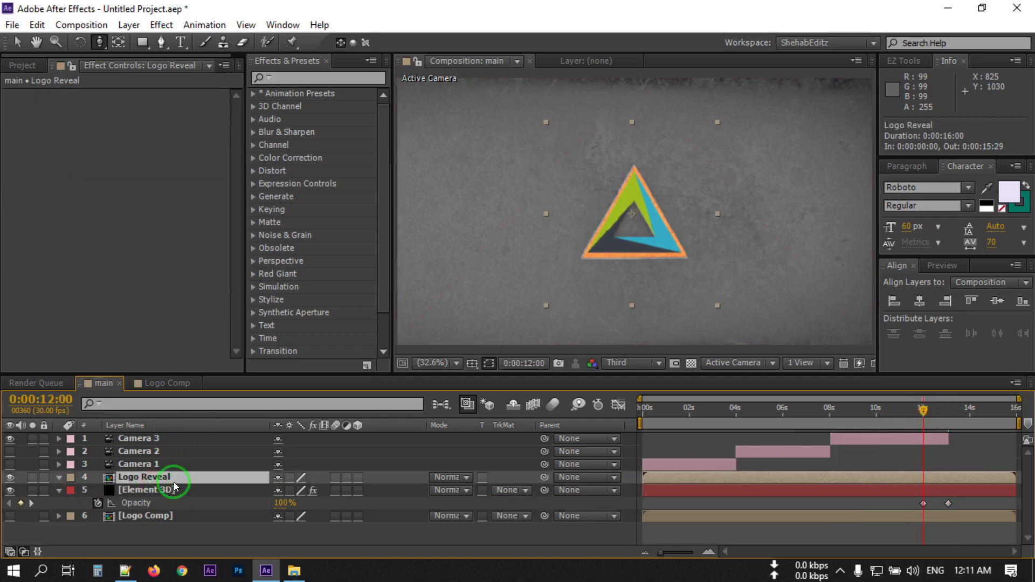
key(t)
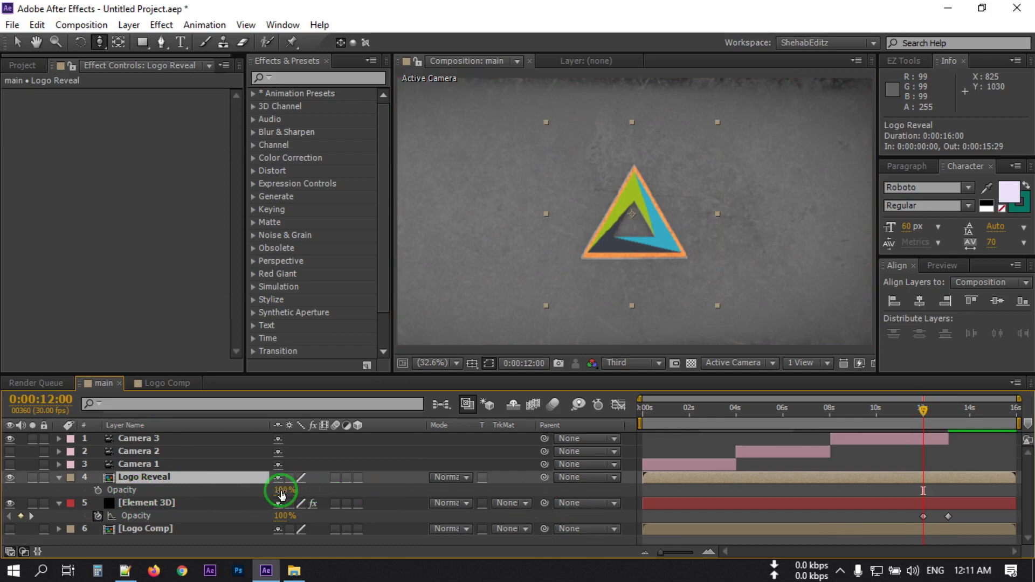
drag(281, 494, 95, 500)
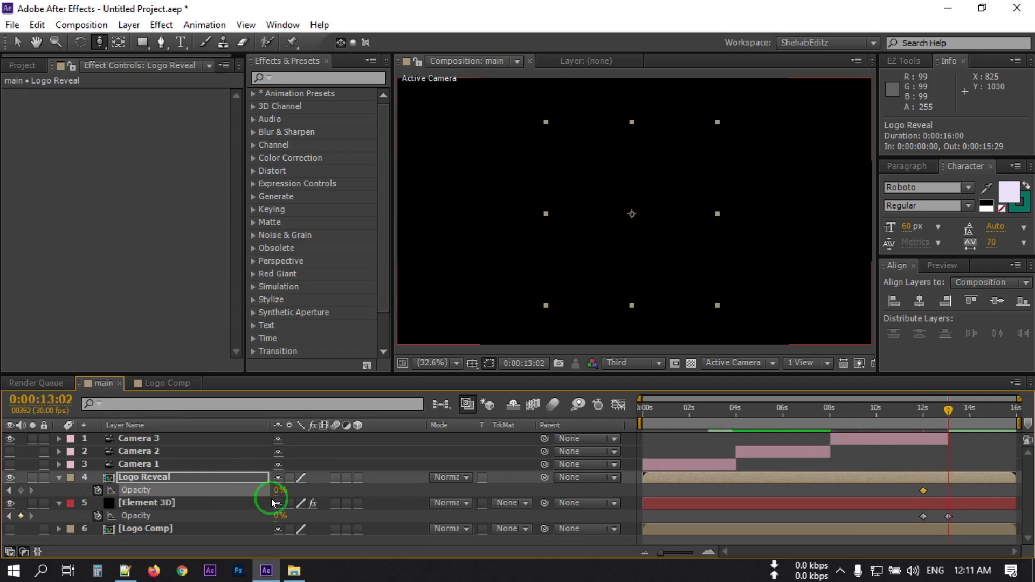
drag(278, 491, 772, 487)
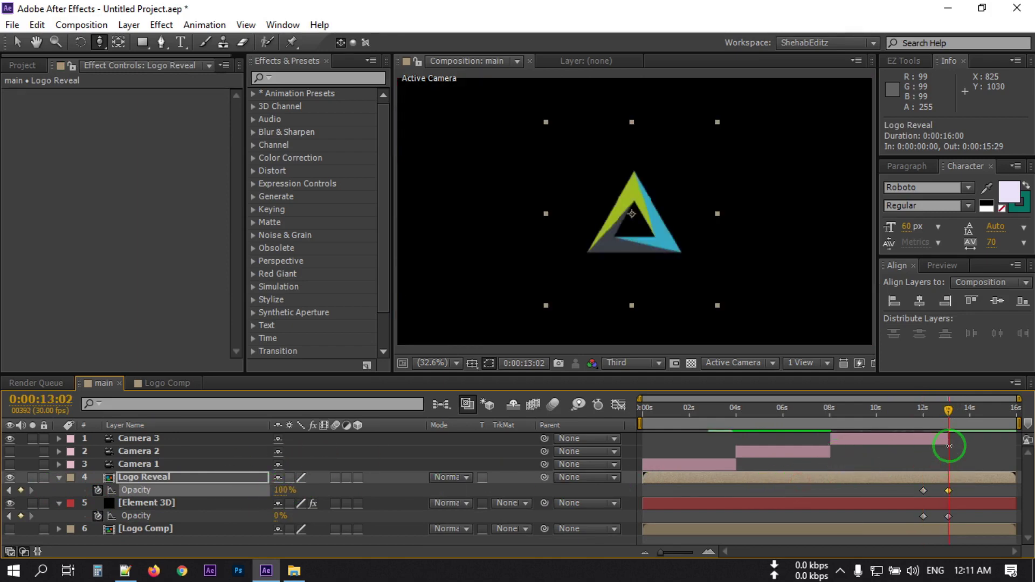
Shift the opacity keyframes of Logo Reveal and Element 3D together so the crossfade runs from 0:00:12:22 to 0:00:13:24.
drag(947, 412, 929, 415)
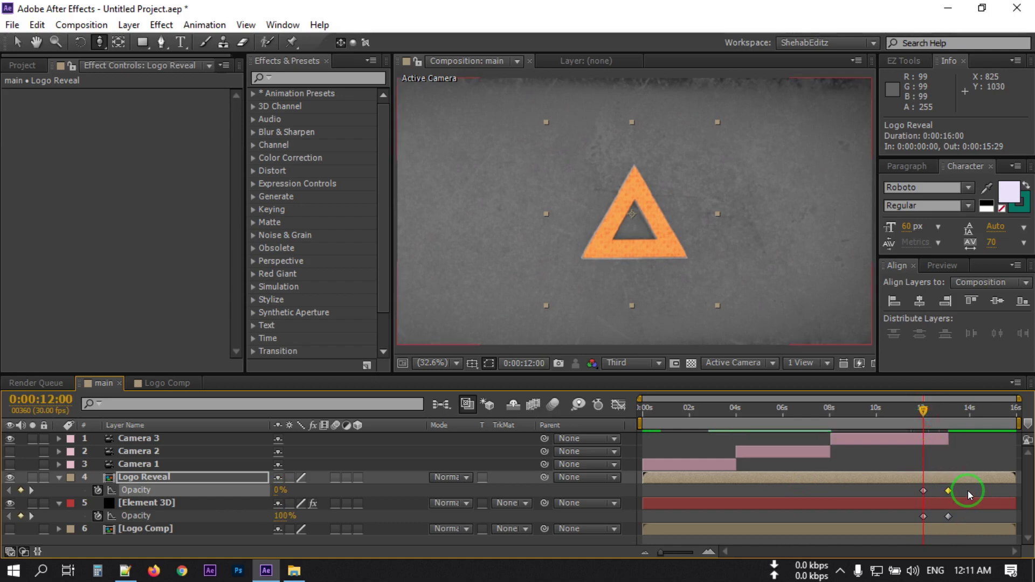
drag(968, 492, 918, 529)
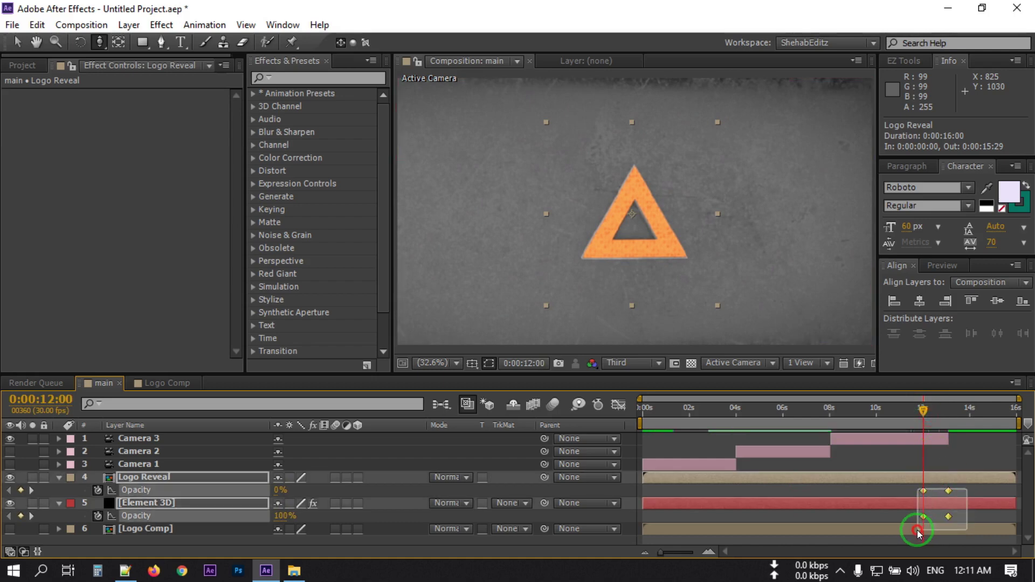
click(923, 490)
drag(935, 492, 939, 491)
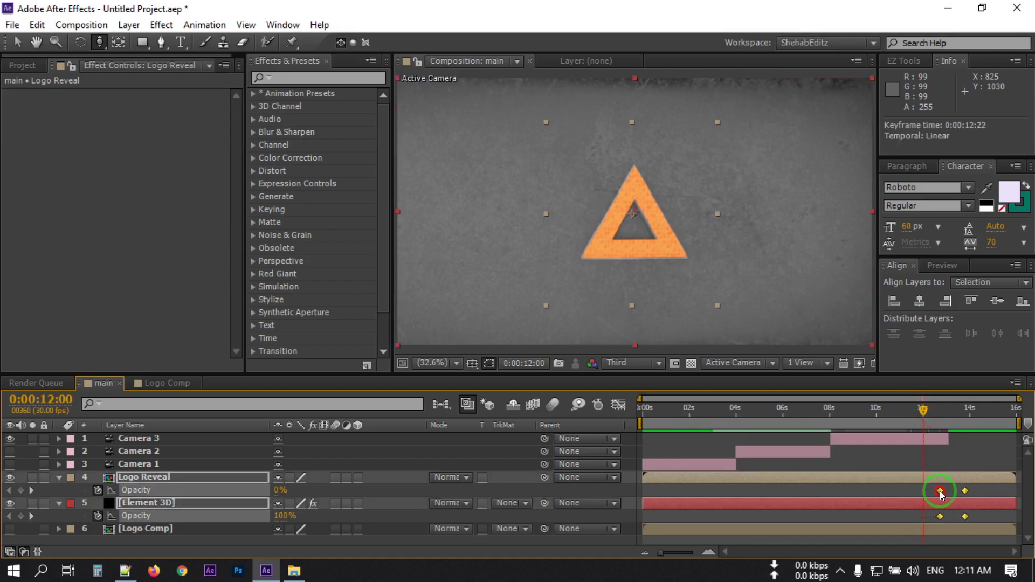
drag(925, 412, 964, 411)
click(965, 491)
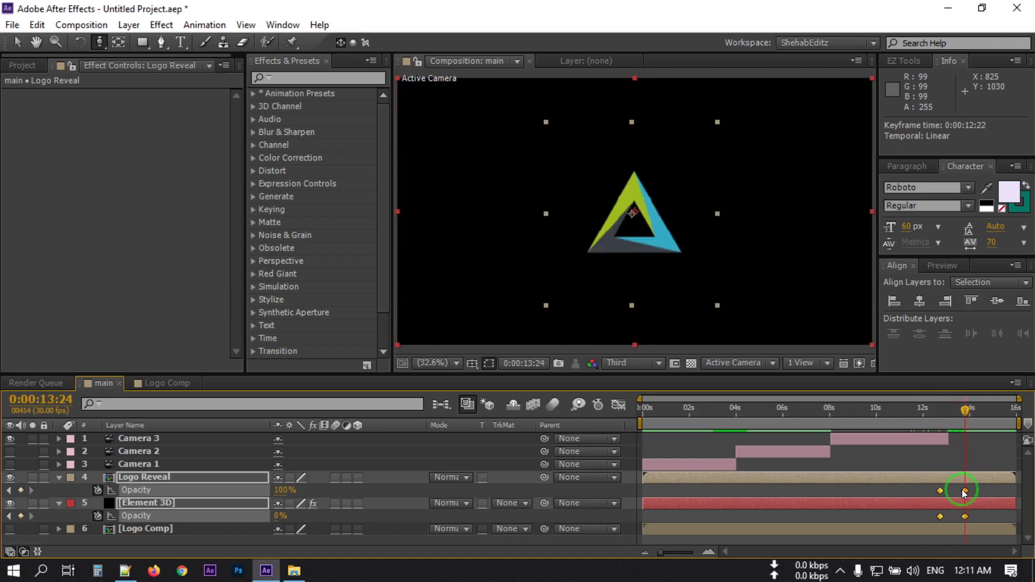
Keyframe Logo Reveal's position from 948, 549 at 0:00:13:24 to about 948, 444.7 at 0:00:14:21 so the logo moves up.
click(59, 478)
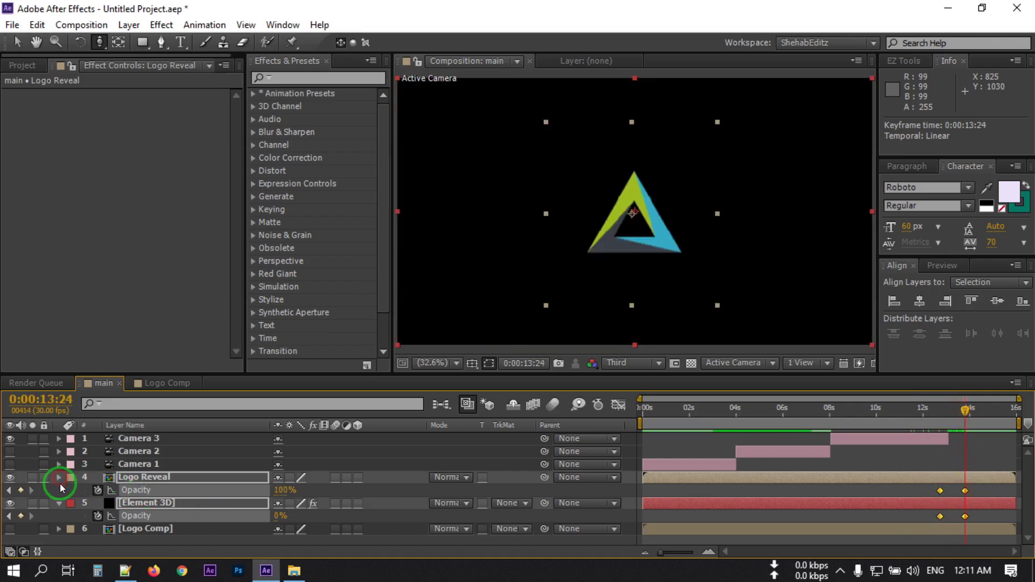
click(60, 490)
click(126, 530)
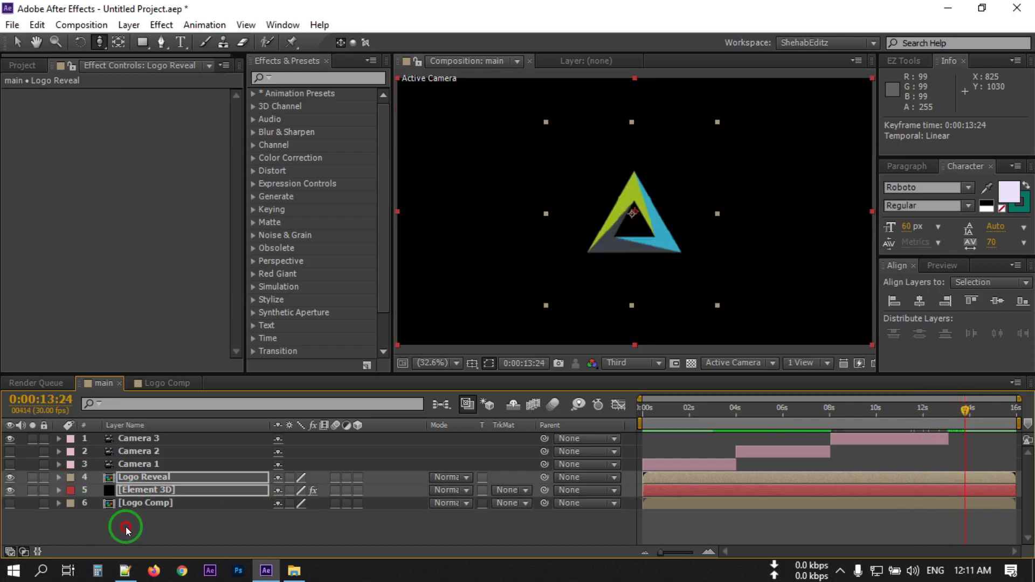
click(140, 478)
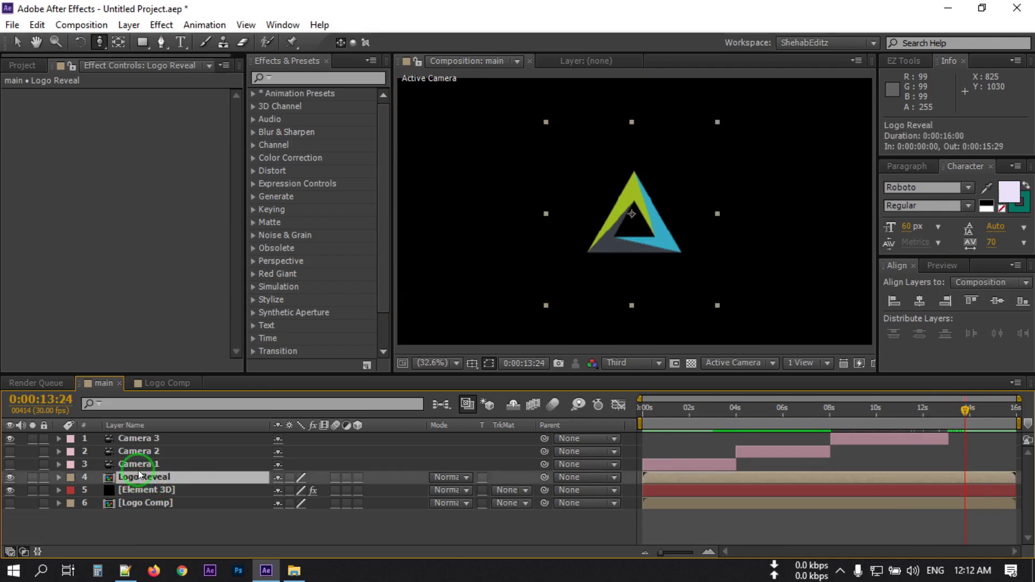
key(p)
click(97, 490)
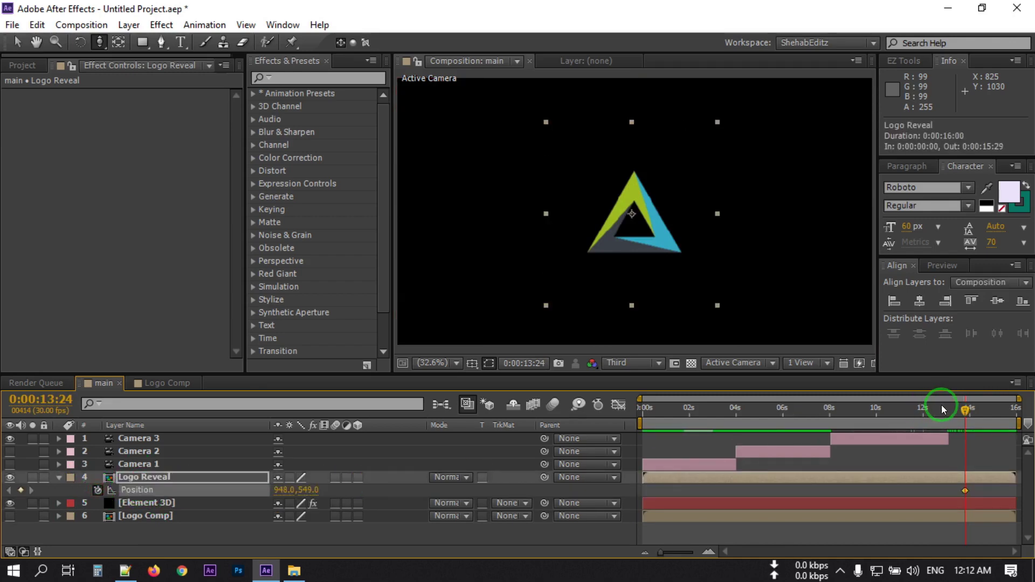
click(981, 420)
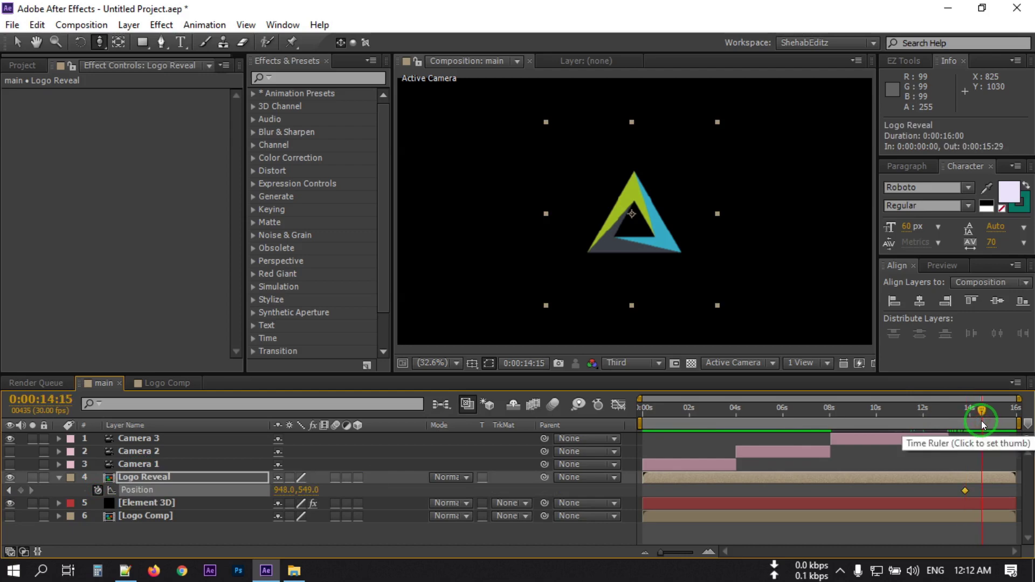
click(985, 420)
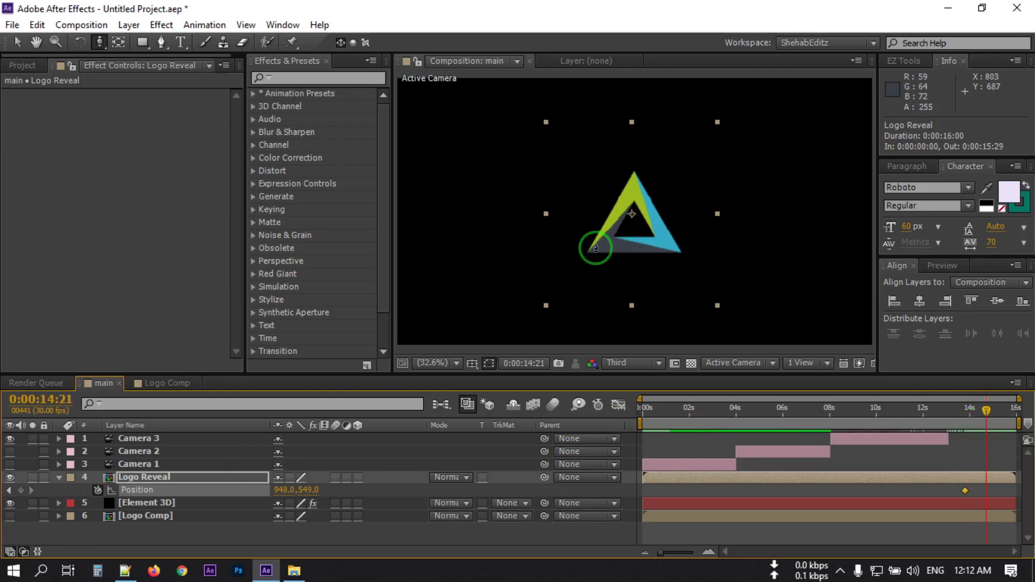
click(17, 42)
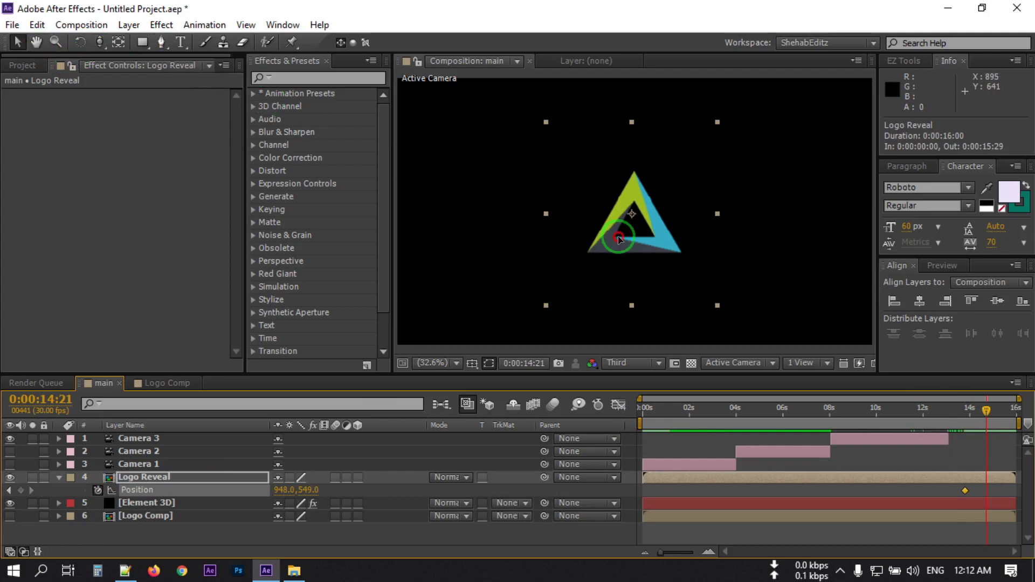
drag(619, 239, 619, 213)
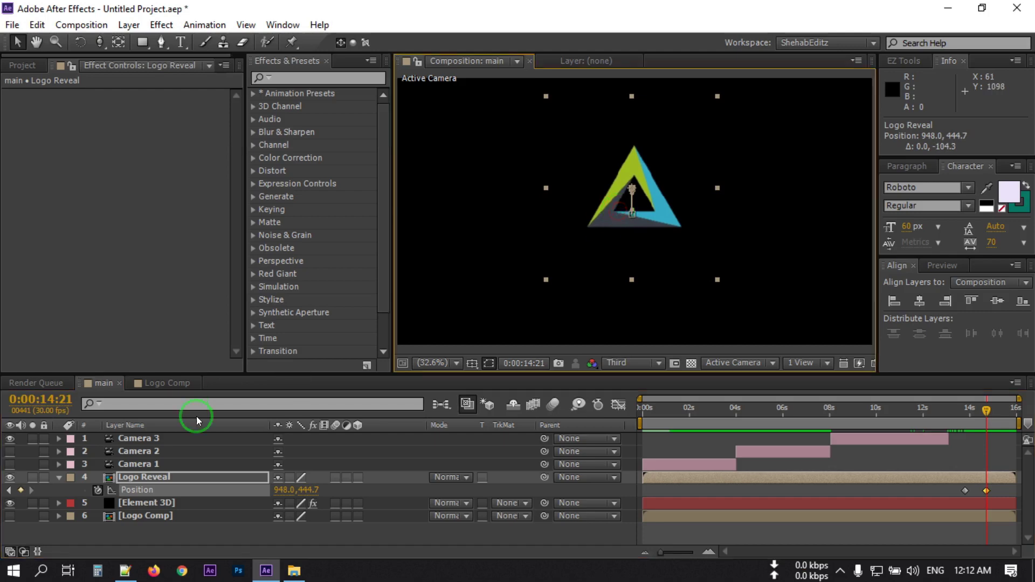
click(58, 477)
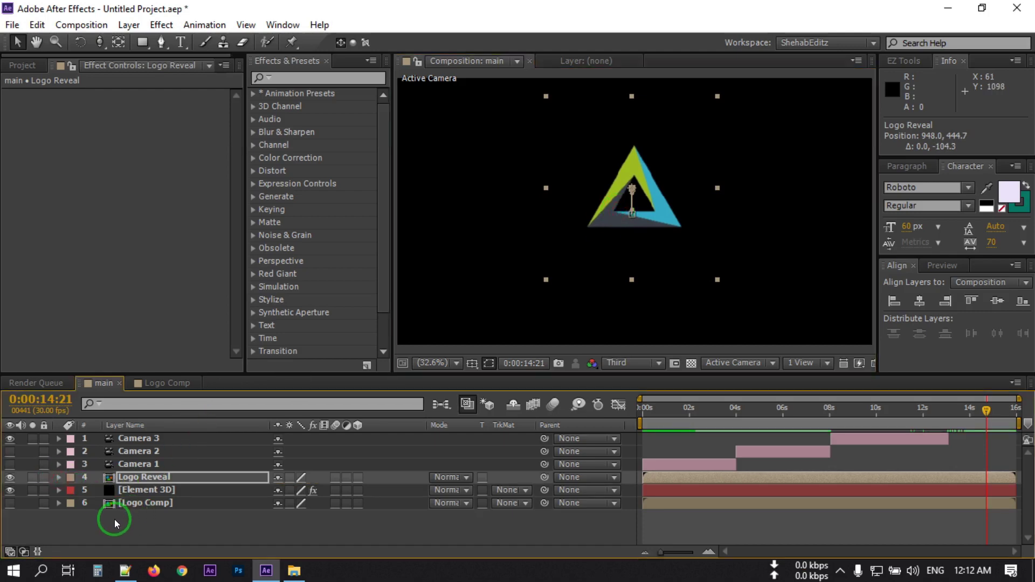
Add a text layer reading "Title here" and place it in the layer stack between Camera 1 and Logo Reveal.
right_click(114, 520)
mouse_move(186, 360)
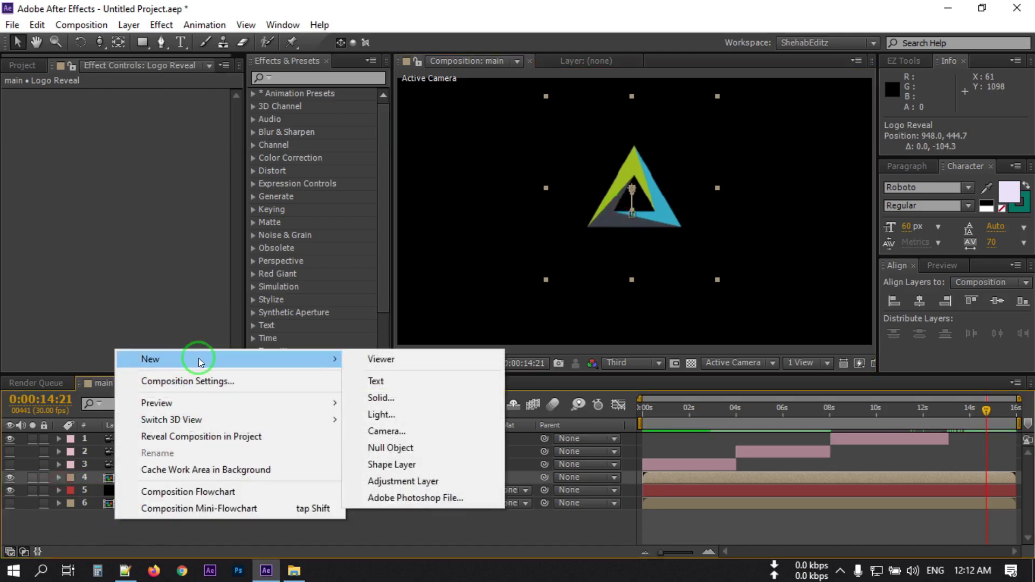
click(423, 379)
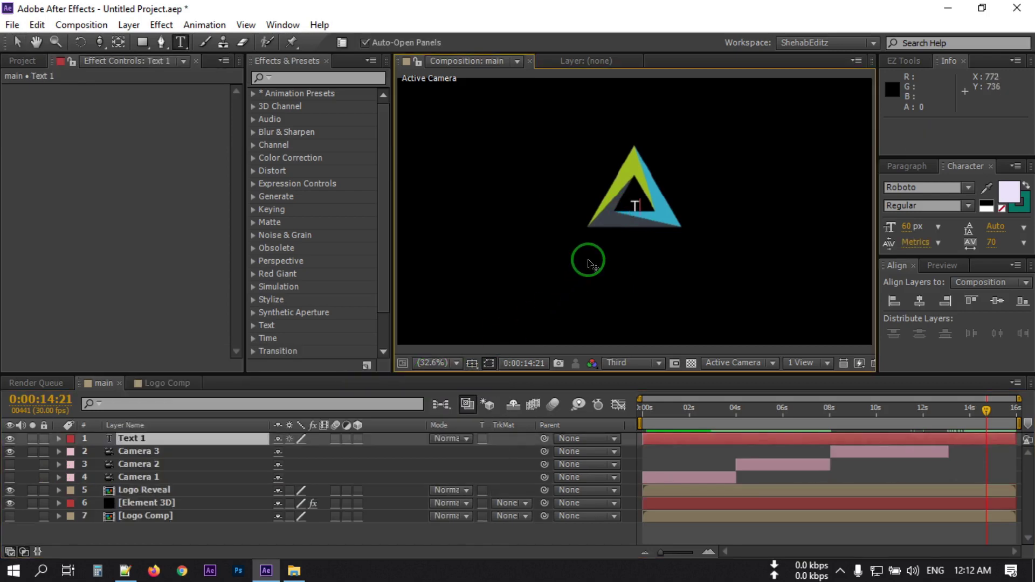
text(Title here)
drag(135, 438, 135, 478)
Keyframe the title's position from 960, 621.6 at 0:00:13:22 to 960, 702.6 at 0:00:14:21 and trim its layer to start at 0:00:13:22.
key(p)
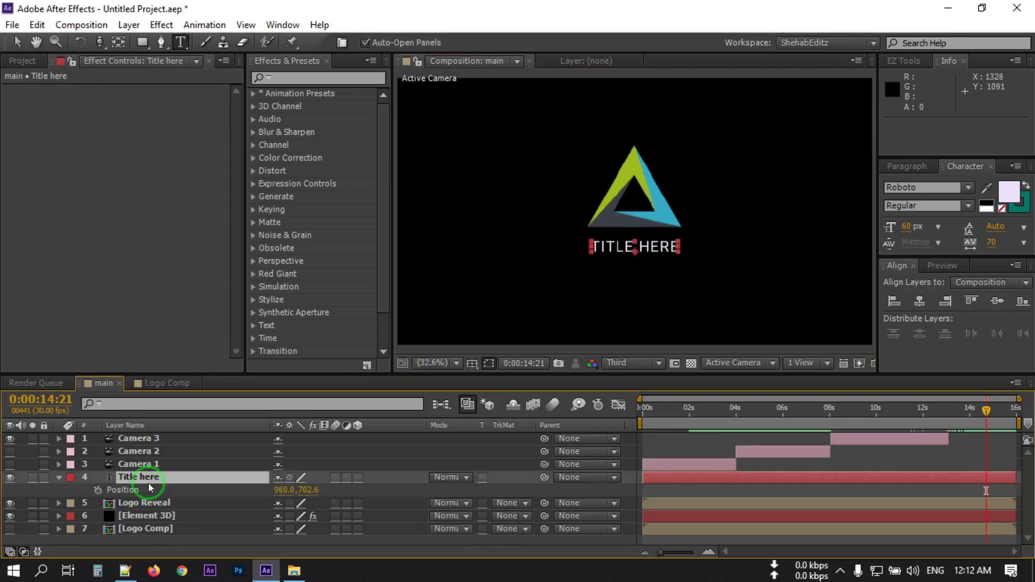
click(98, 490)
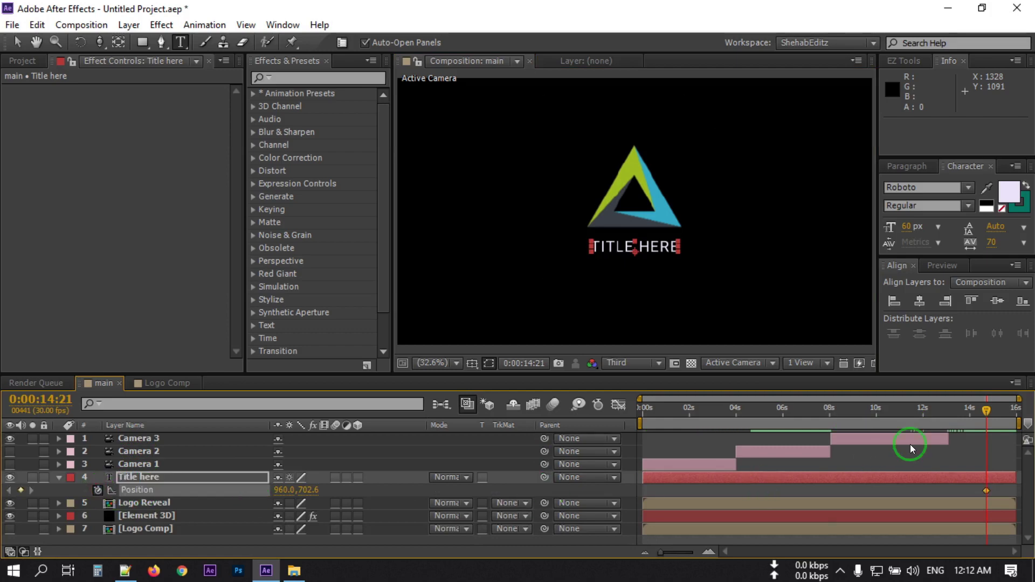
drag(970, 414, 959, 414)
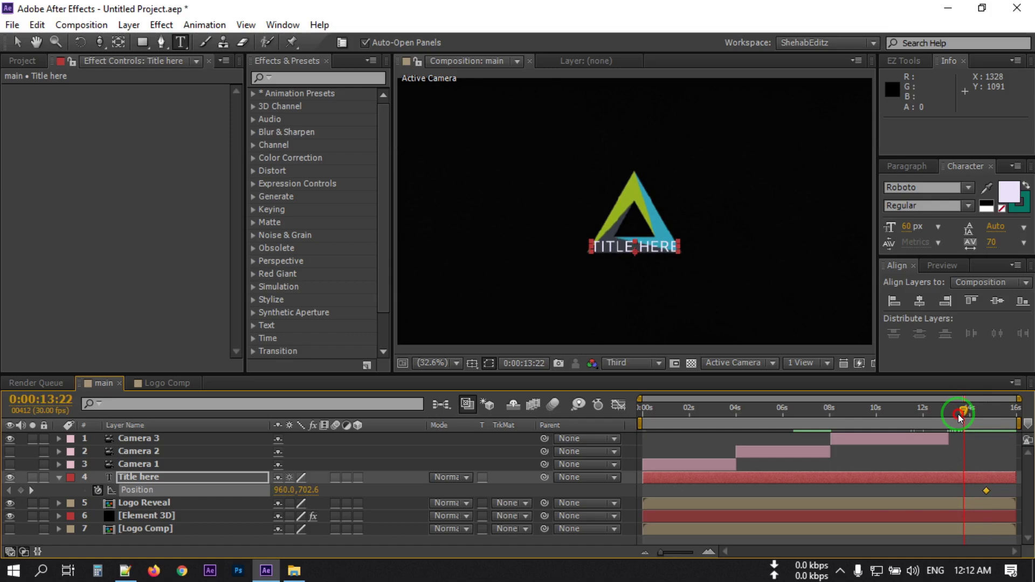
drag(308, 490, 252, 481)
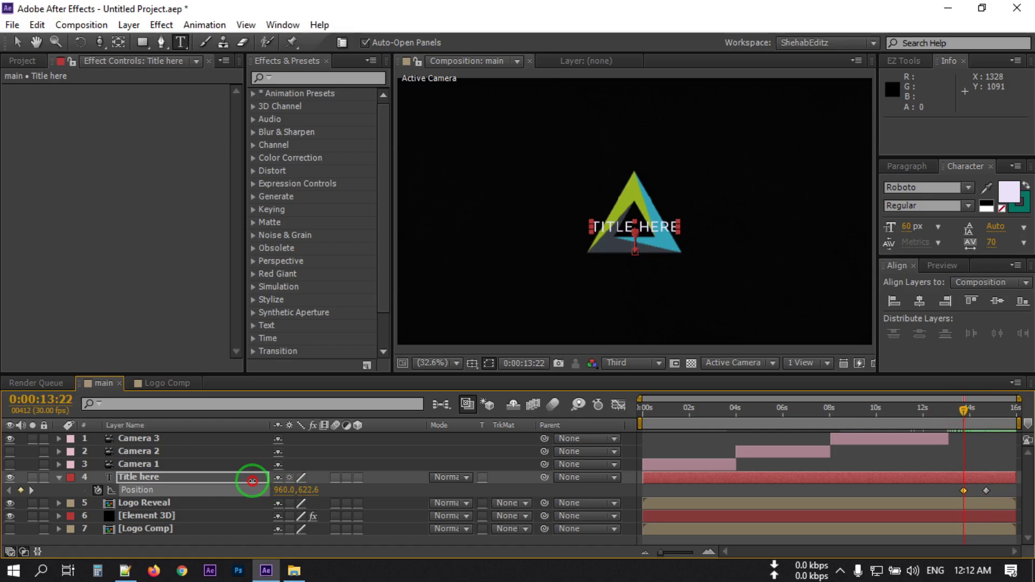
click(155, 477)
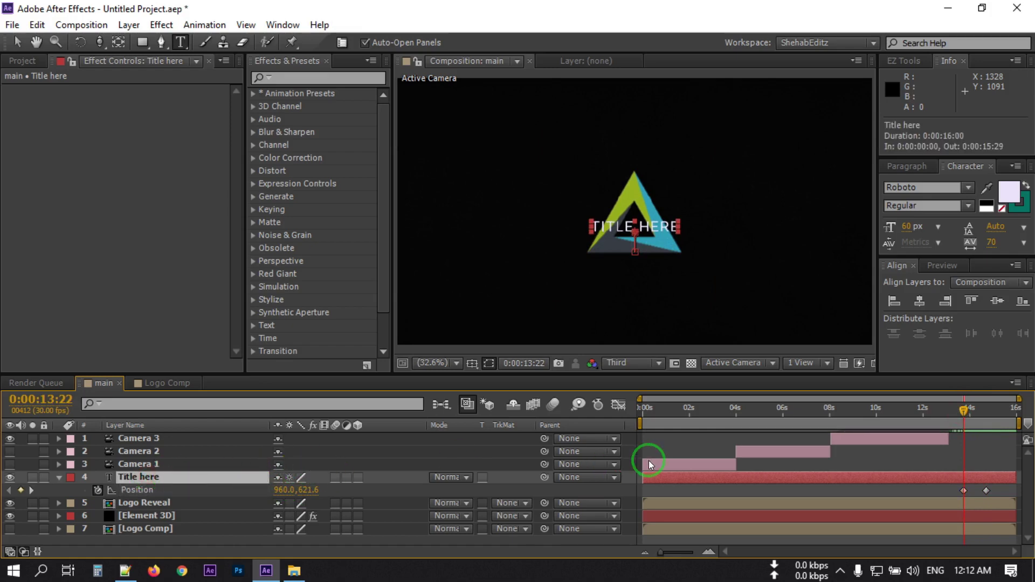
key(alt+bracketleft)
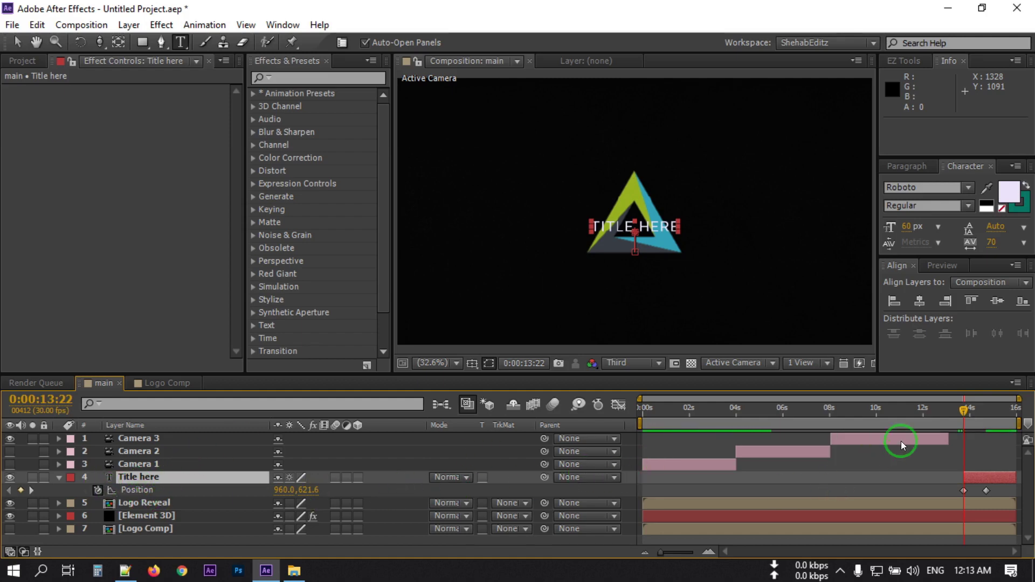
Add a shape layer and draw a white rectangle on it that covers the title below the logo at 0:00:14:21.
click(982, 410)
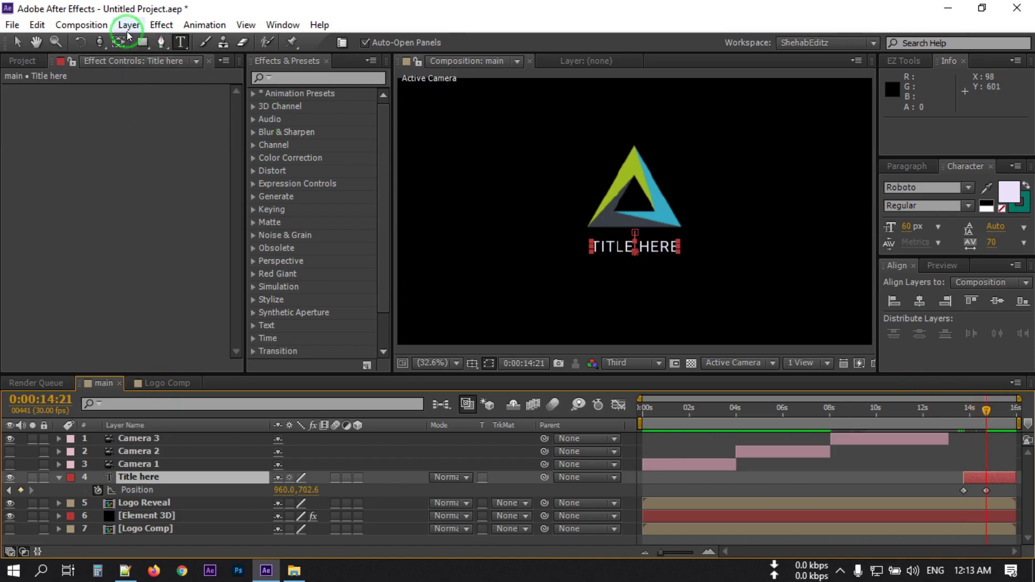
click(128, 27)
click(383, 42)
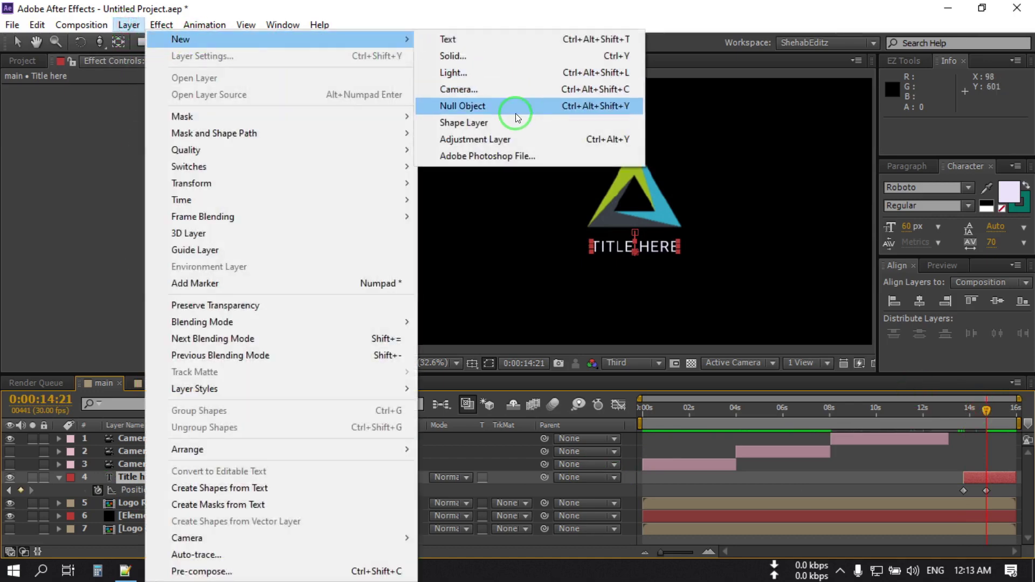
click(450, 123)
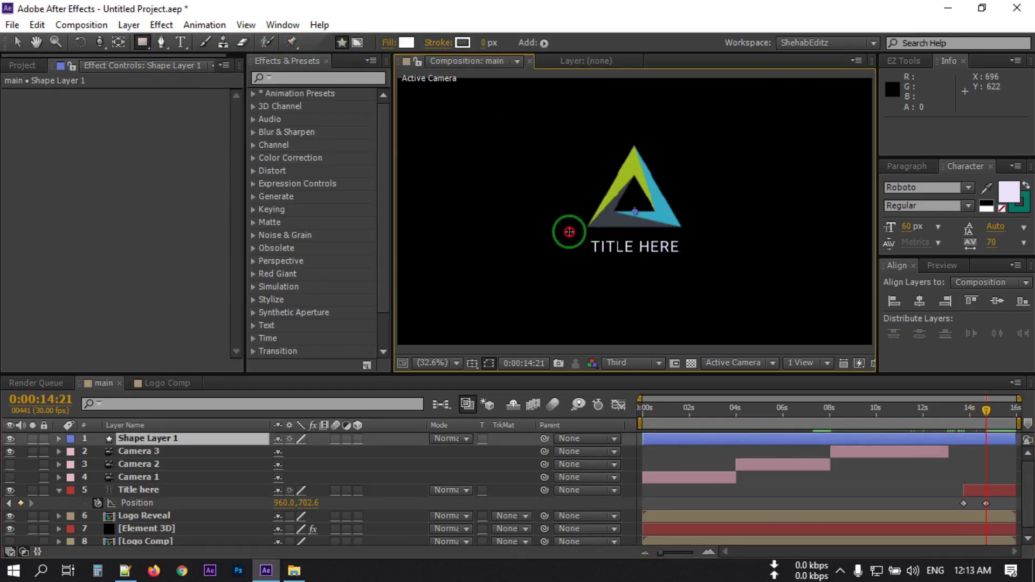
drag(570, 232, 694, 261)
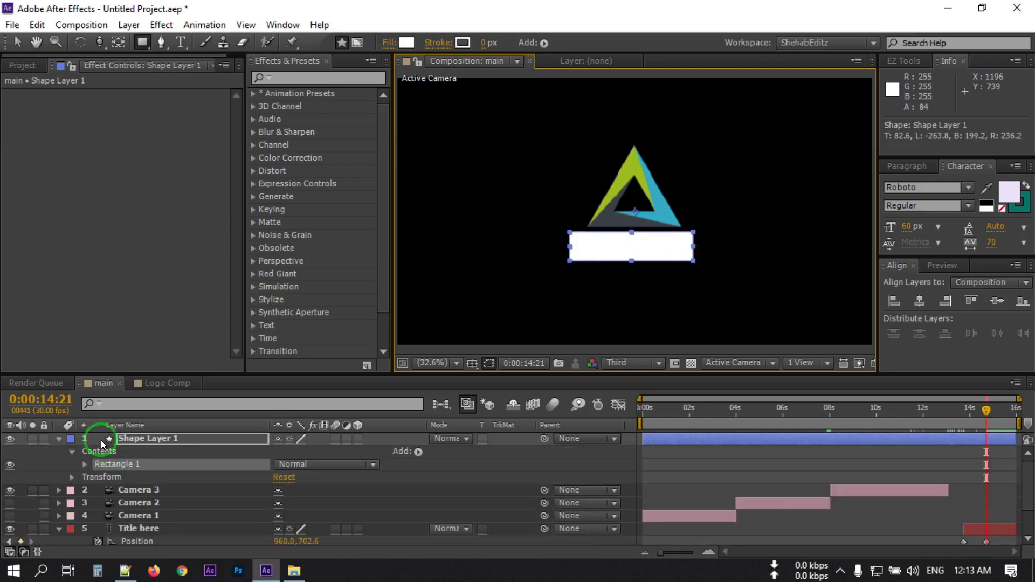
Place the shape layer directly beneath the title layer and give it an Alpha track matte from the title.
drag(137, 475, 139, 527)
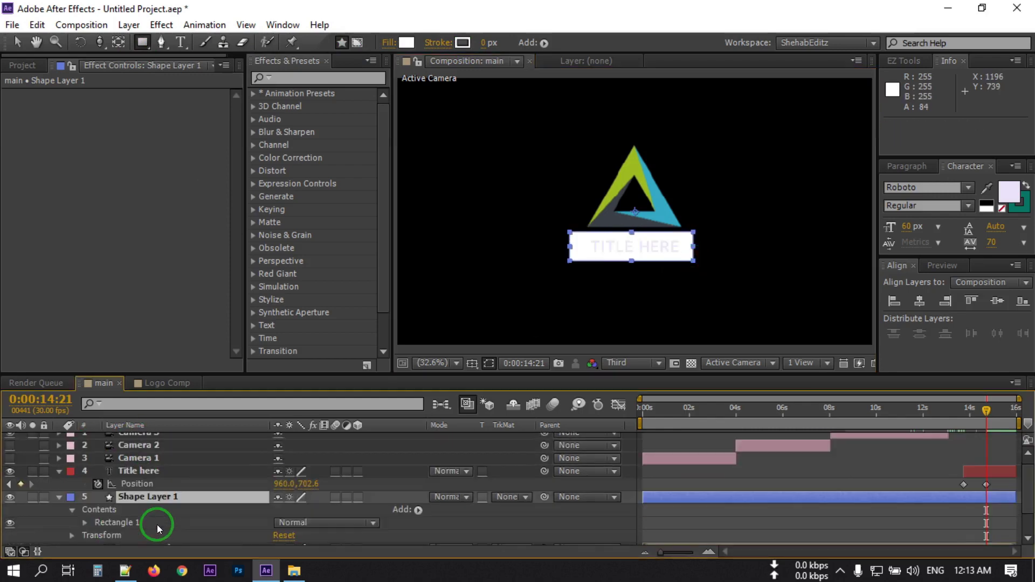
click(493, 496)
click(544, 430)
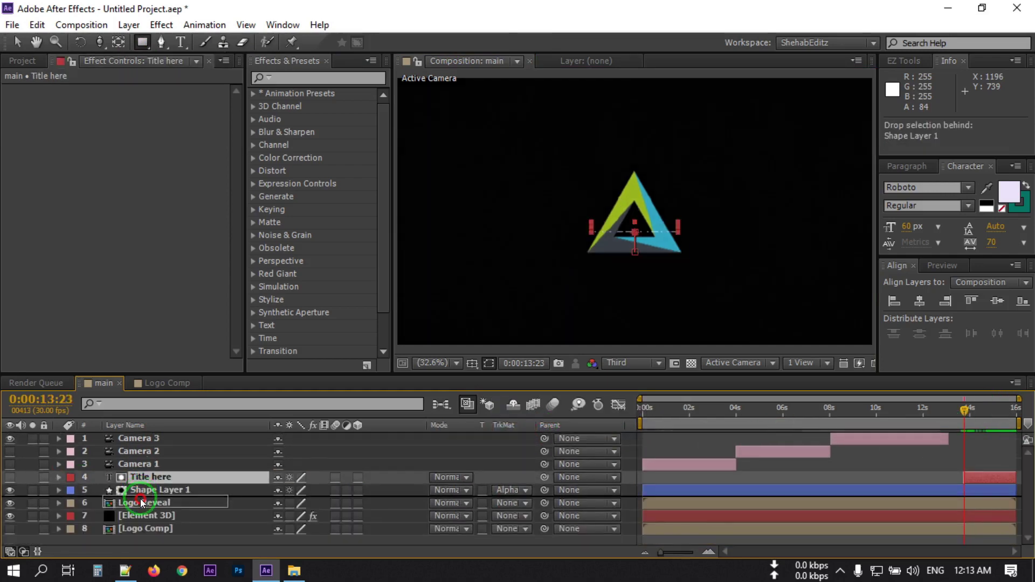
drag(140, 506, 144, 488)
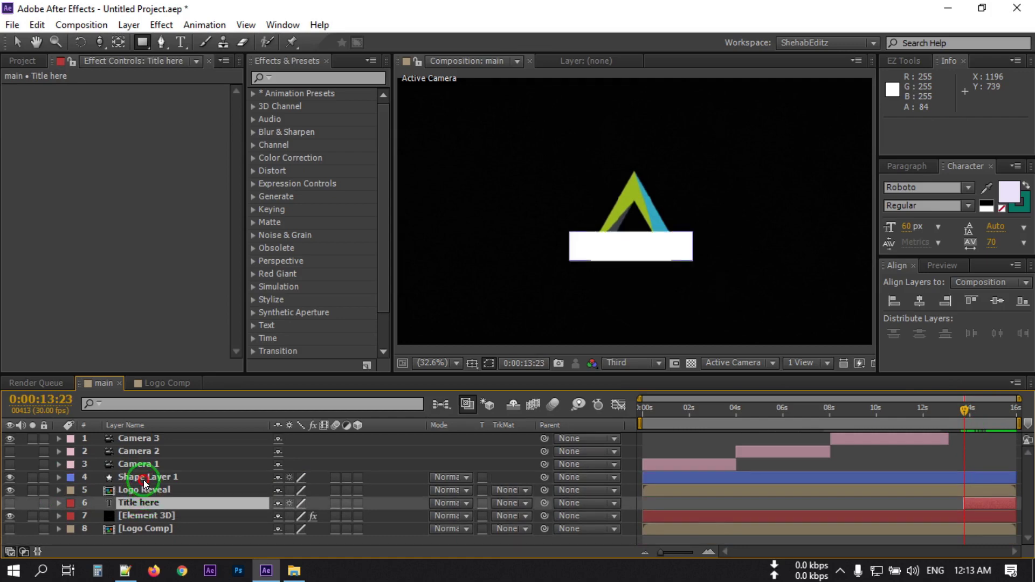
click(143, 480)
key(ctrl+z)
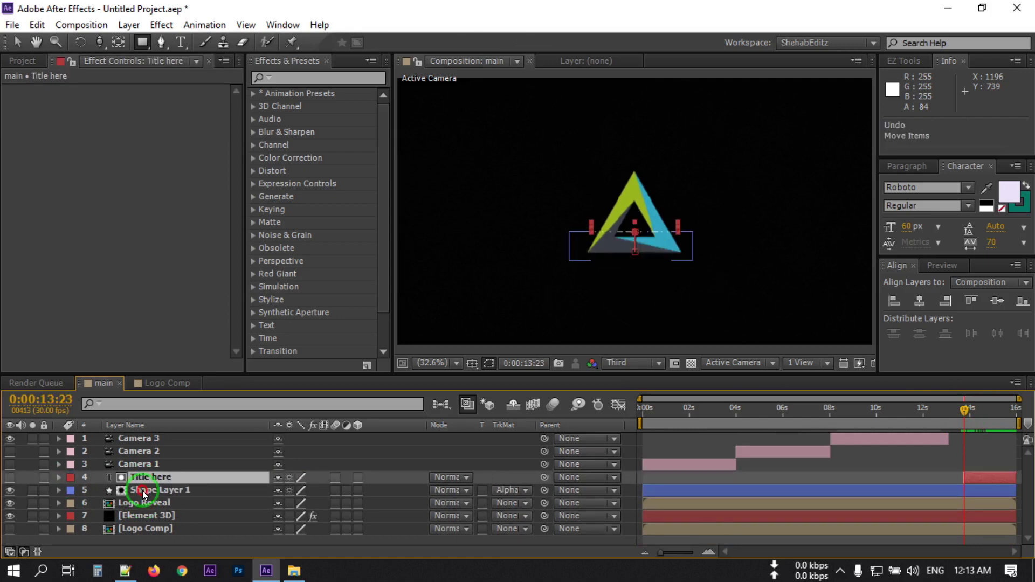
Move the title and its matted shape layer together beneath Logo Reveal in the layer stack.
click(142, 491)
ctrl+click(145, 478)
drag(142, 504, 157, 512)
mouse_move(963, 410)
mouse_down()
mouse_move(983, 410)
mouse_move(962, 411)
mouse_up()
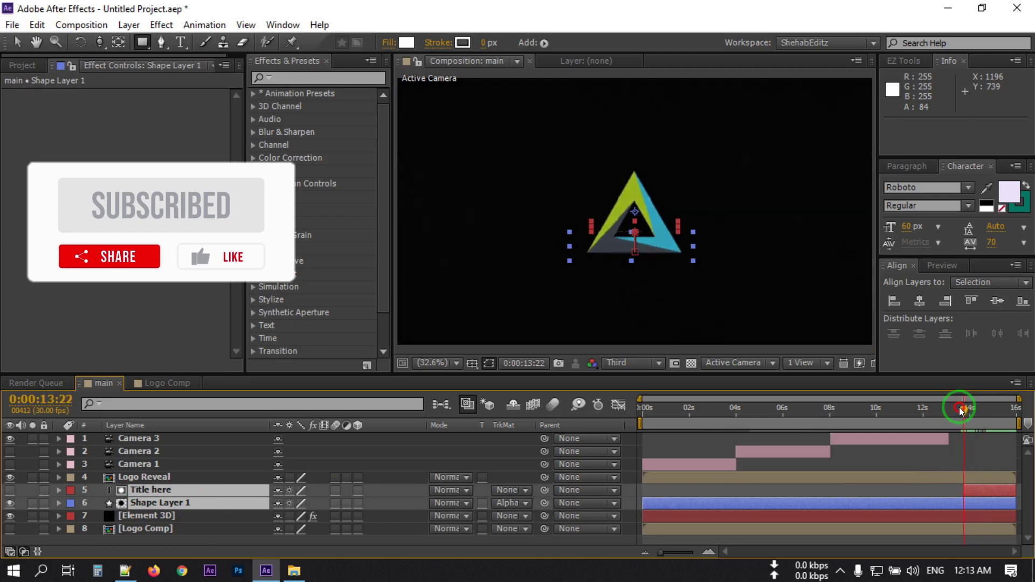
click(146, 466)
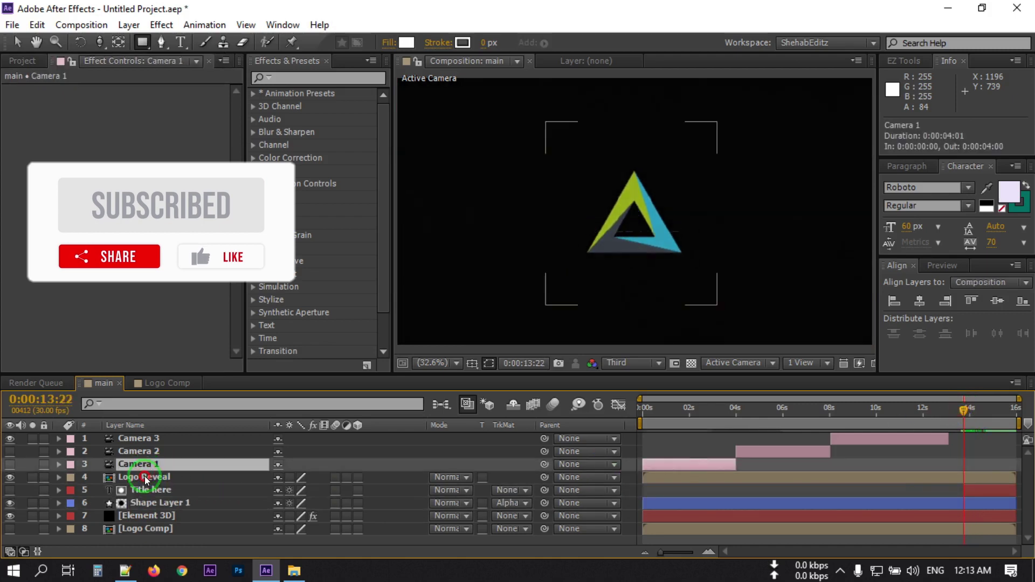
click(148, 478)
click(147, 503)
click(630, 252)
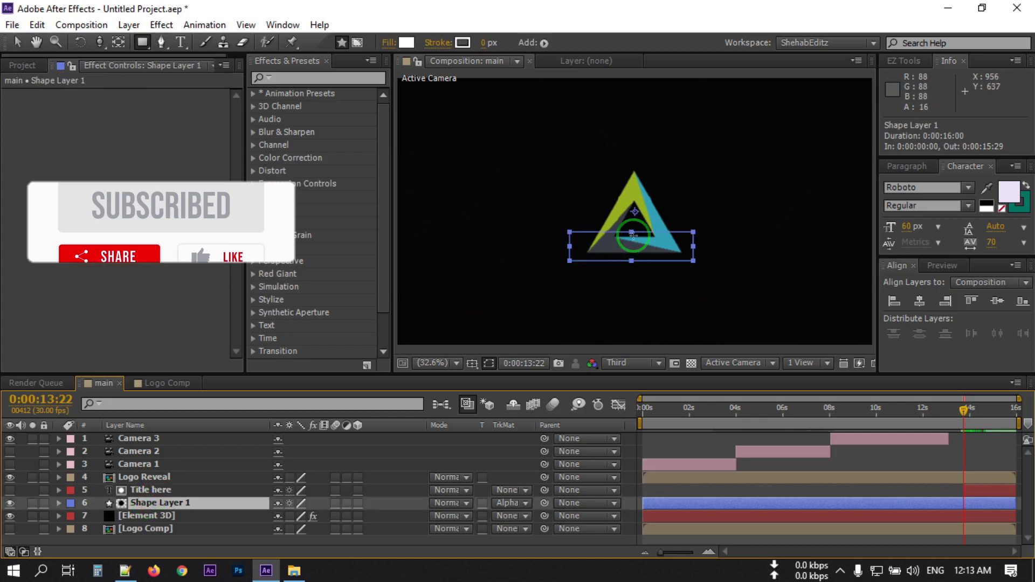
click(17, 42)
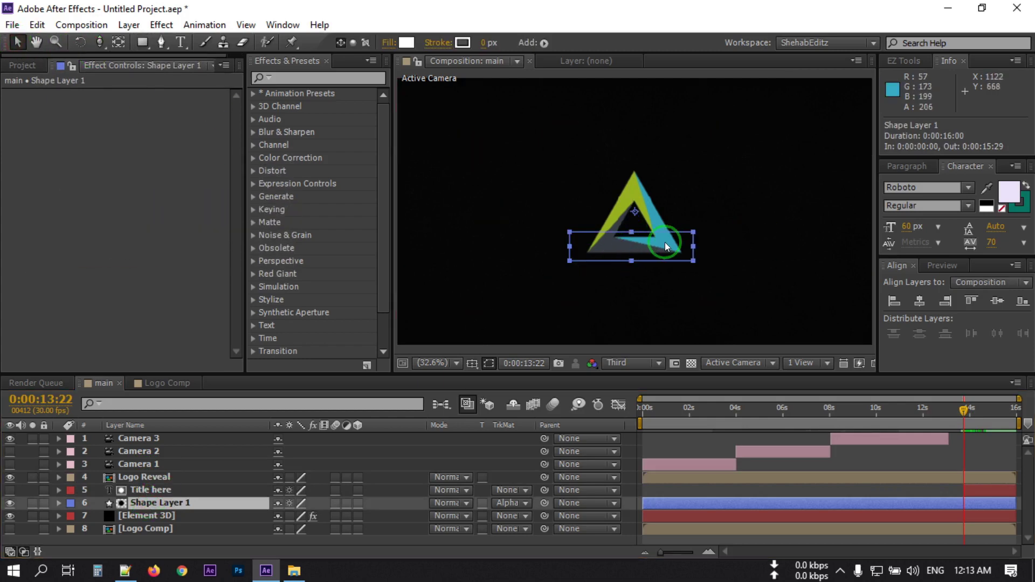
drag(633, 234, 634, 238)
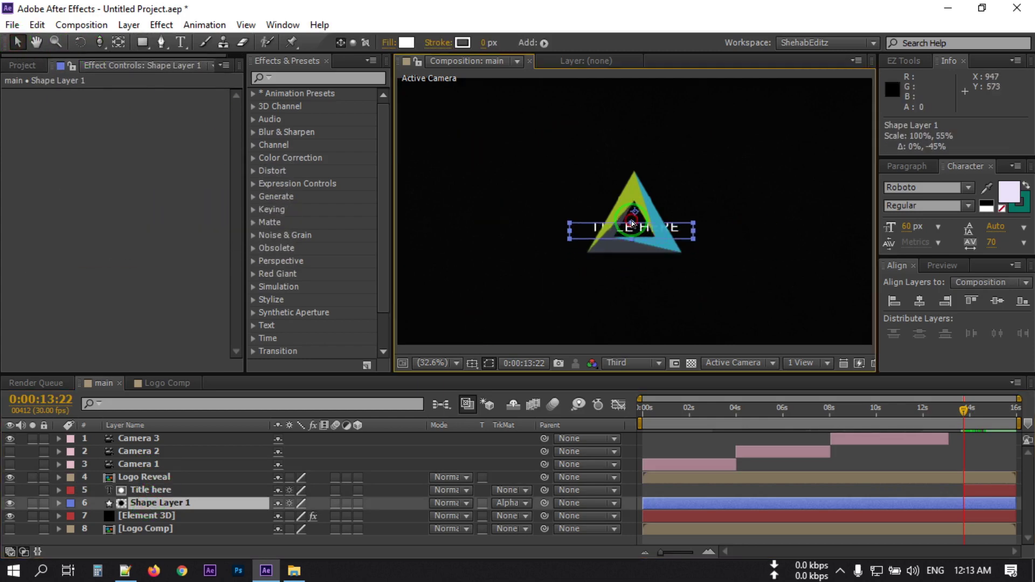
key(ctrl+z)
Turn the visibility of Camera 1 and Camera 2 back on.
click(671, 426)
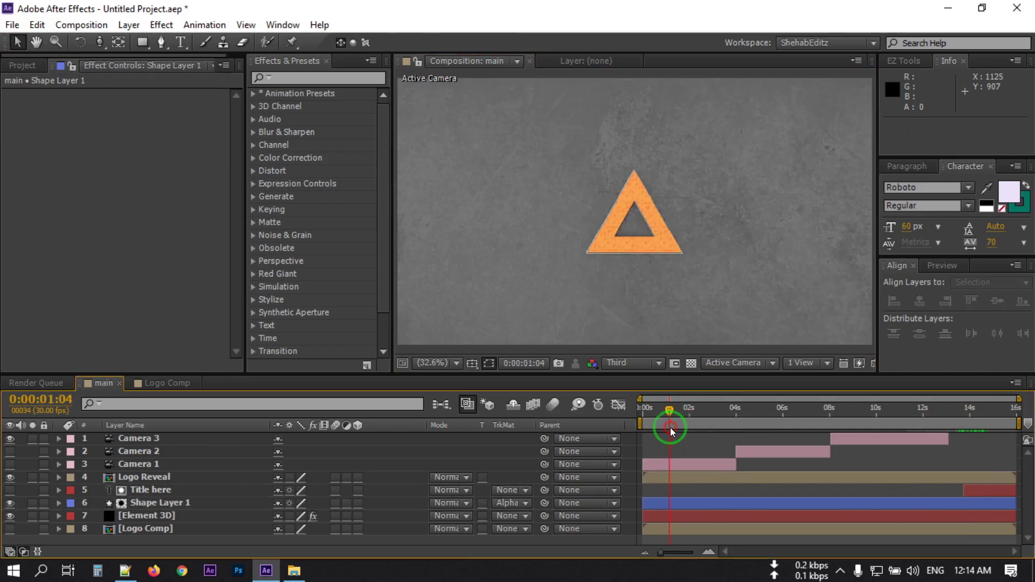
click(21, 467)
click(10, 465)
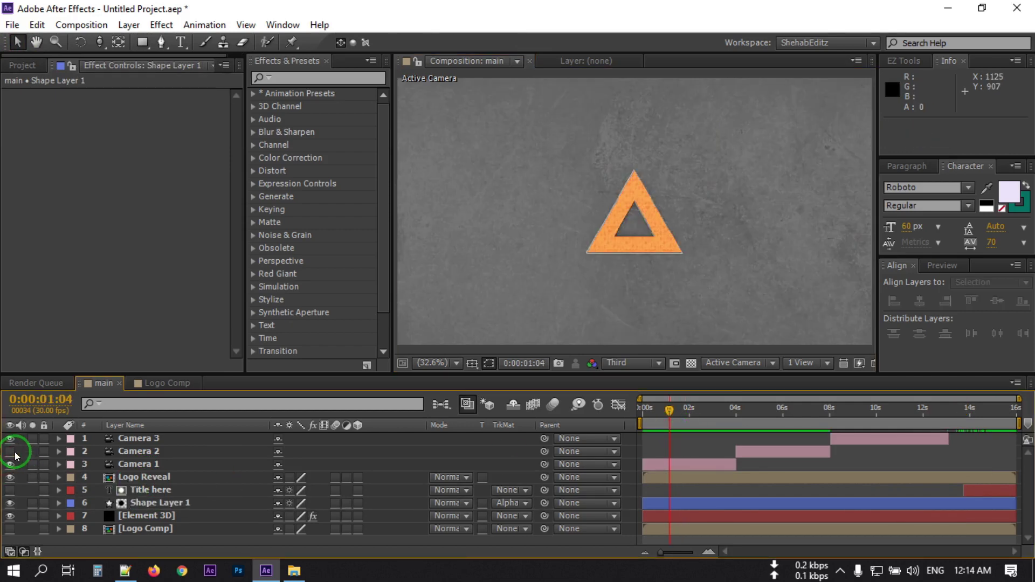
click(10, 452)
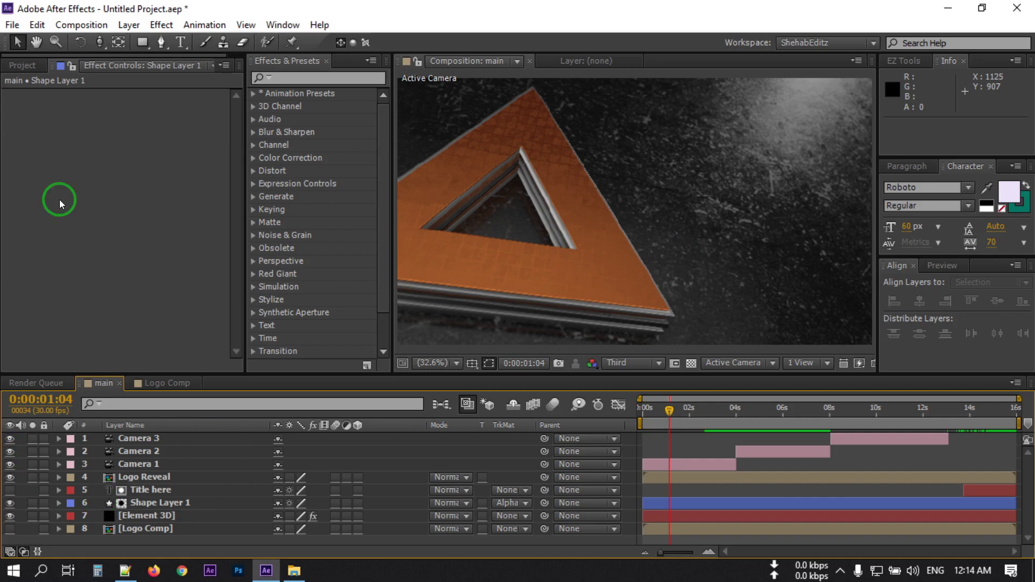
Add Flares(1sec)-1.mov above all layers, centred on the Camera 1–Camera 2 cut, and Flares(1sec)-2.mov on top, centred on the Camera 2–Camera 3 cut.
click(22, 65)
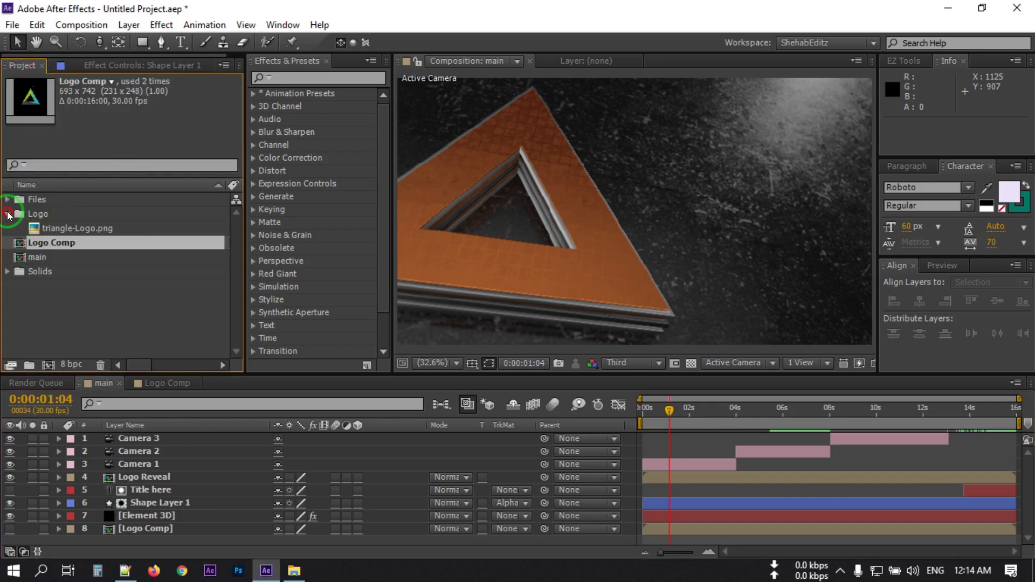
click(7, 214)
click(8, 200)
click(67, 216)
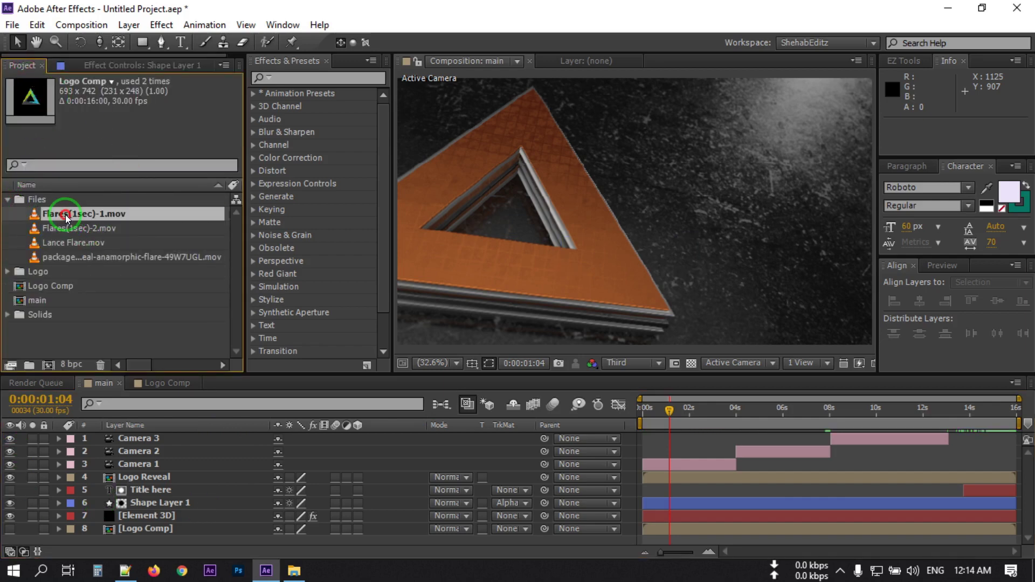
drag(66, 217, 125, 435)
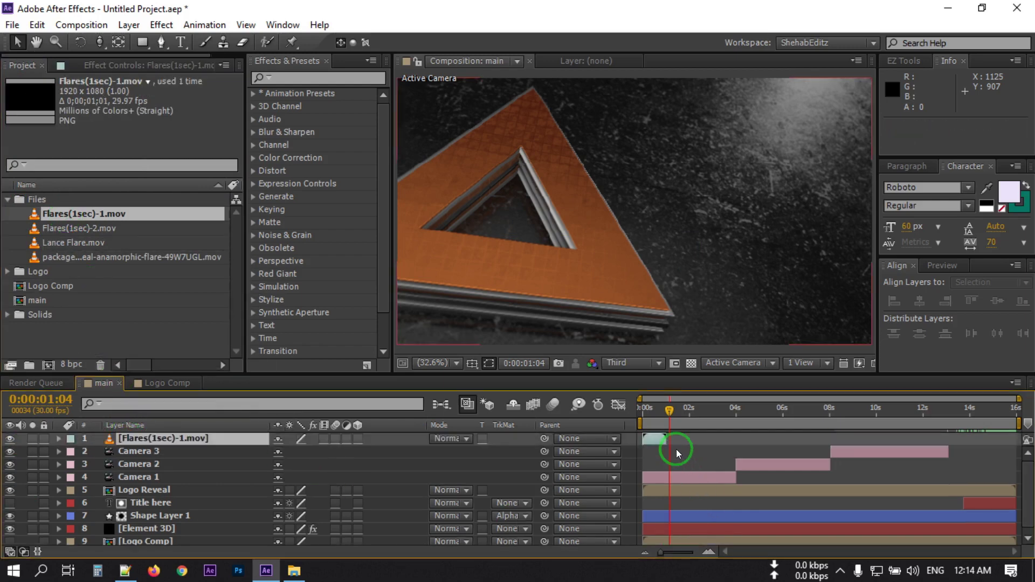
drag(655, 438, 736, 441)
drag(86, 228, 118, 438)
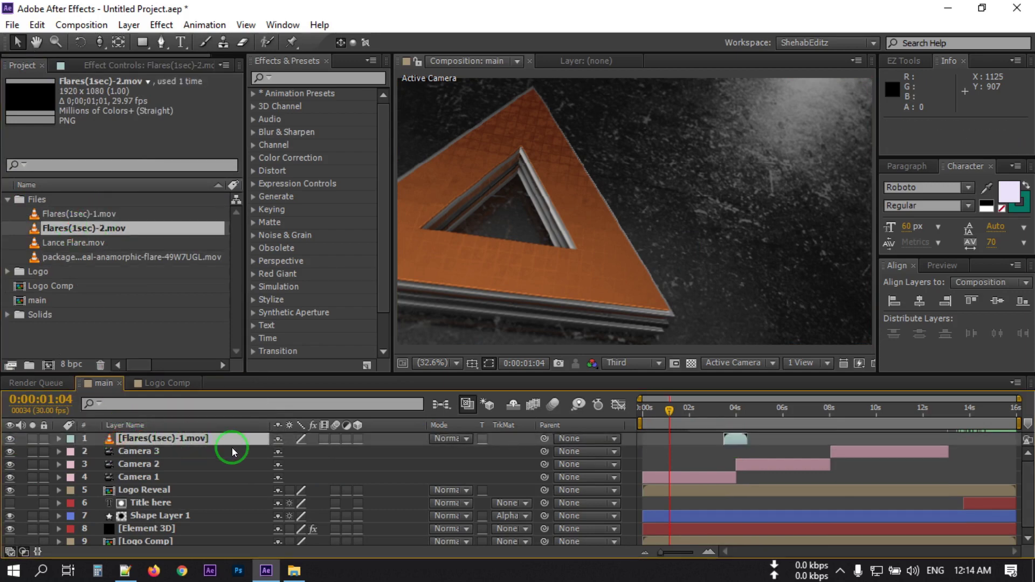
drag(654, 438, 830, 453)
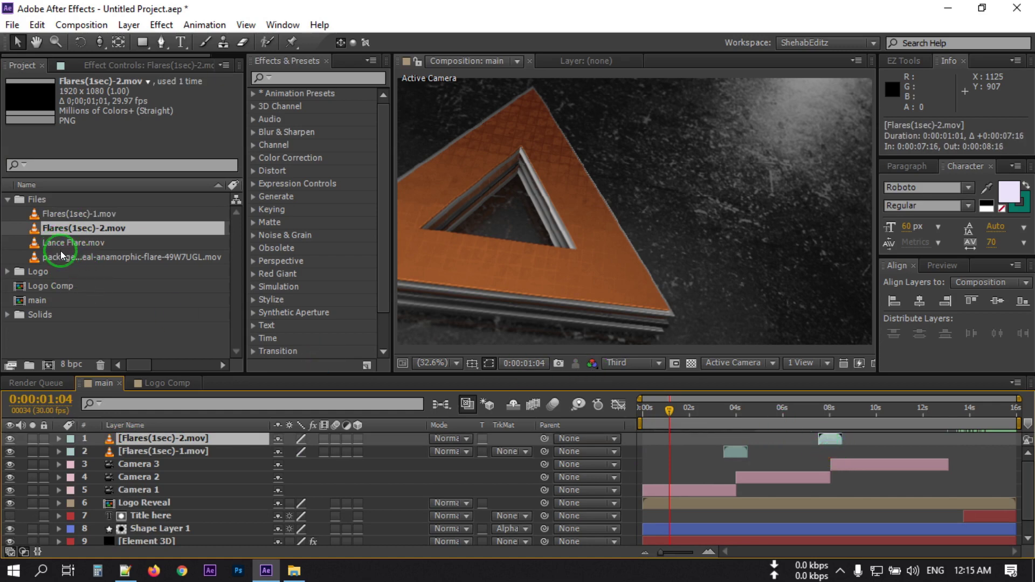
Add Lance Flare.mov as the top layer and shift it to start at 0:00:13:23, over the title reveal at the end.
drag(63, 244, 125, 435)
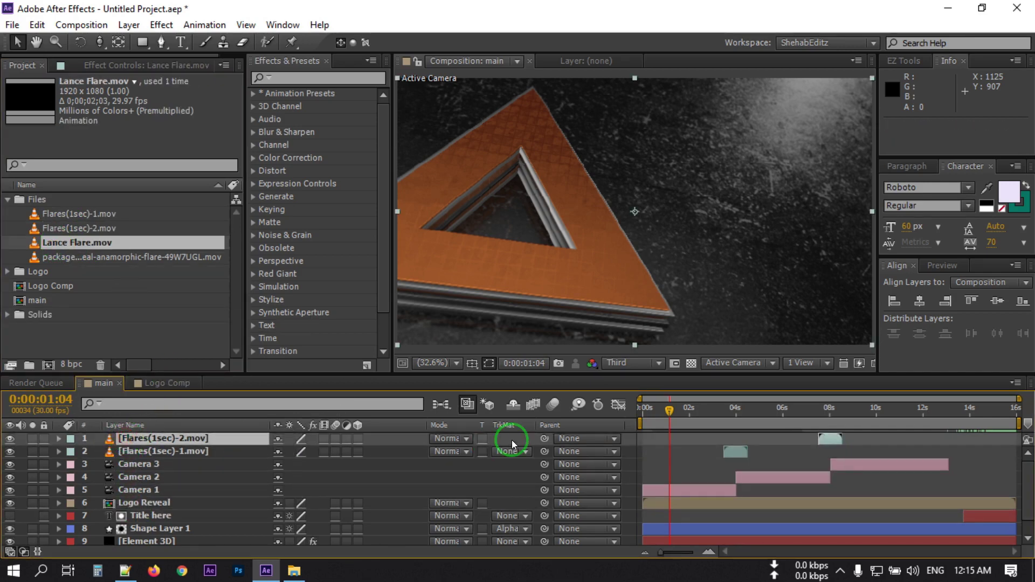
drag(647, 438, 891, 435)
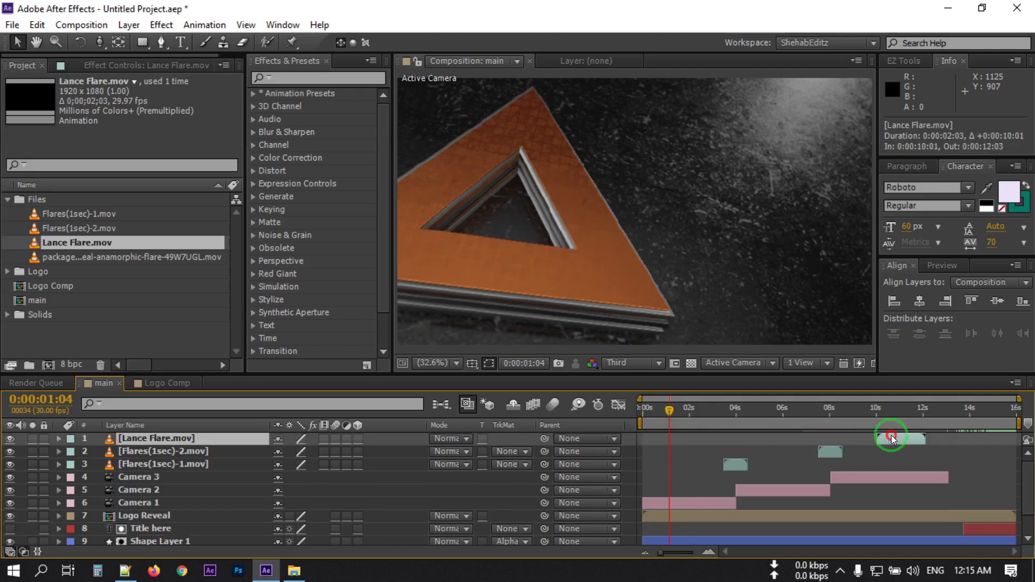
drag(664, 415, 1013, 420)
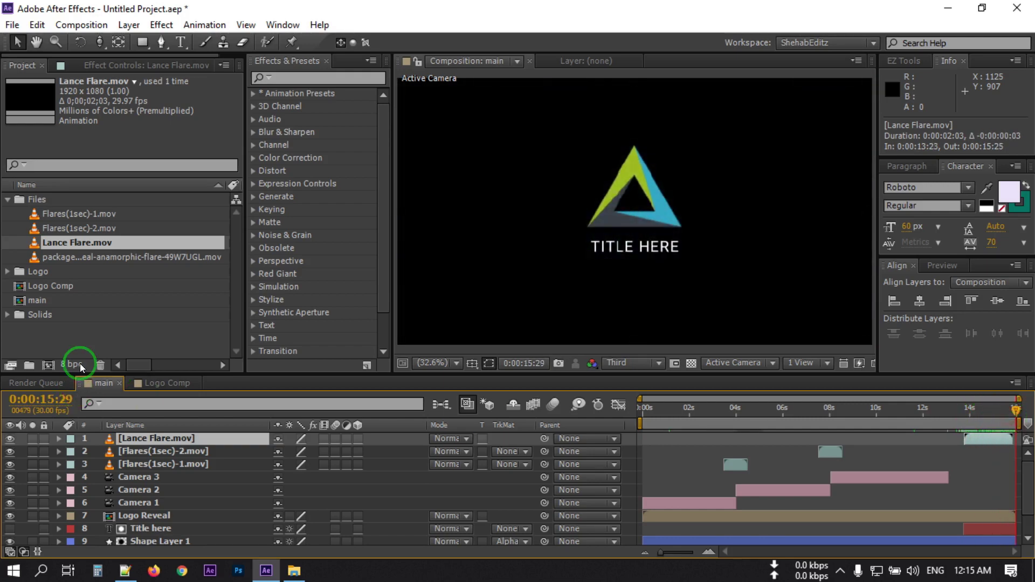
Add the package anamorphic flare clip as the top layer of the main composition and set its blending mode to Add.
drag(67, 259, 94, 437)
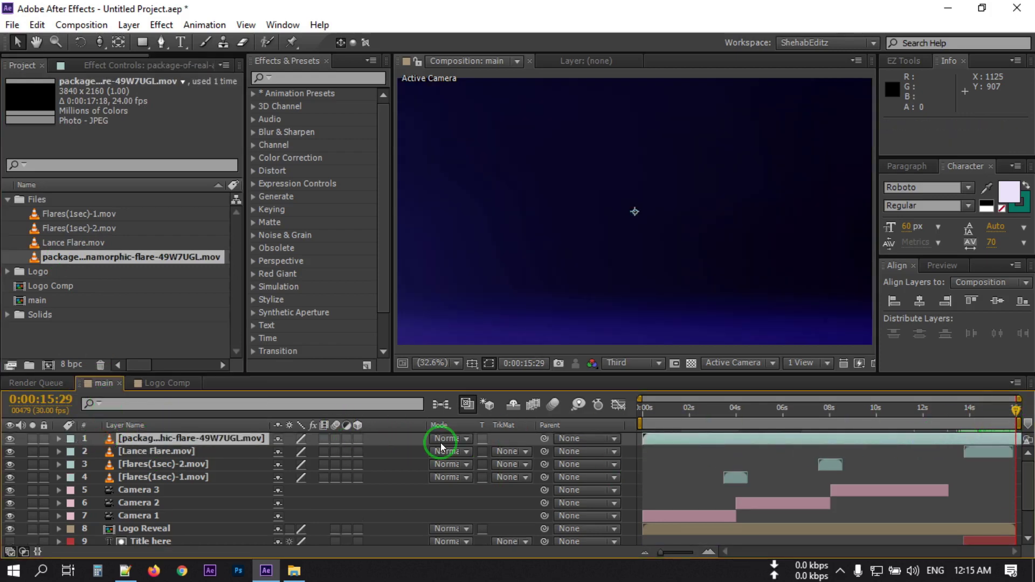
click(441, 439)
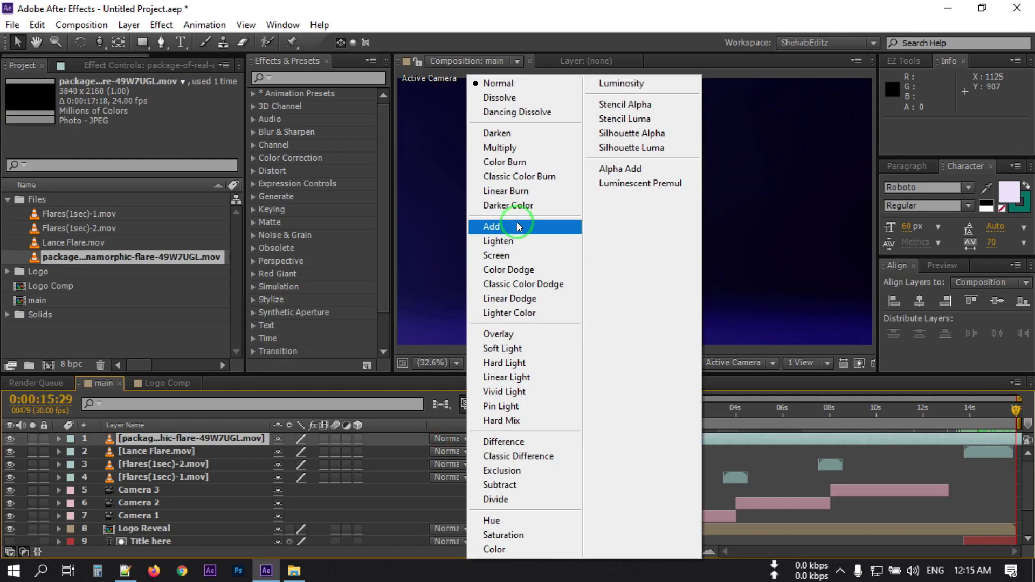
click(513, 226)
Scrub through the main composition and preview it from the start to examine the flares over the logo shots.
drag(911, 411, 765, 409)
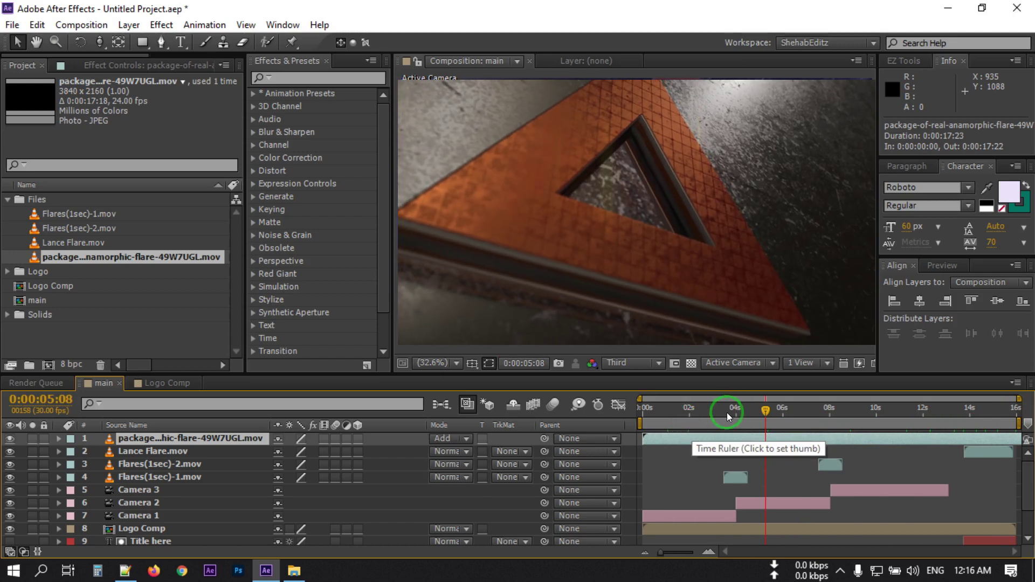
click(681, 423)
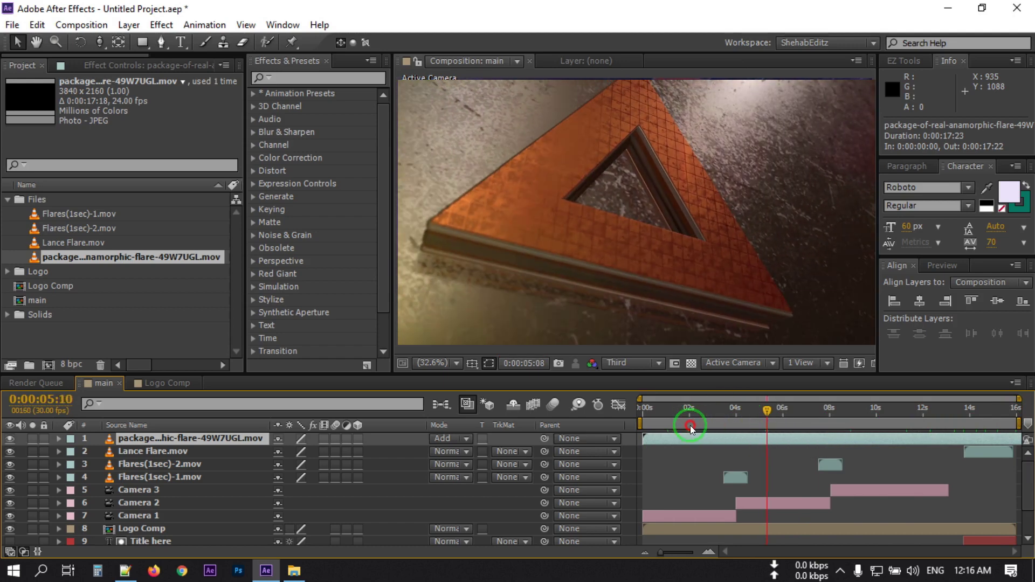
click(638, 428)
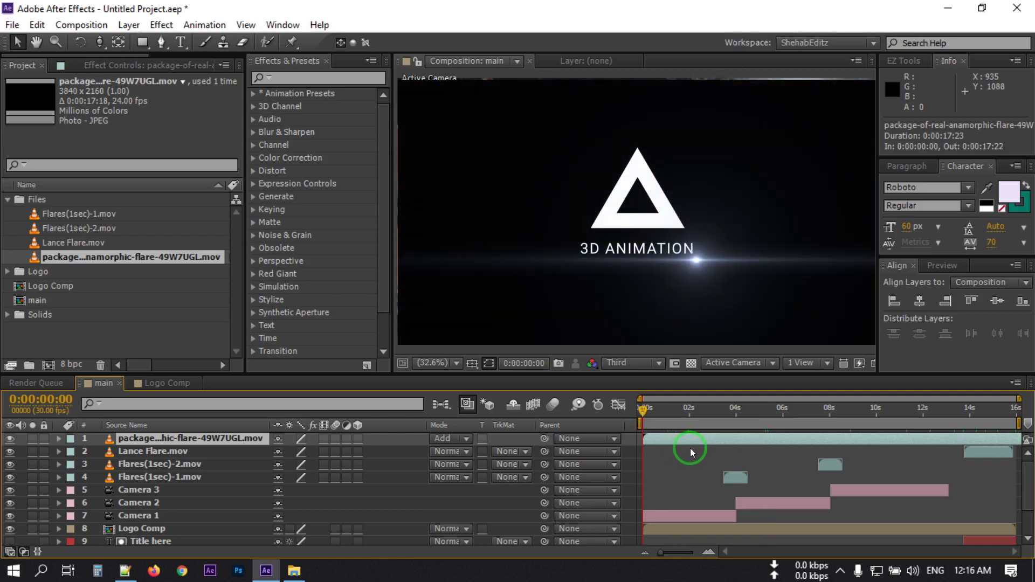
key(space)
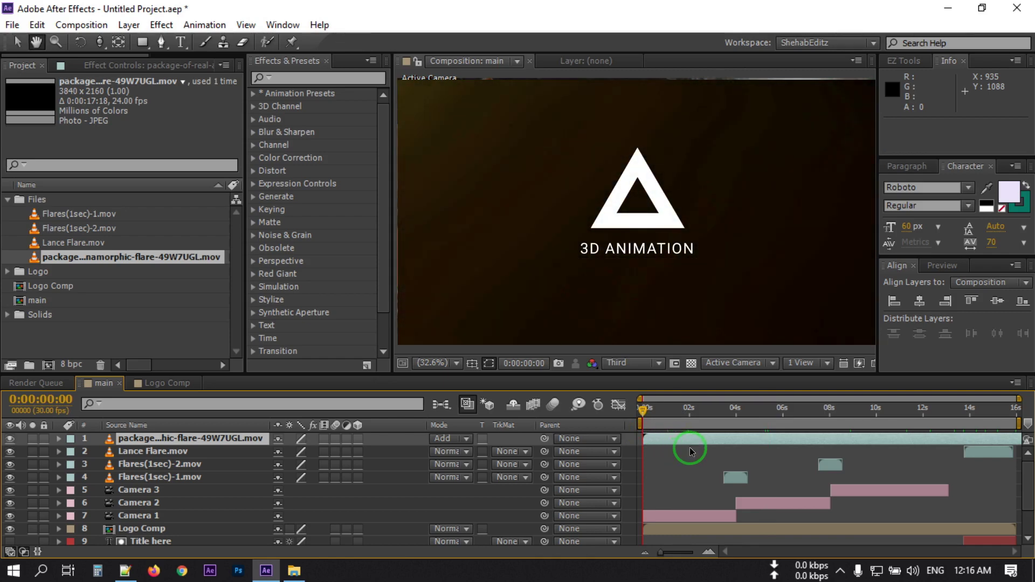
drag(655, 414, 673, 414)
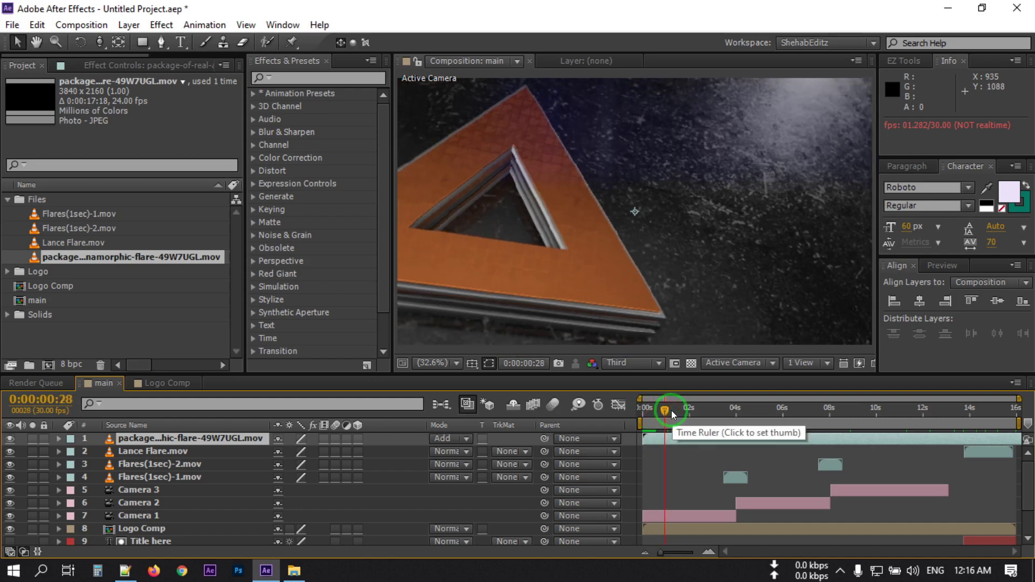